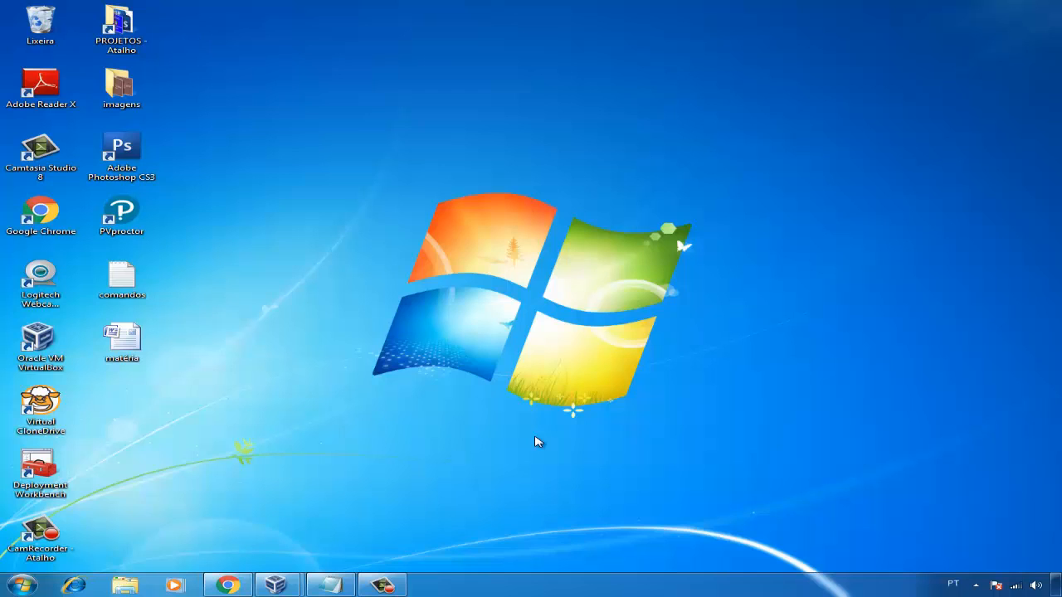
Restore the Chrome window showing the instructor's YouTube channel home page
click(249, 579)
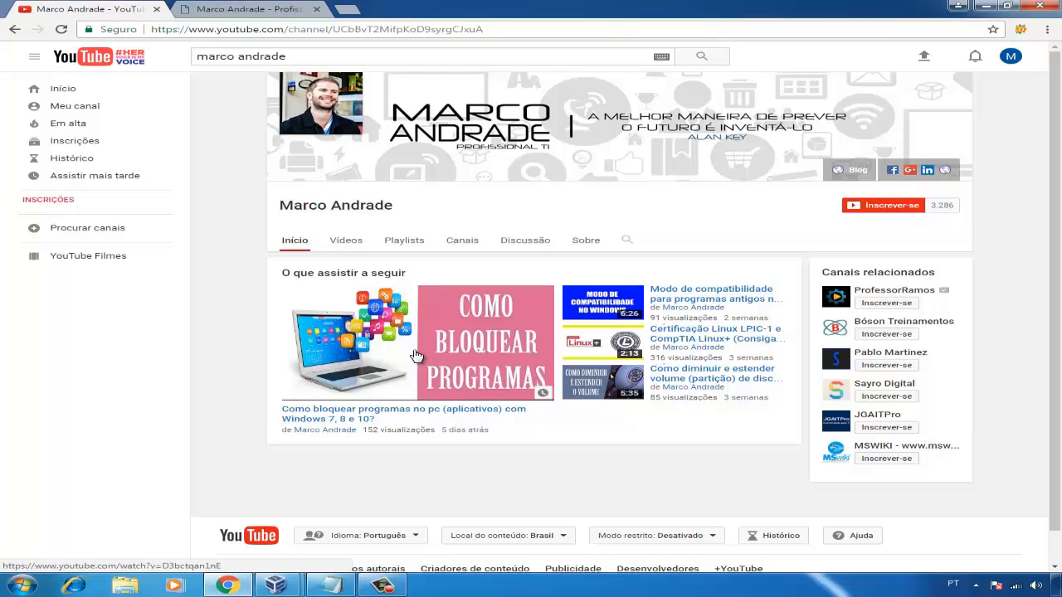
Subscribe to the channel with 'Enviar para mim todas' notifications saved
click(888, 209)
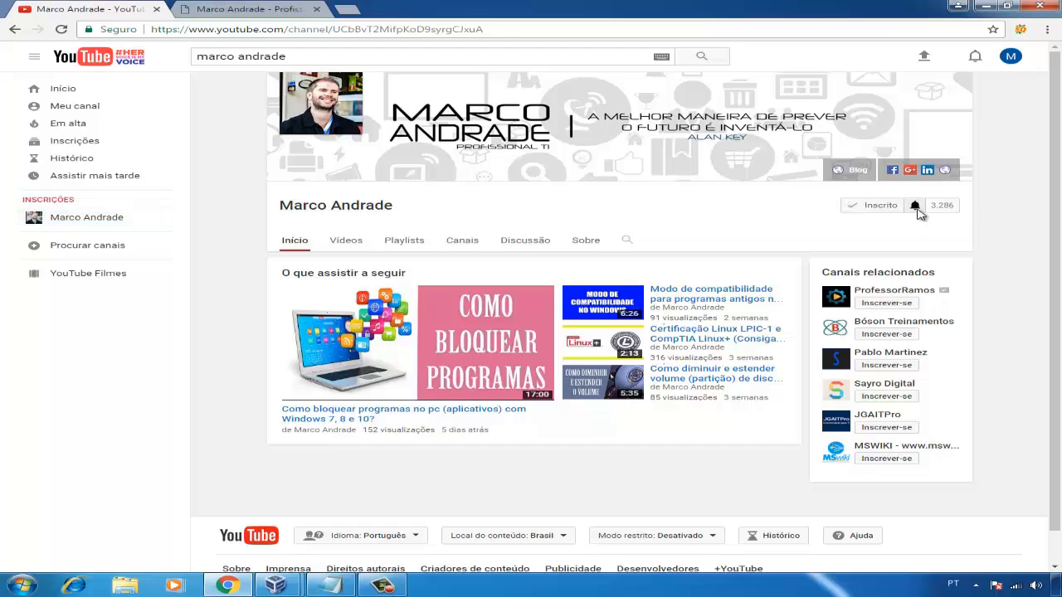
click(915, 208)
click(455, 281)
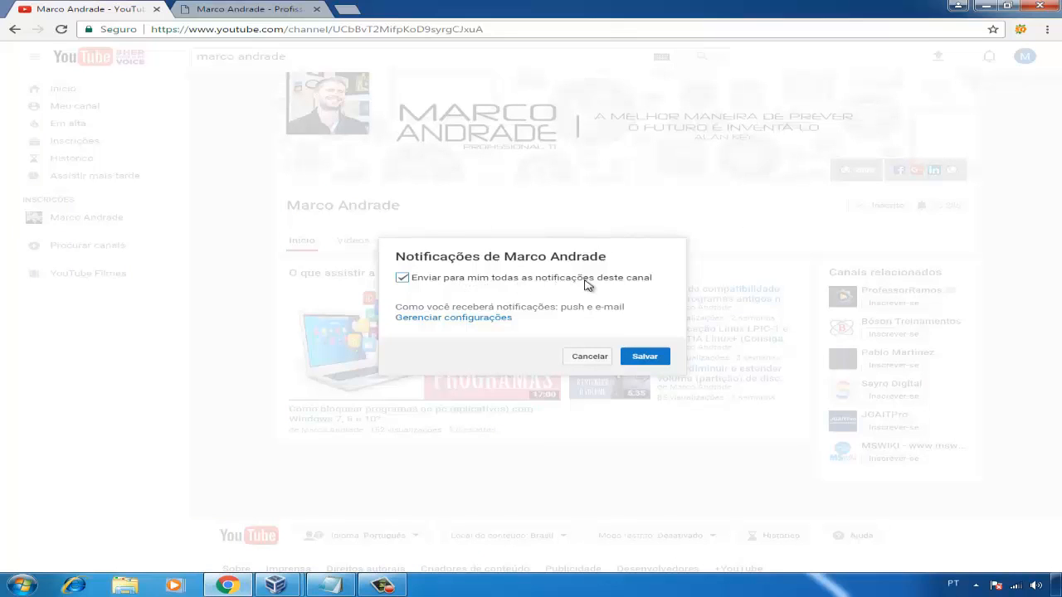
click(653, 359)
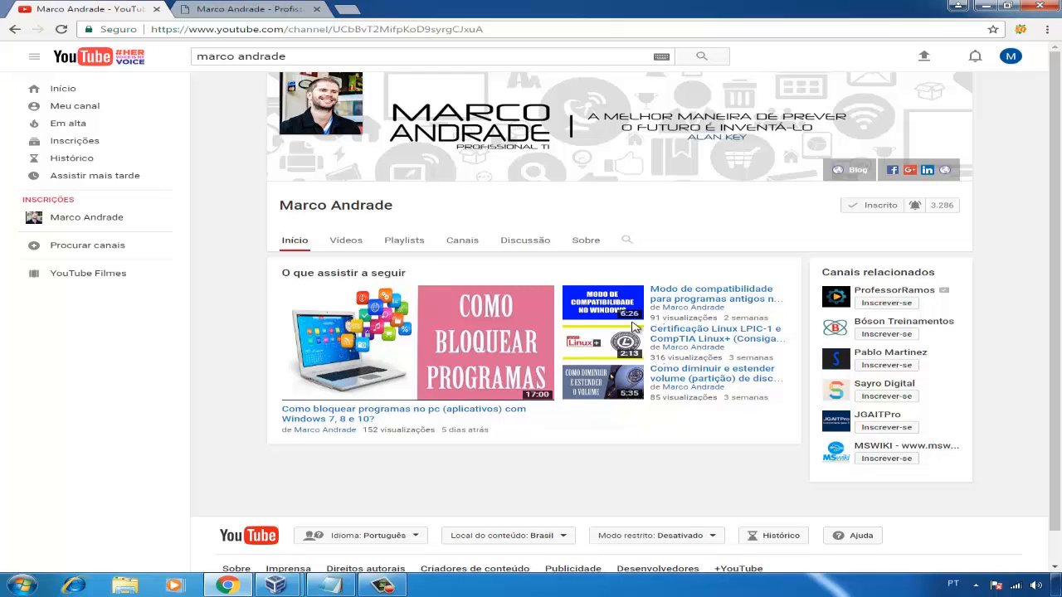
Glance at the instructor's website tab, then minimize Chrome and bring up the comandos notes
click(287, 12)
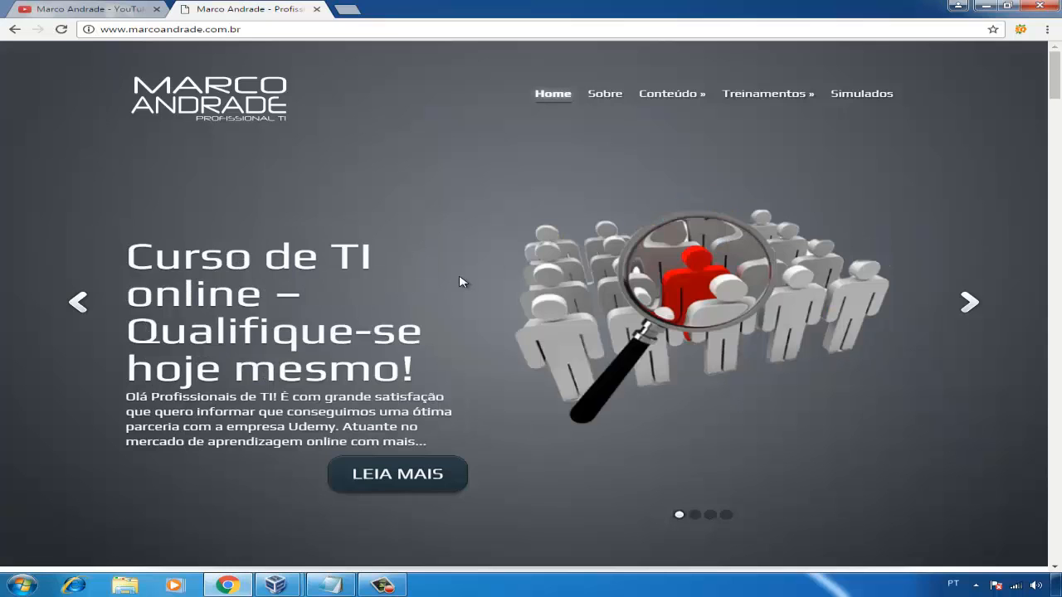
click(985, 6)
click(331, 585)
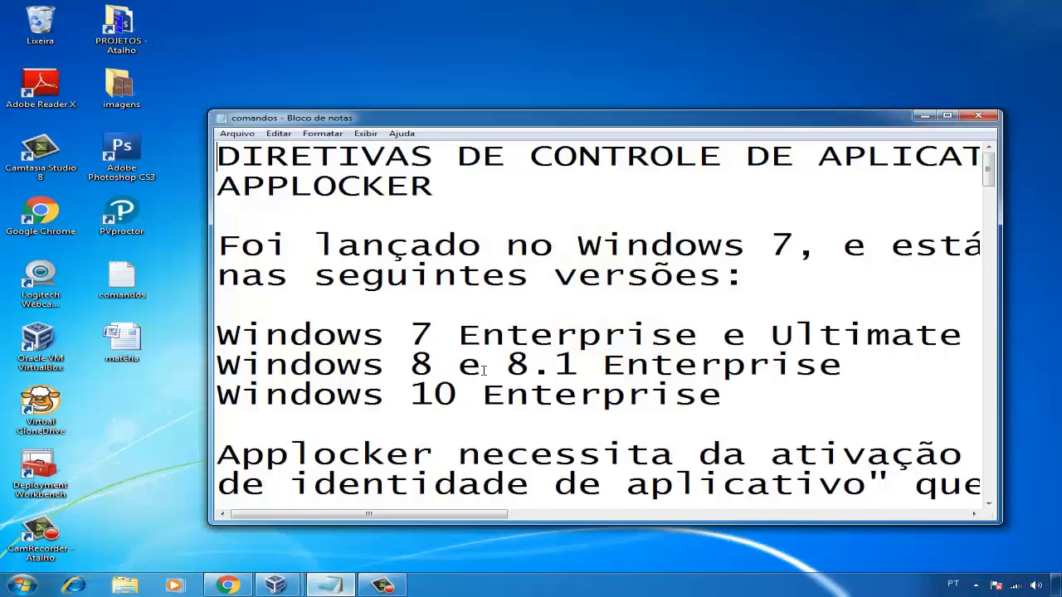
Maximize the comandos notes and read down past the fallback and block-rule notes to Tipos de Regras
click(947, 115)
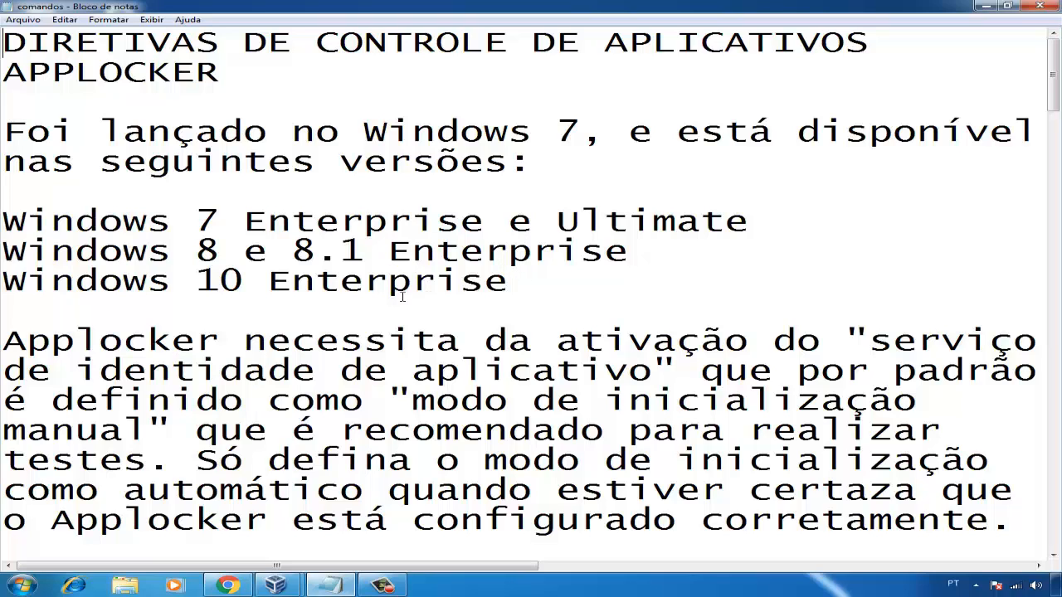
scroll(189, 205, down, 2)
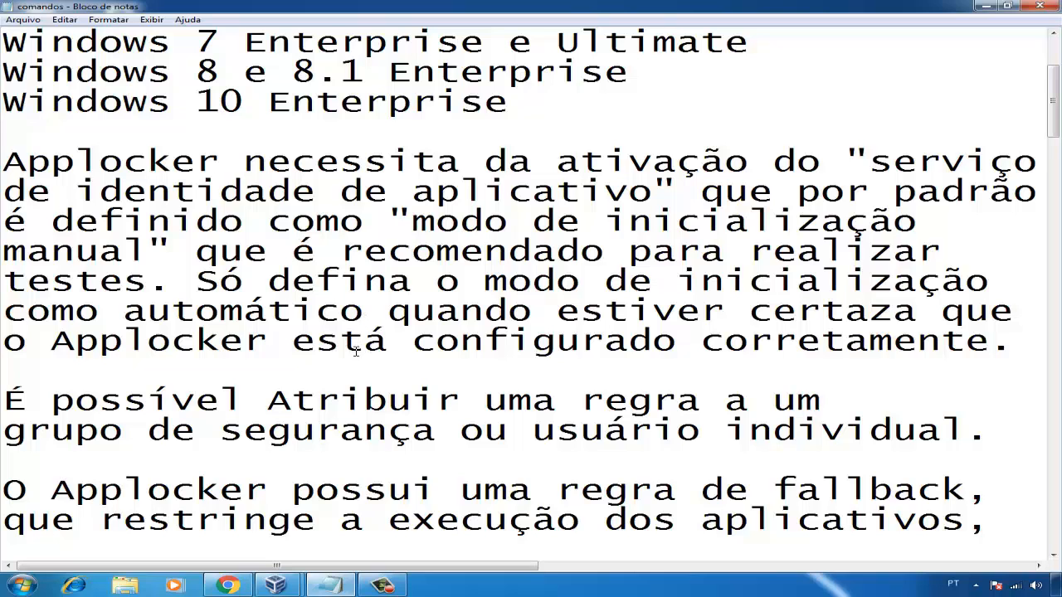
scroll(365, 349, down, 2)
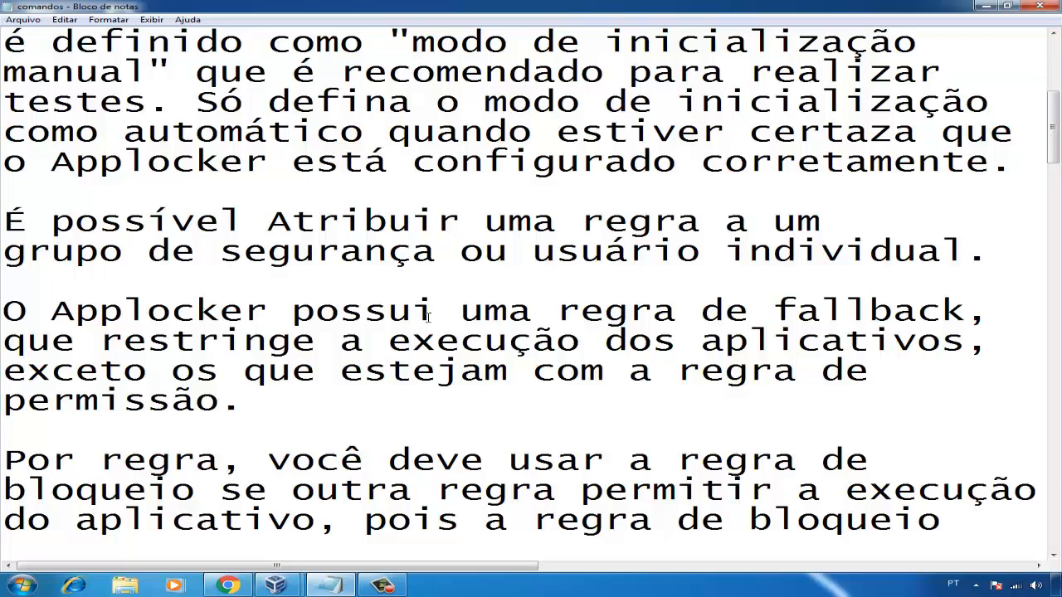
click(432, 399)
scroll(433, 401, down, 3)
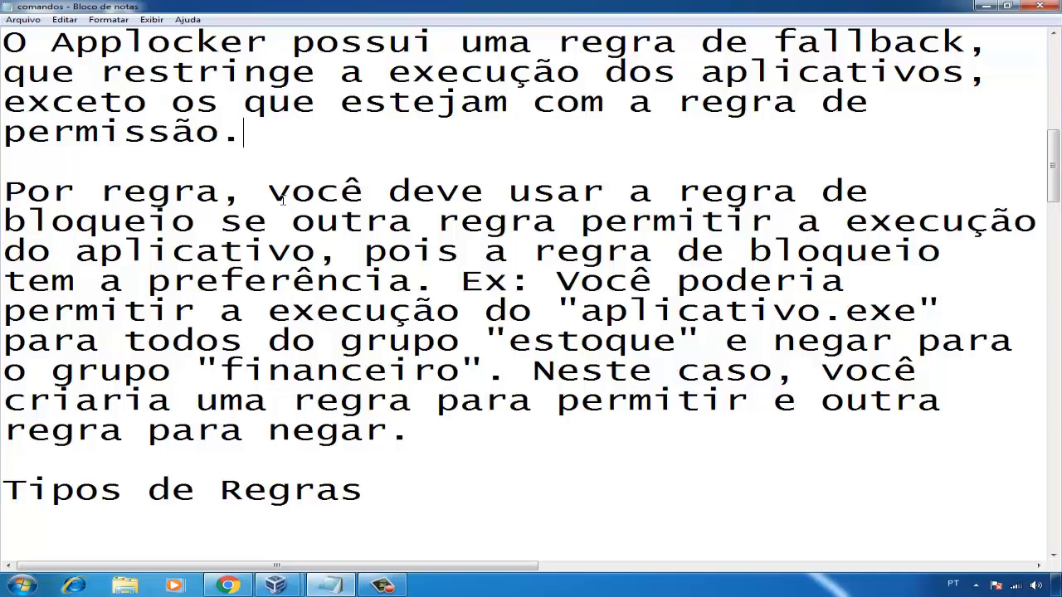
Scroll through the executable, installer, script and DLL rule notes to CONDIÇÕES DA REGRA
scroll(361, 285, down, 5)
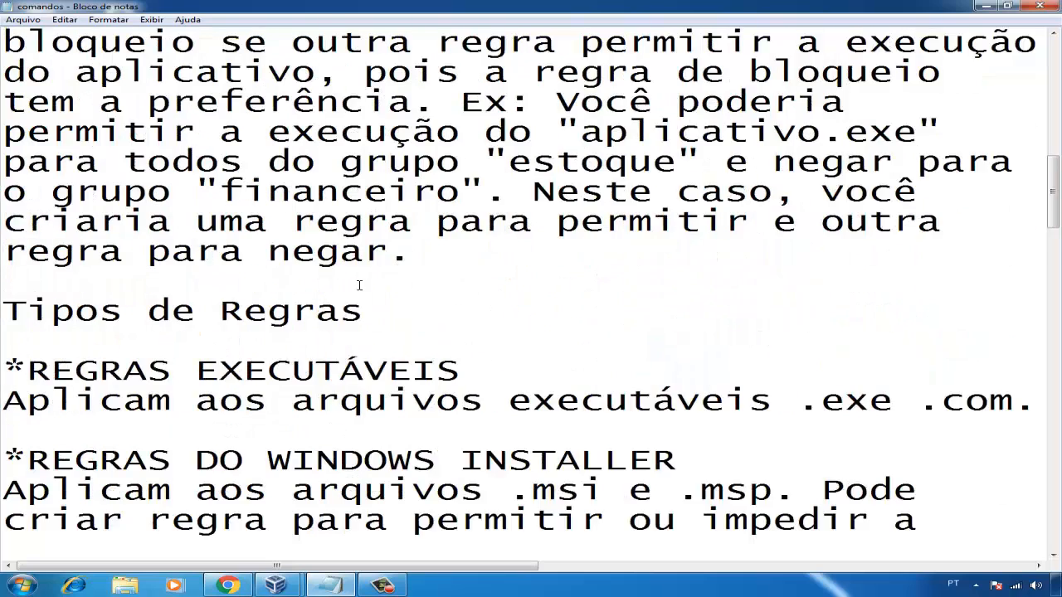
scroll(431, 318, down, 1)
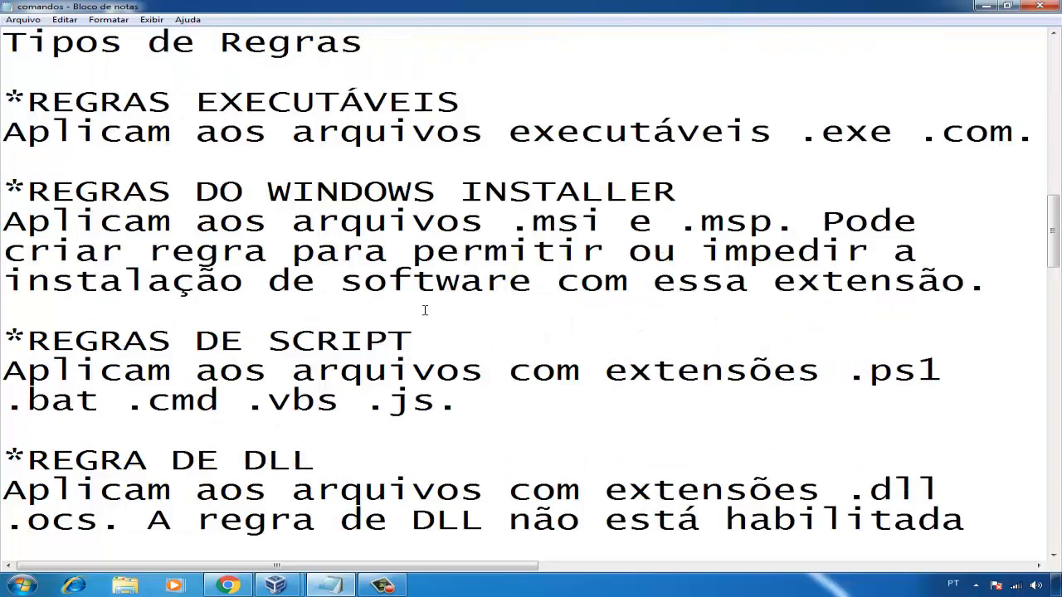
scroll(426, 307, up, 1)
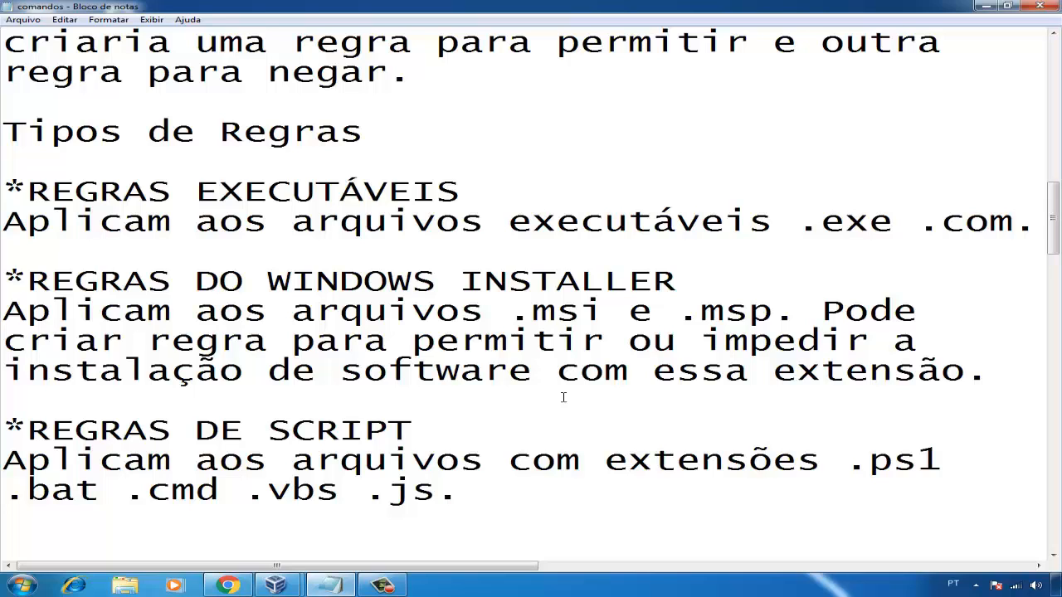
scroll(563, 397, down, 3)
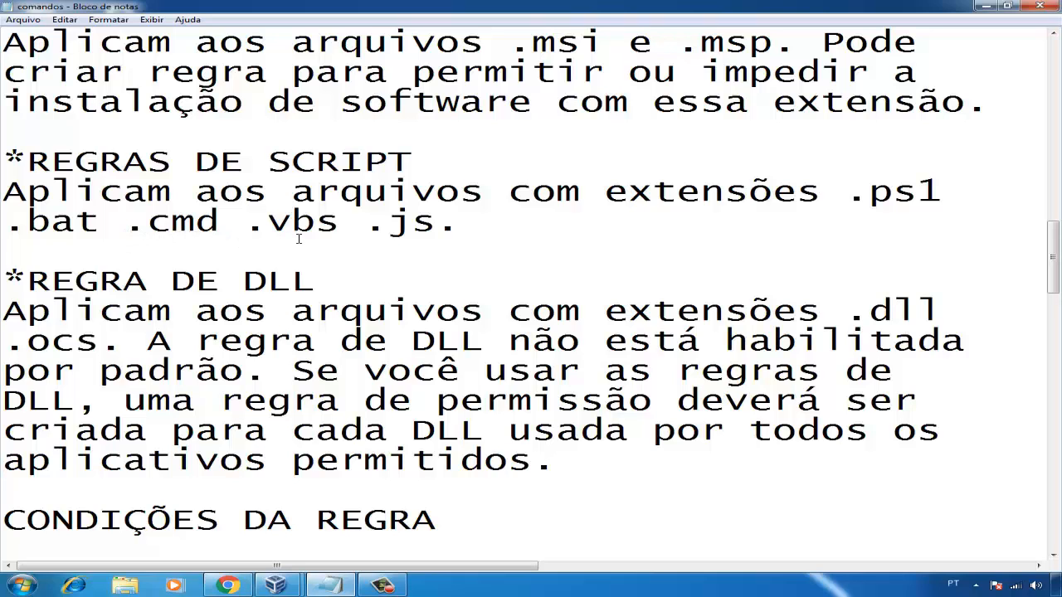
scroll(454, 247, down, 2)
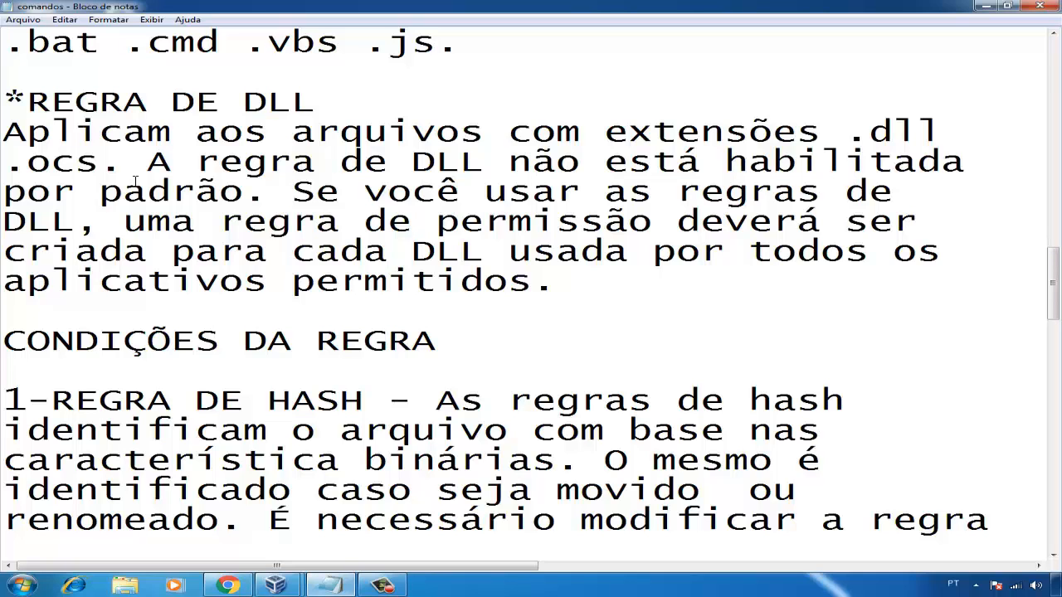
Scroll through the hash, 3-REGRA DE CAMINHO and 4-REGRA PADRÃO condition notes
scroll(460, 210, down, 3)
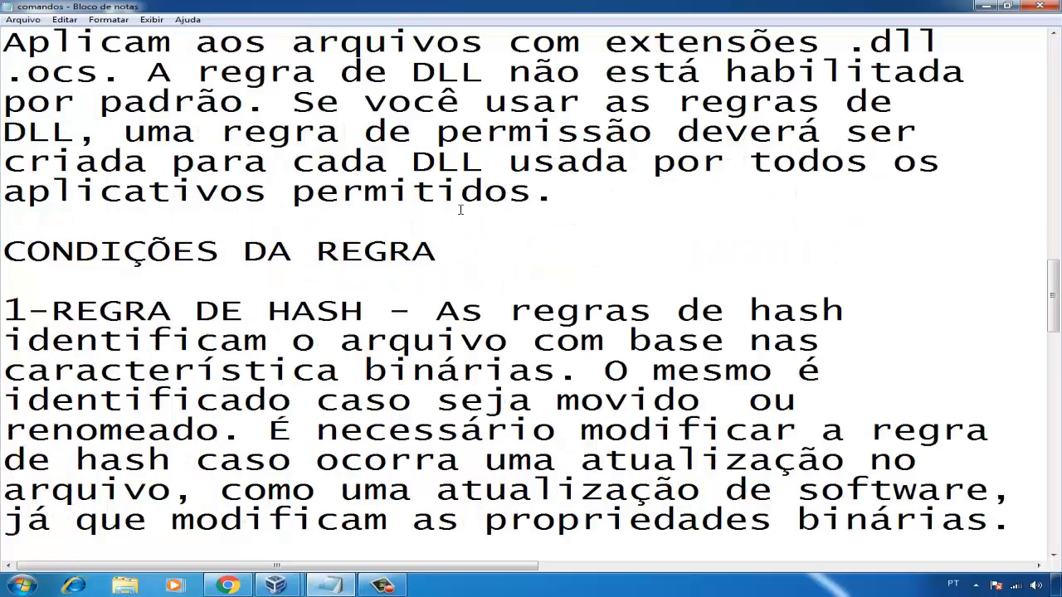
scroll(461, 210, up, 1)
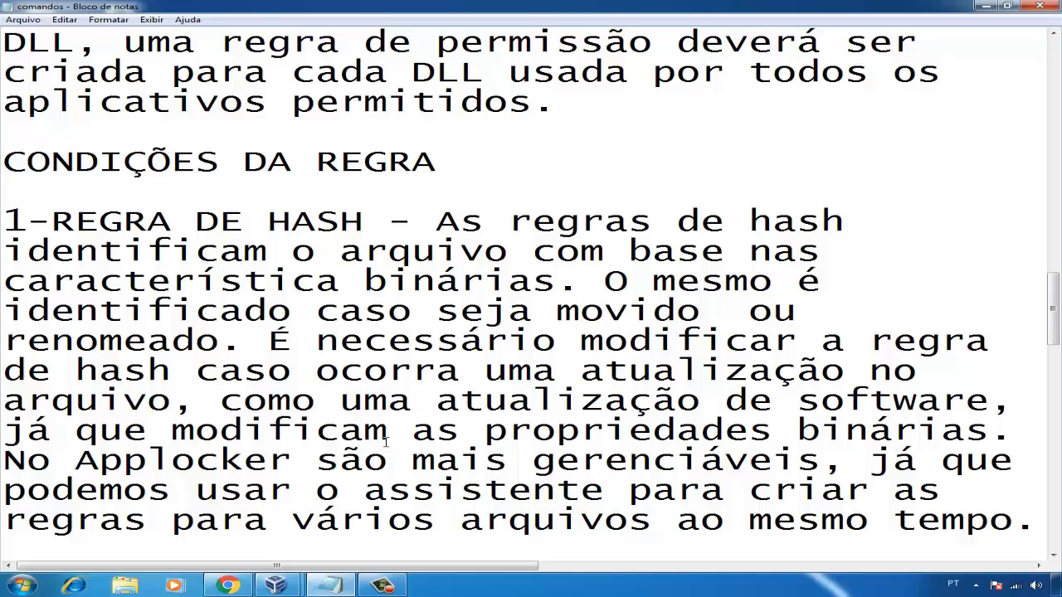
scroll(386, 442, down, 5)
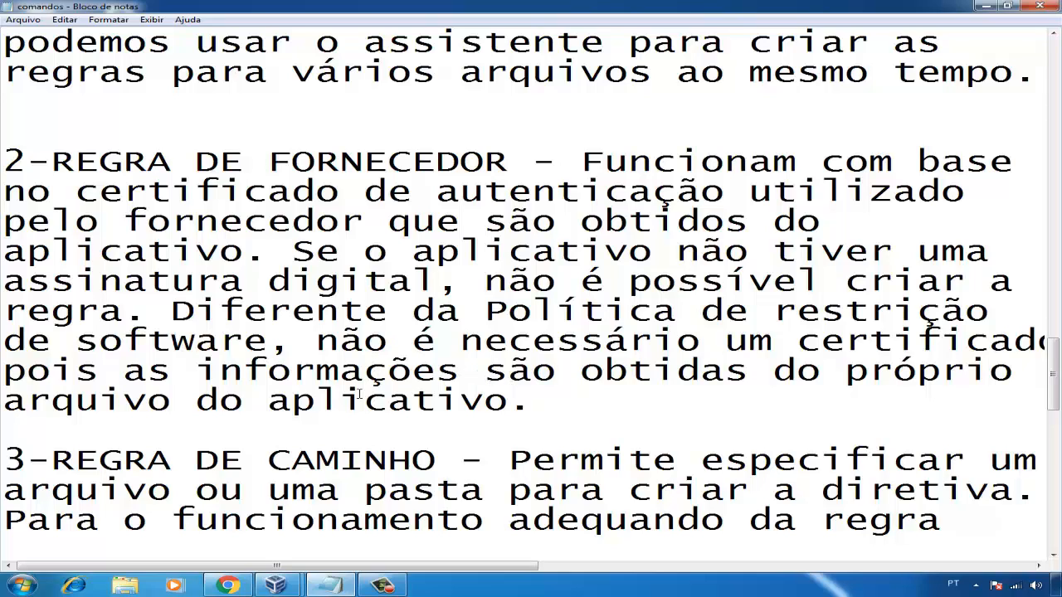
scroll(377, 405, up, 1)
scroll(380, 403, down, 3)
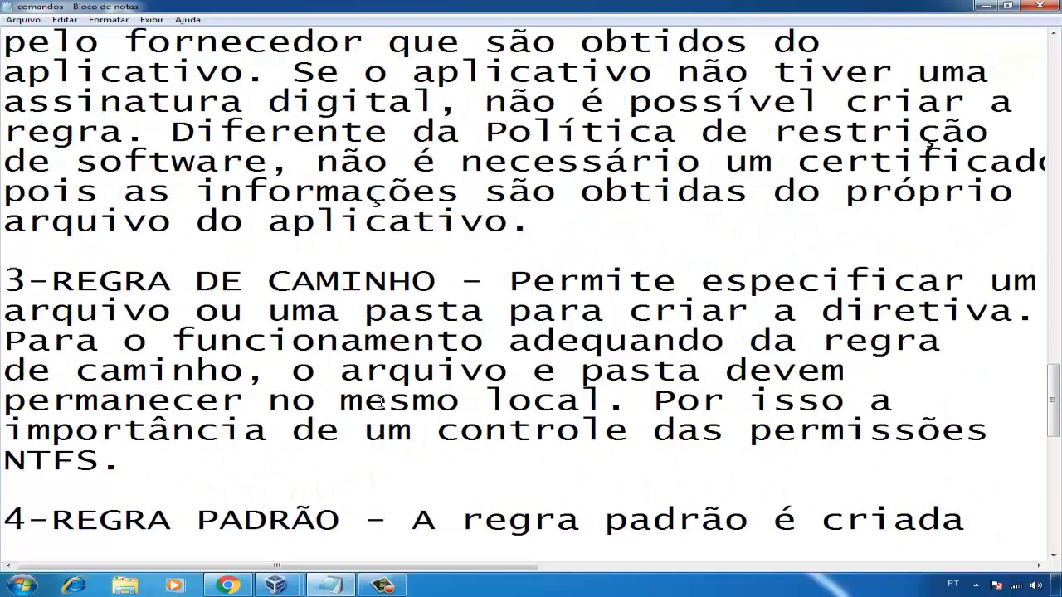
scroll(380, 404, down, 1)
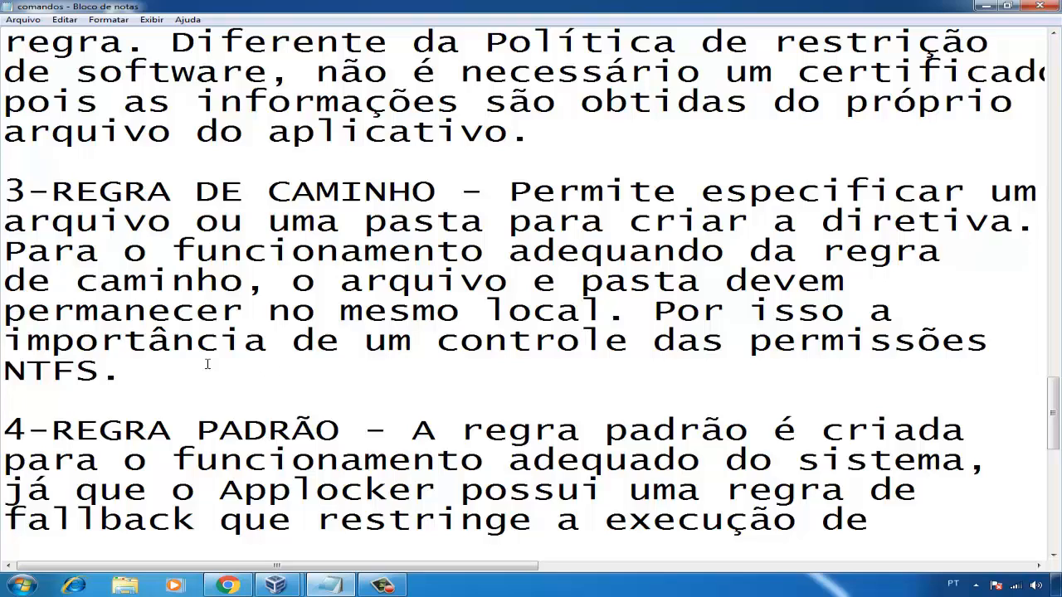
scroll(208, 363, down, 1)
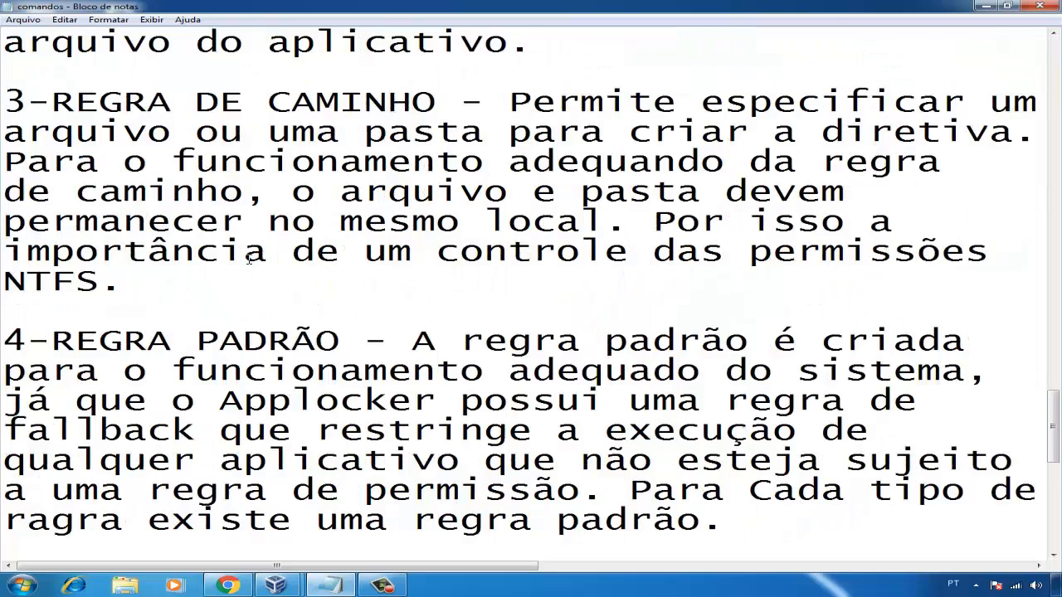
scroll(249, 259, down, 1)
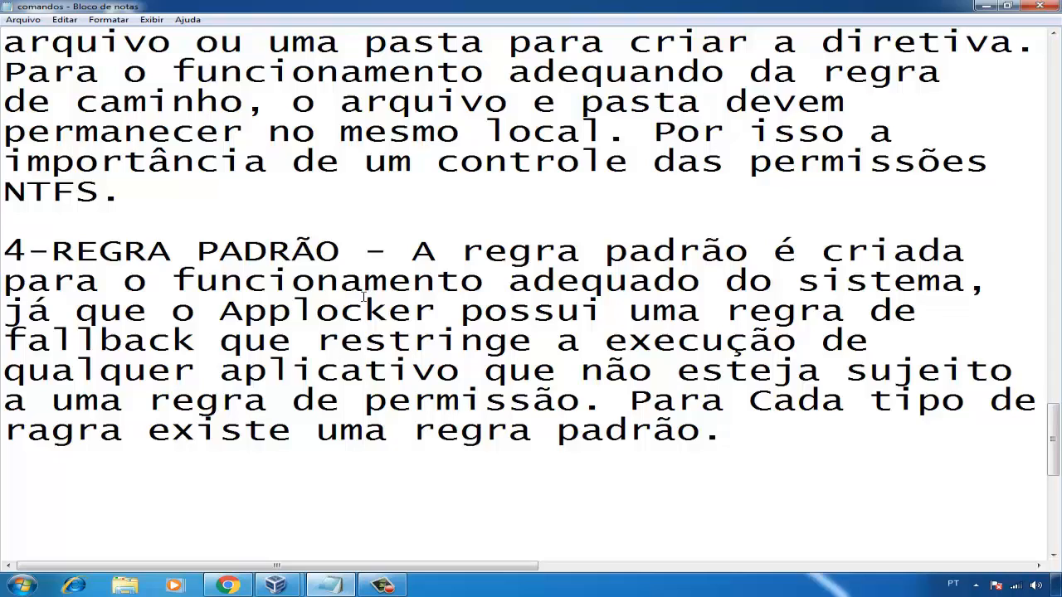
Highlight 'fallback' in the comandos notes, clear the highlight, and minimize Notepad
drag(4, 340, 194, 345)
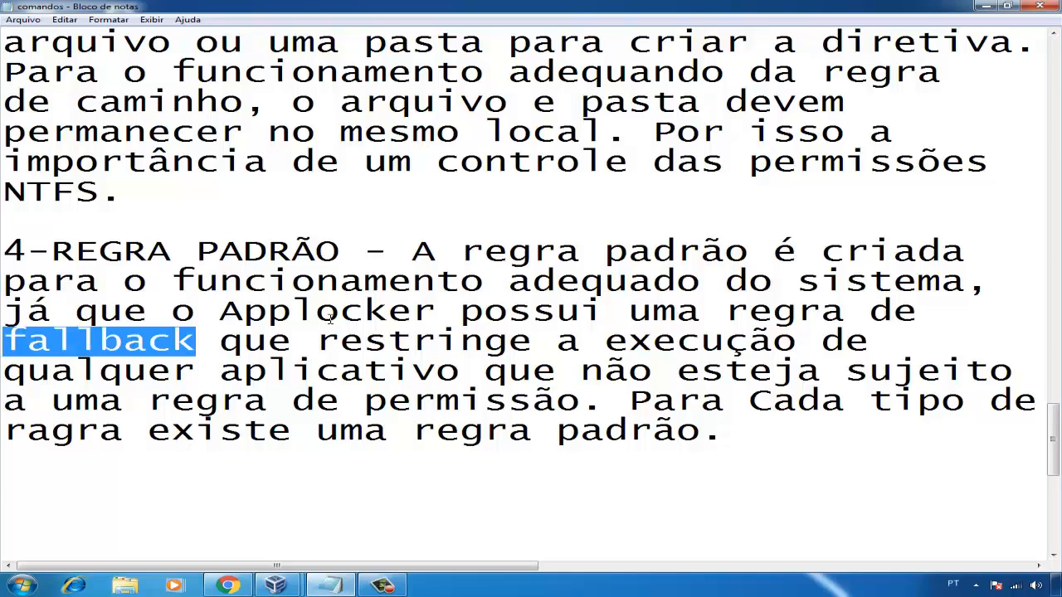
click(749, 441)
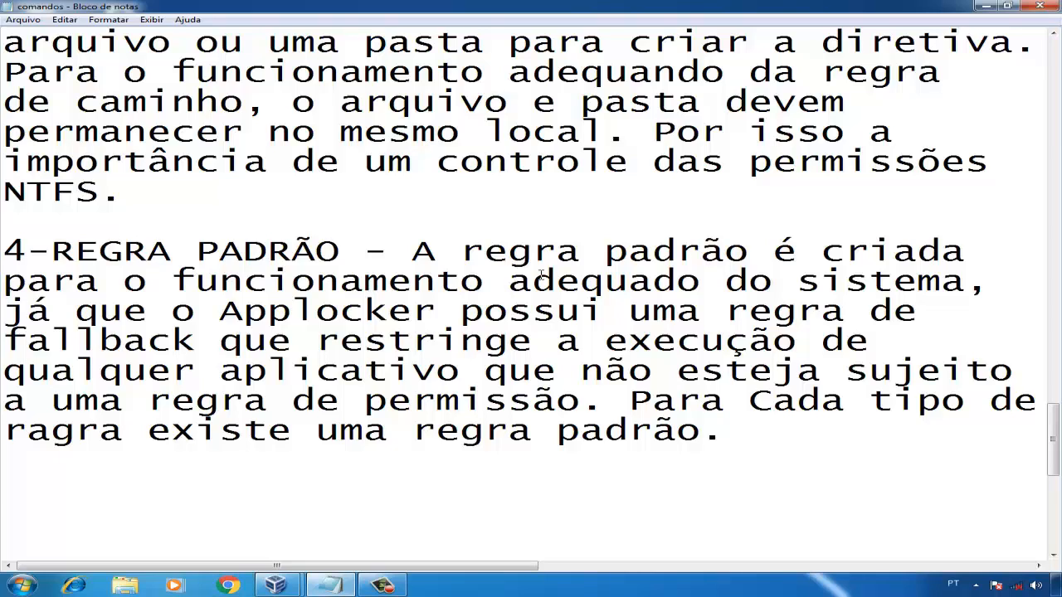
click(986, 7)
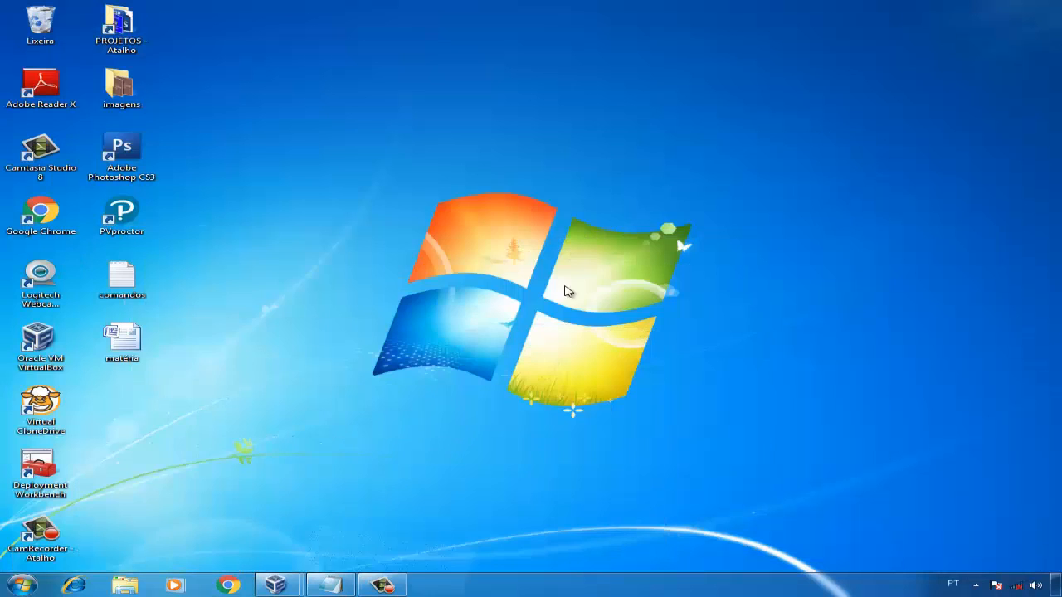
Bring up the Windows 10 VM, lift its lock screen and switch it to full screen
mouse_move(275, 585)
click(371, 506)
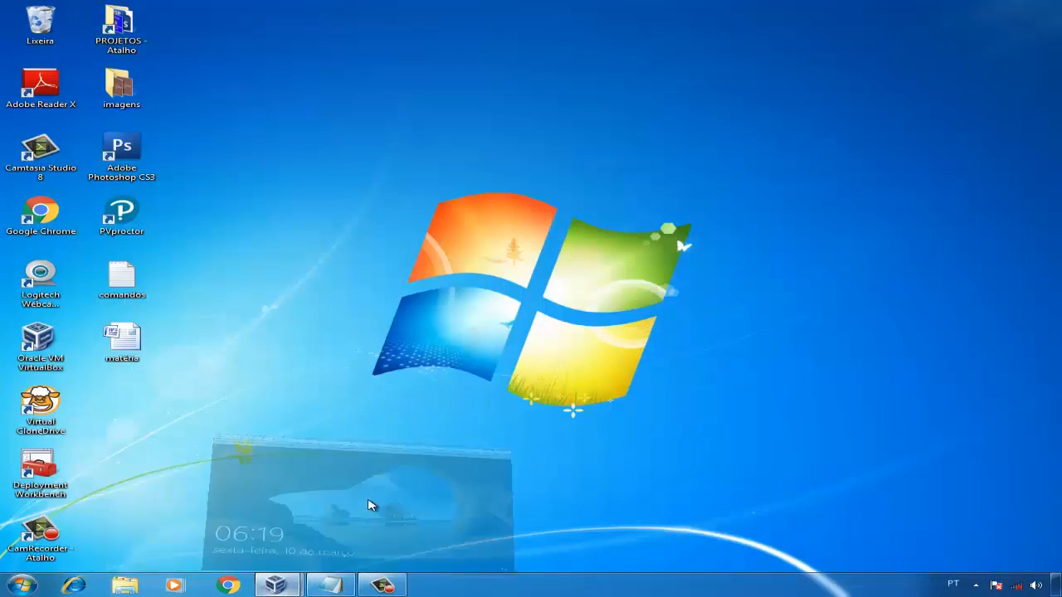
click(422, 426)
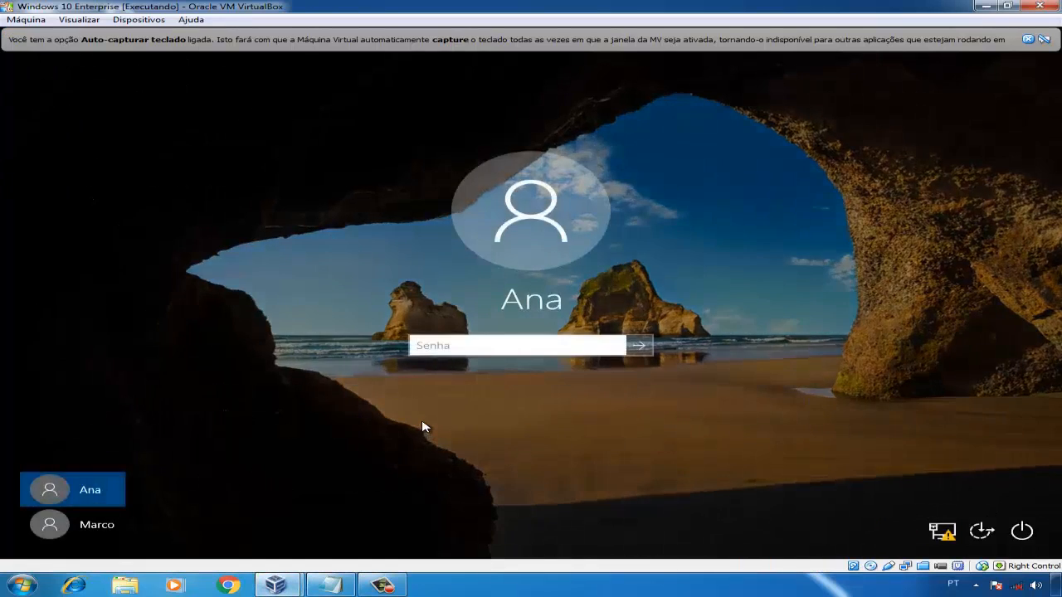
key(ctrl+f)
key(Return)
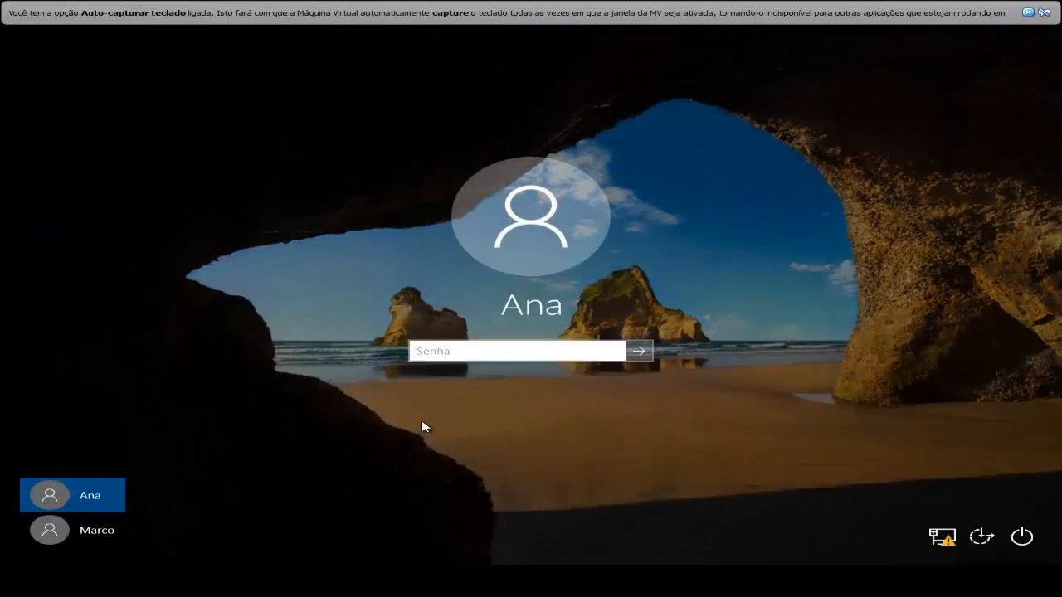
click(1027, 13)
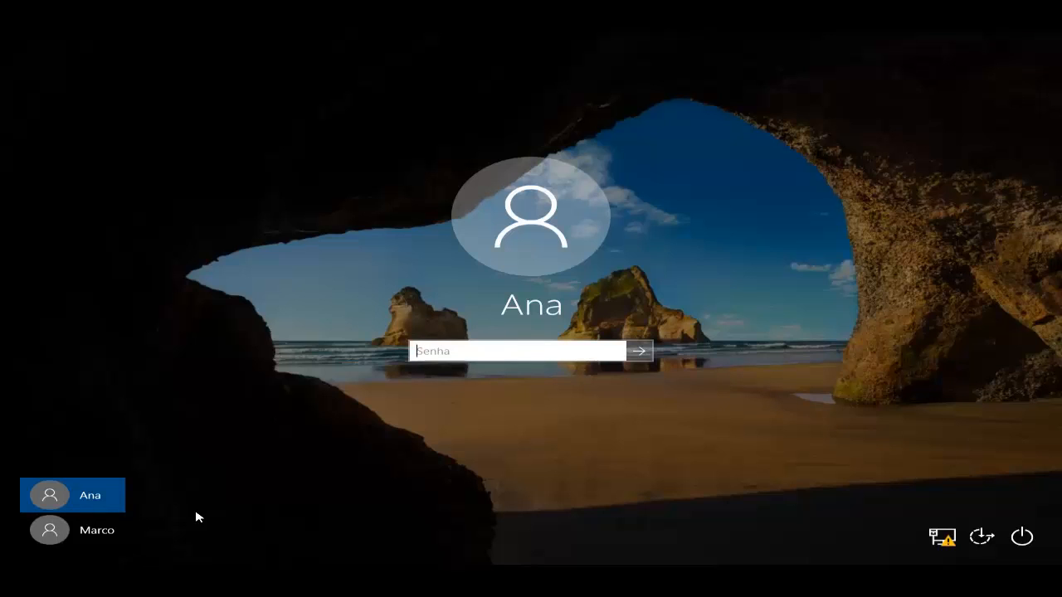
Sign in as the other user account with its password
click(119, 531)
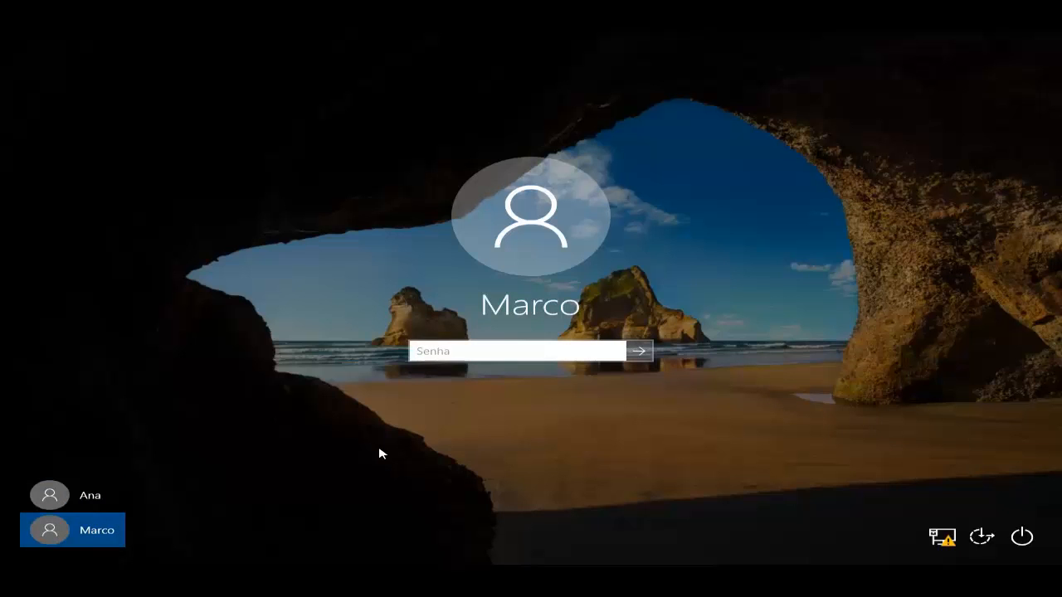
text(••••••)
key(Return)
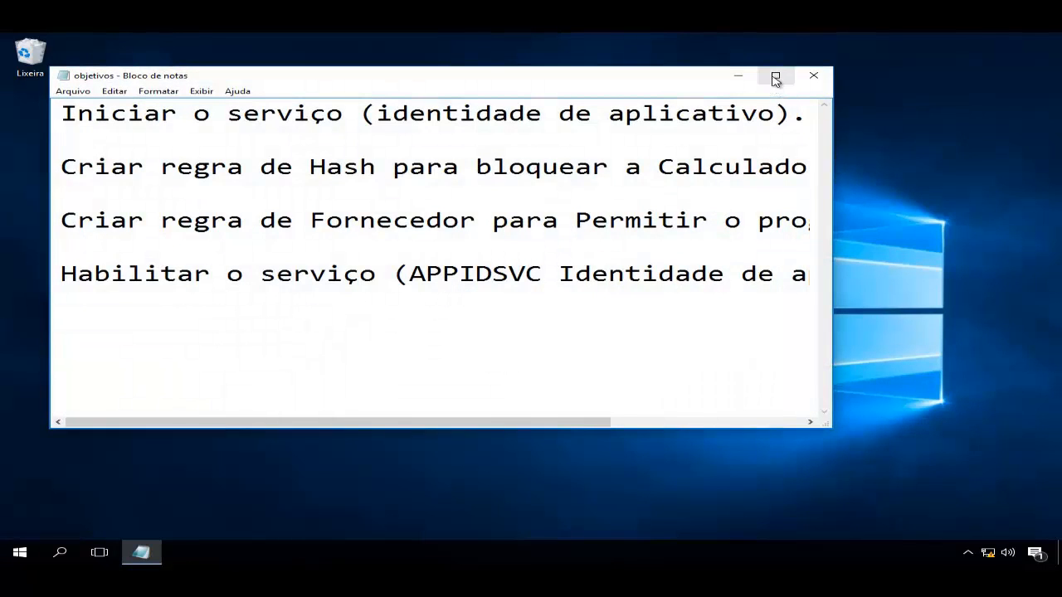
Maximize the objetivos notes to read the AppLocker task list, then minimize them
click(780, 73)
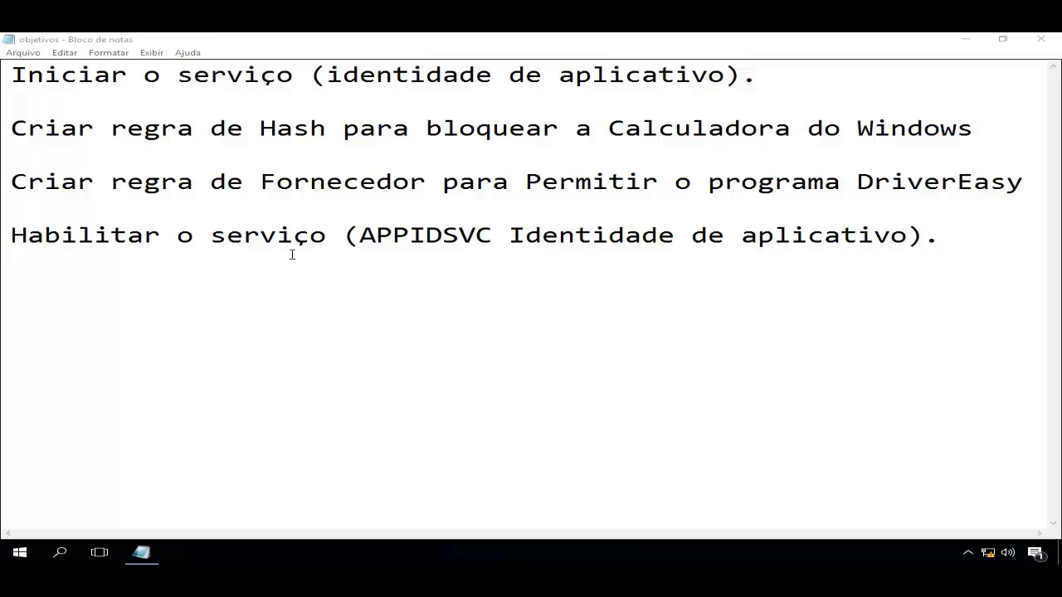
click(970, 39)
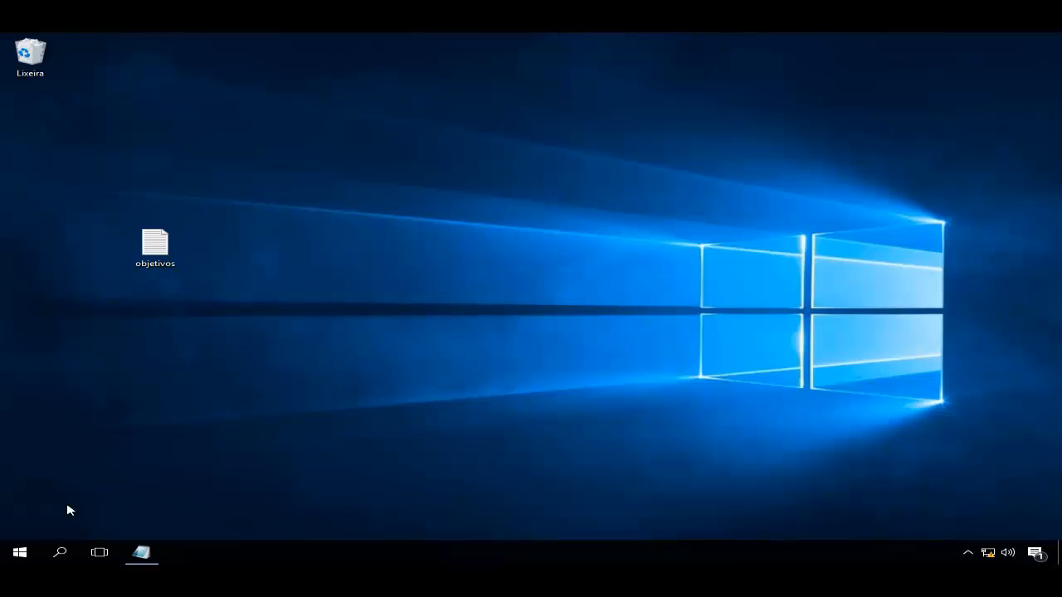
Run gpedit.msc from the Executar dialog to open the Local Group Policy Editor
right_click(20, 553)
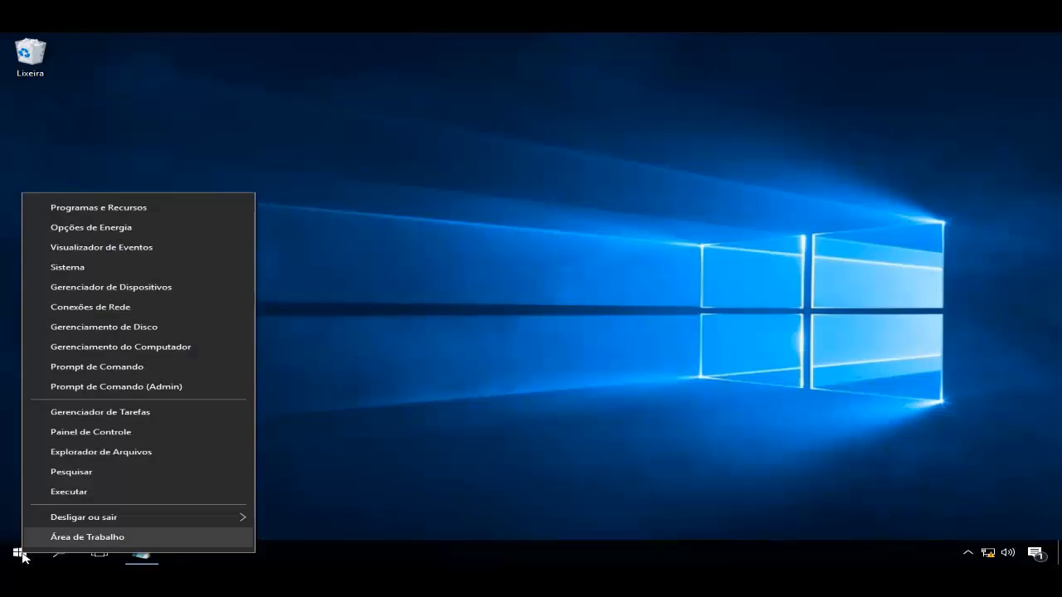
click(73, 493)
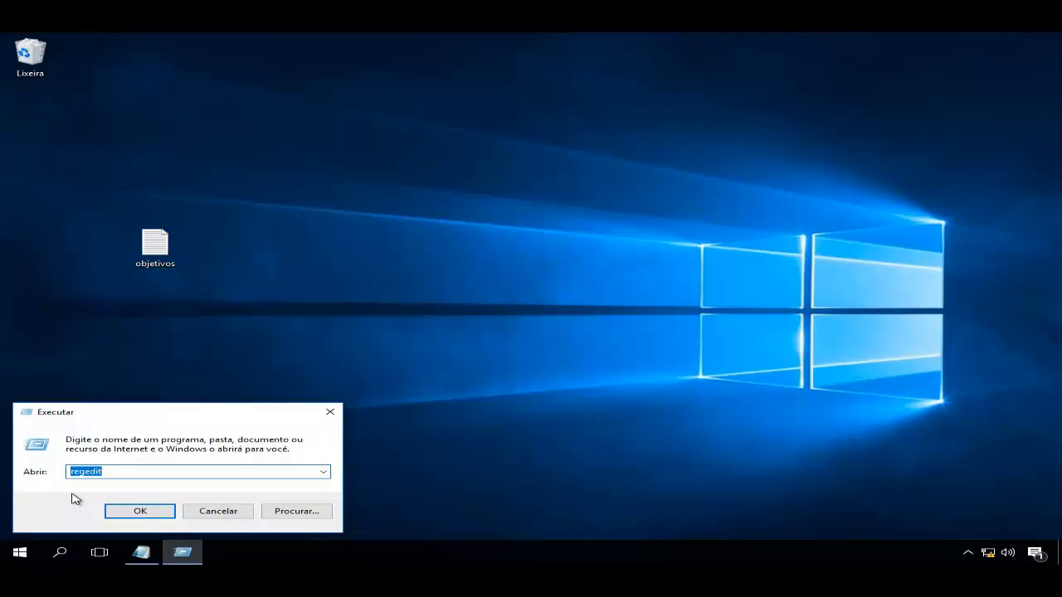
text(gp)
key(Down)
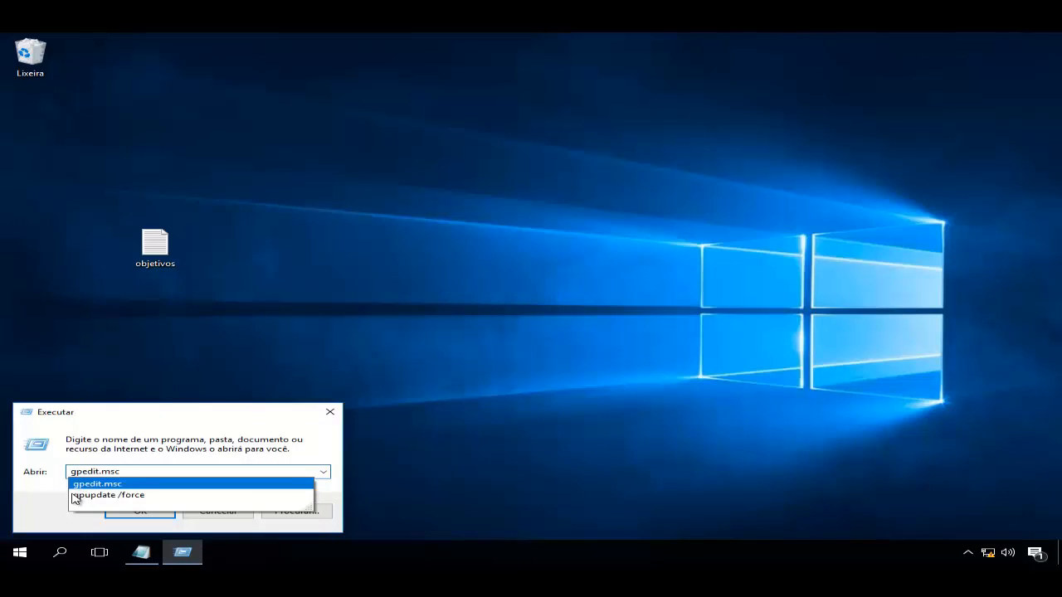
key(Return)
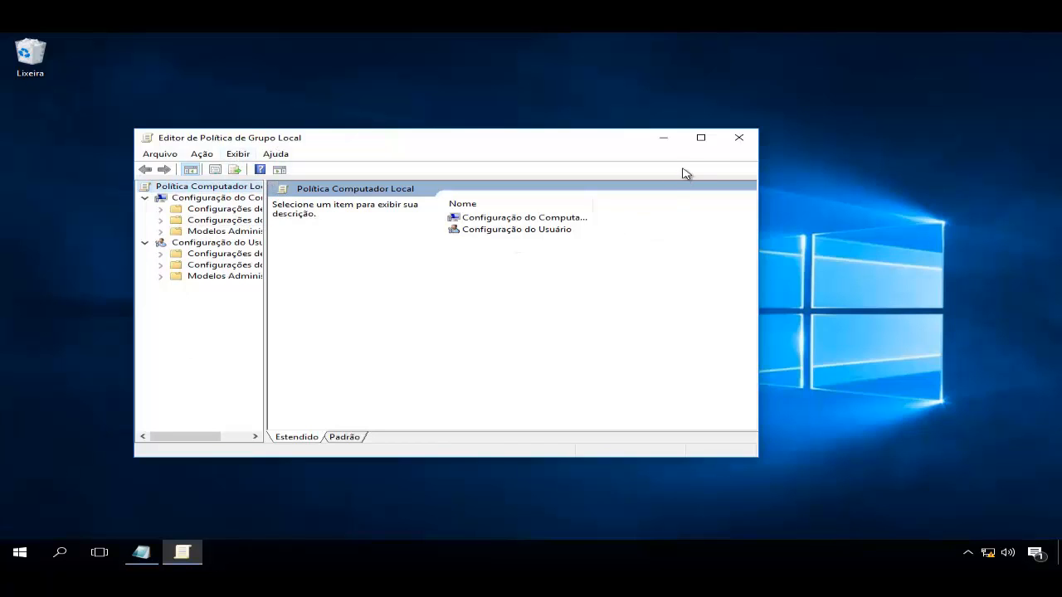
Expand Configurações de segurança > Políticas de Controle de Aplicativo > AppLocker and open Configurar imposição de regras
click(701, 138)
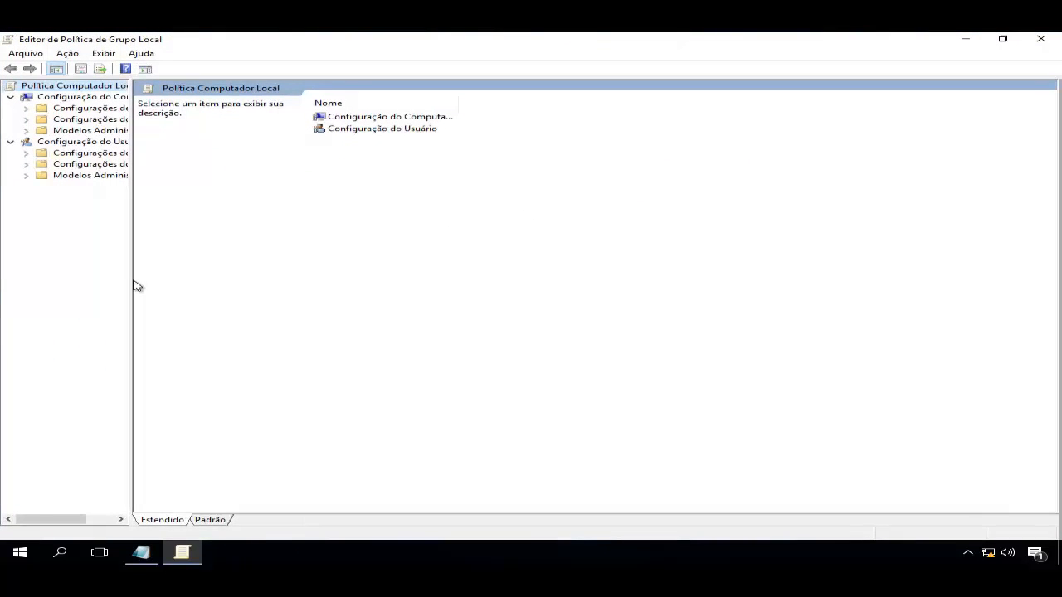
drag(130, 280, 245, 280)
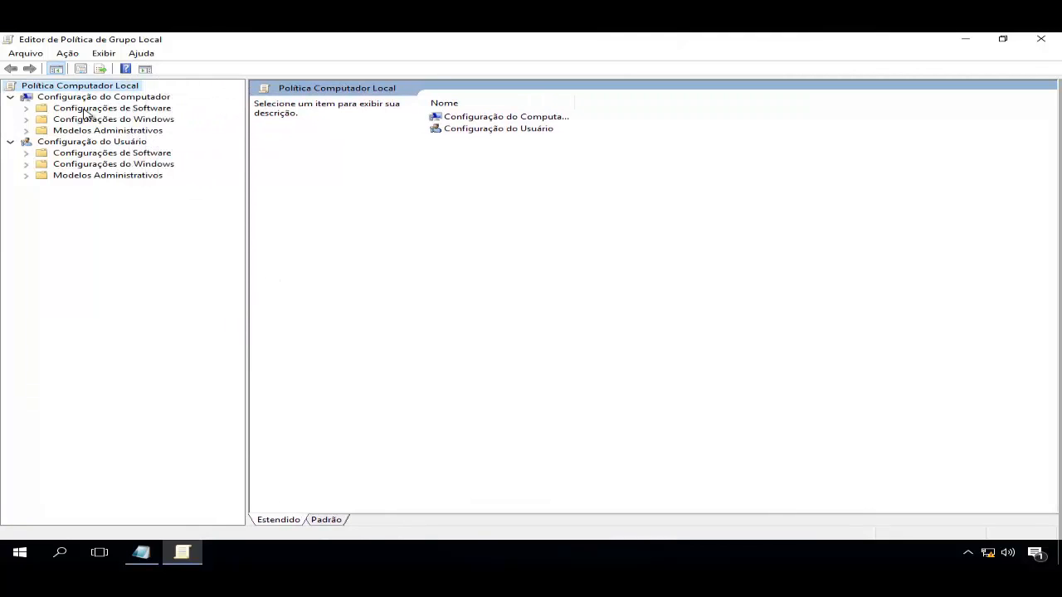
click(27, 121)
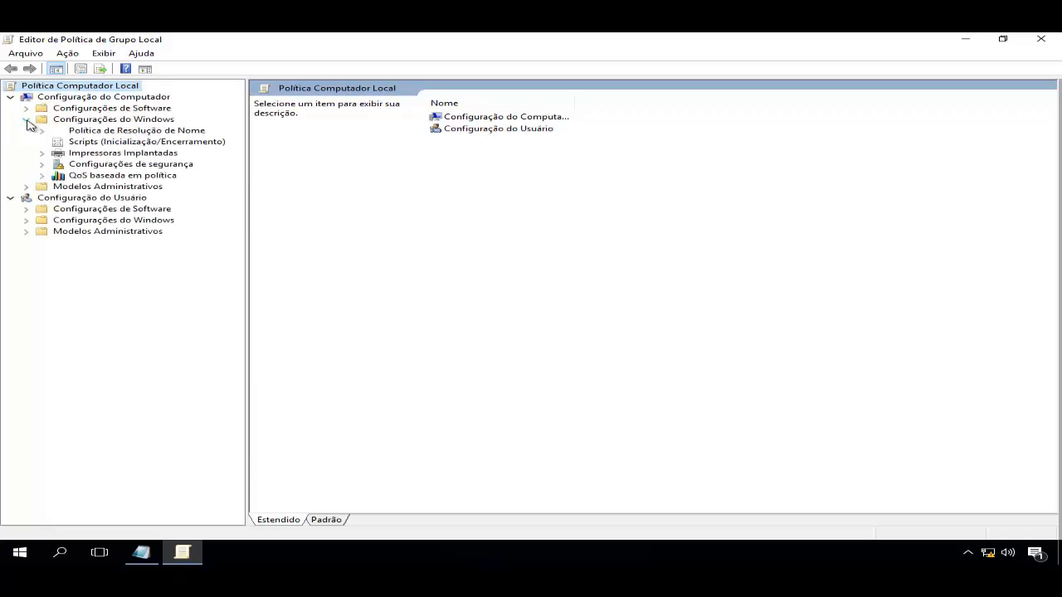
click(43, 165)
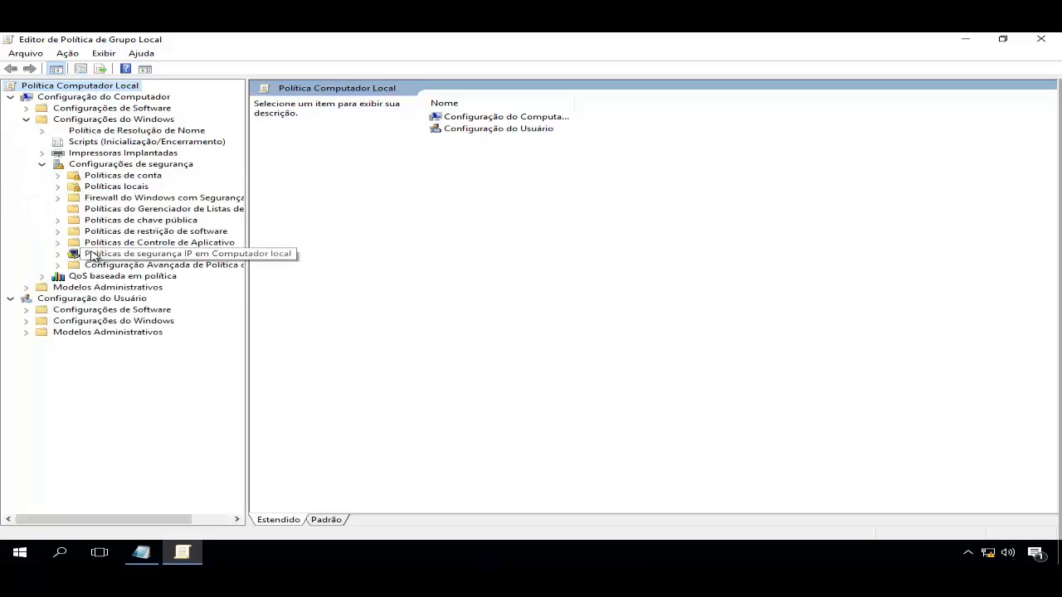
click(131, 242)
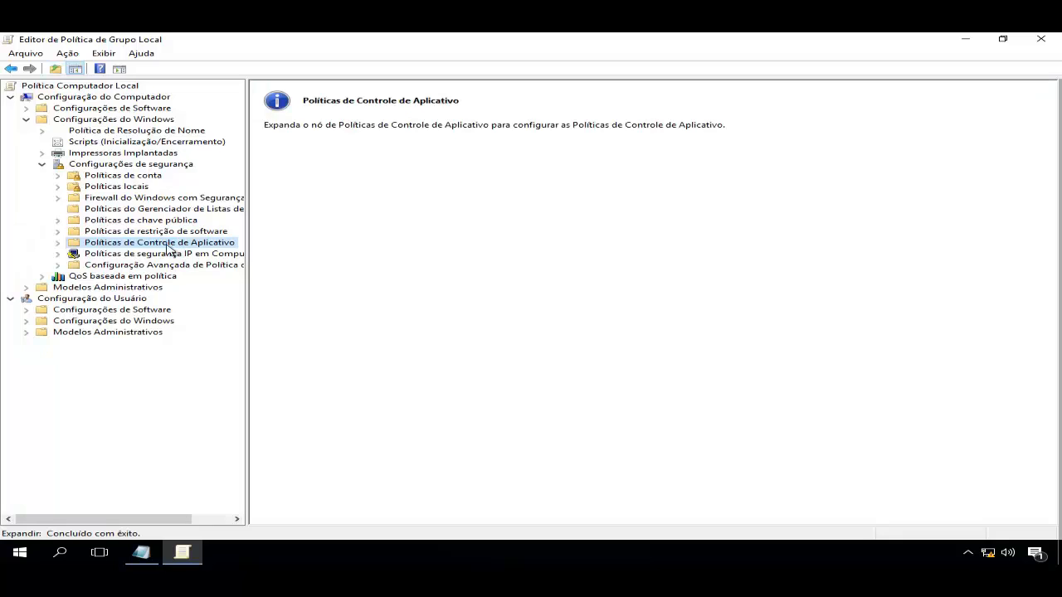
click(58, 244)
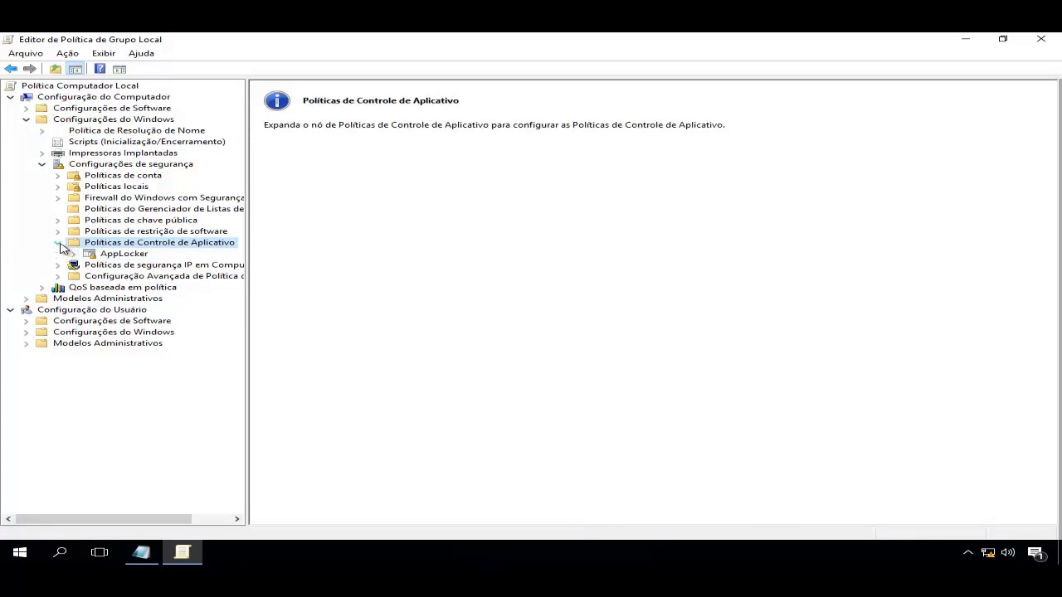
click(124, 256)
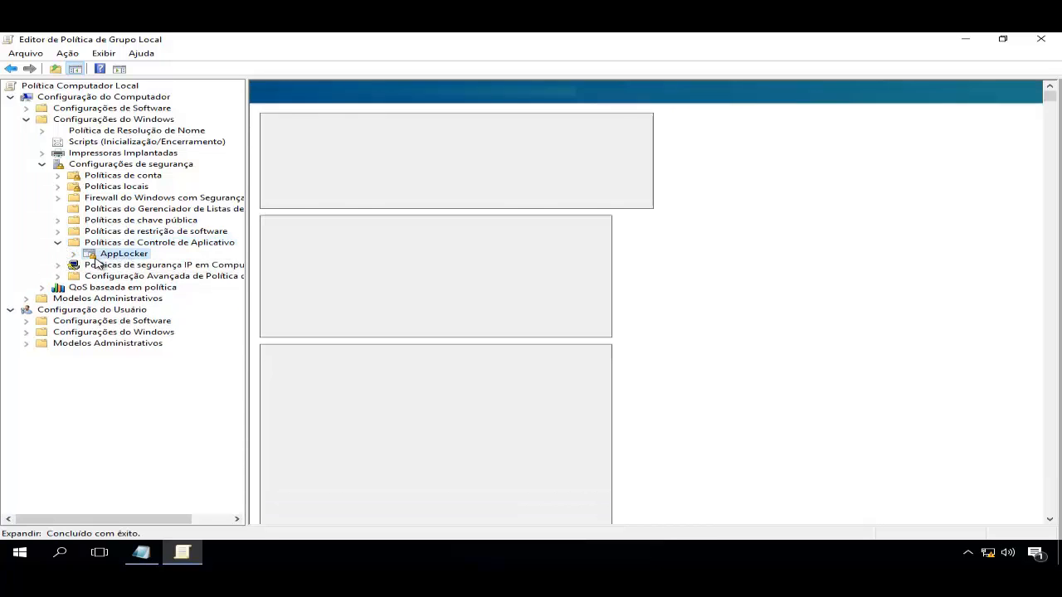
click(74, 256)
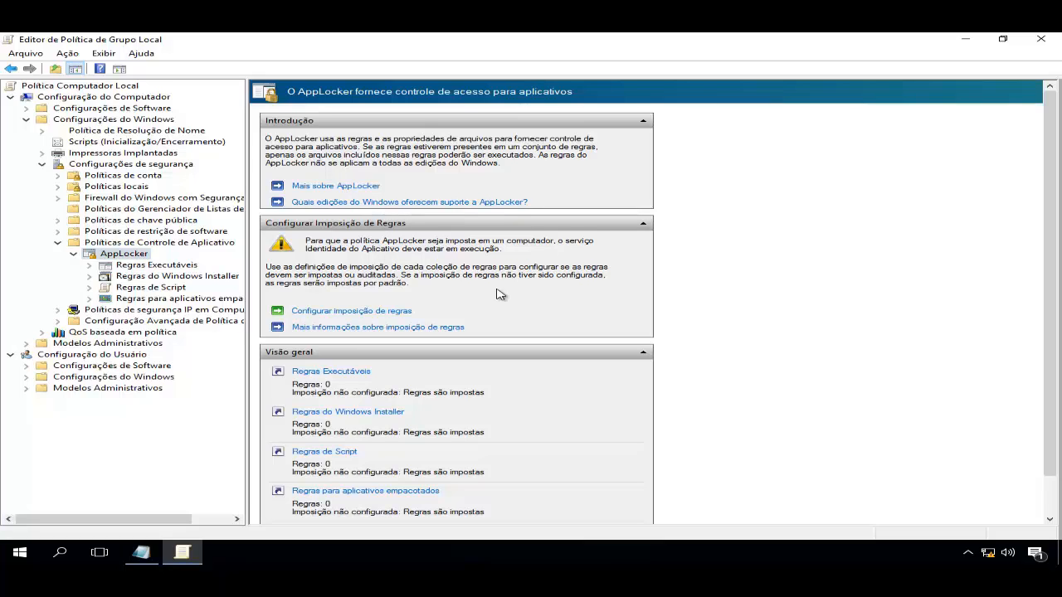
click(354, 312)
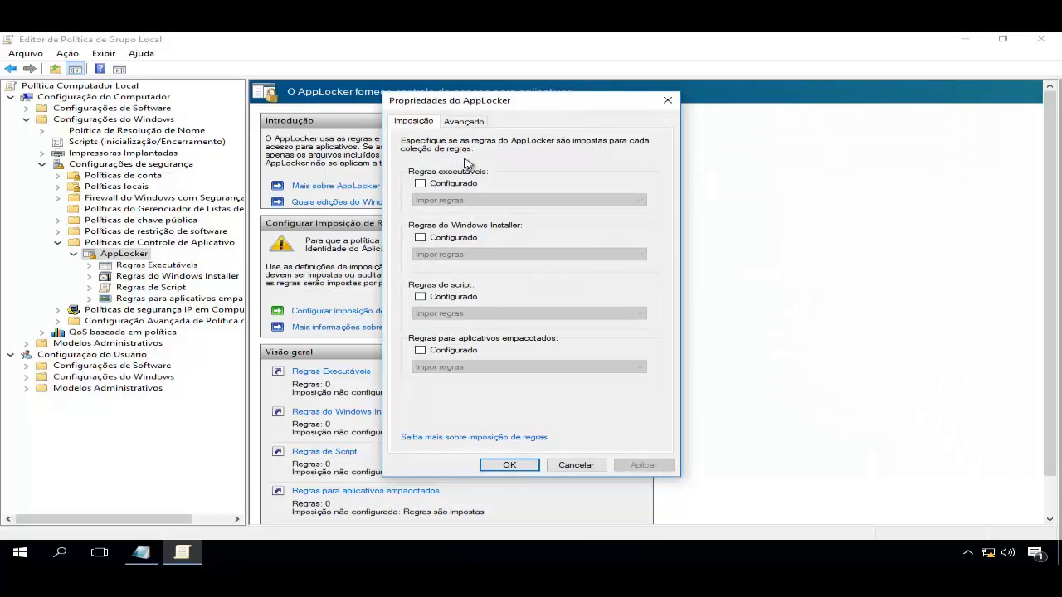
Mark executable rules as Configurado with the Somente auditoria enforcement mode
click(421, 184)
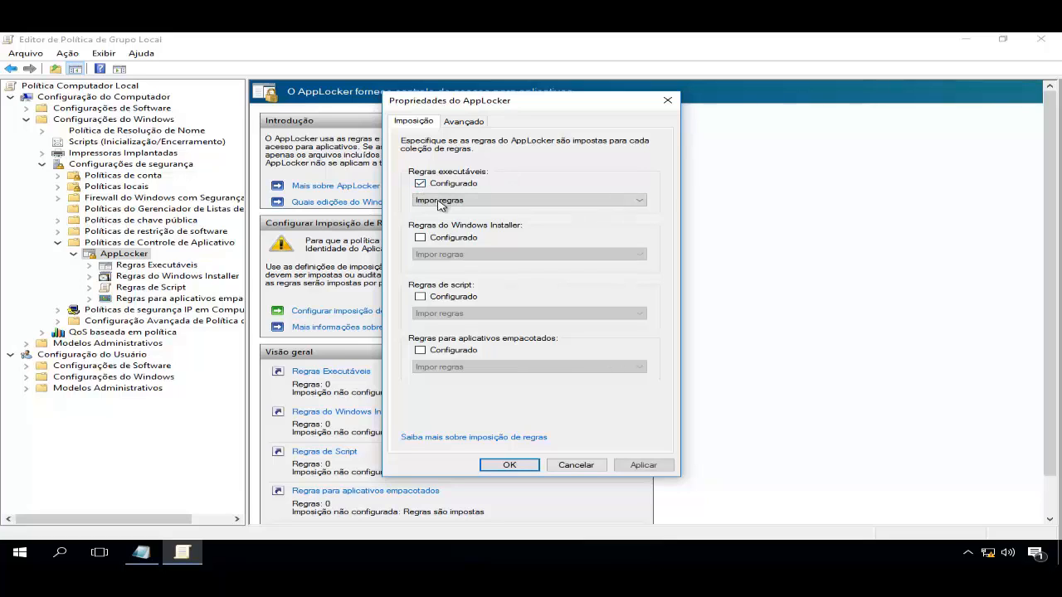
click(485, 204)
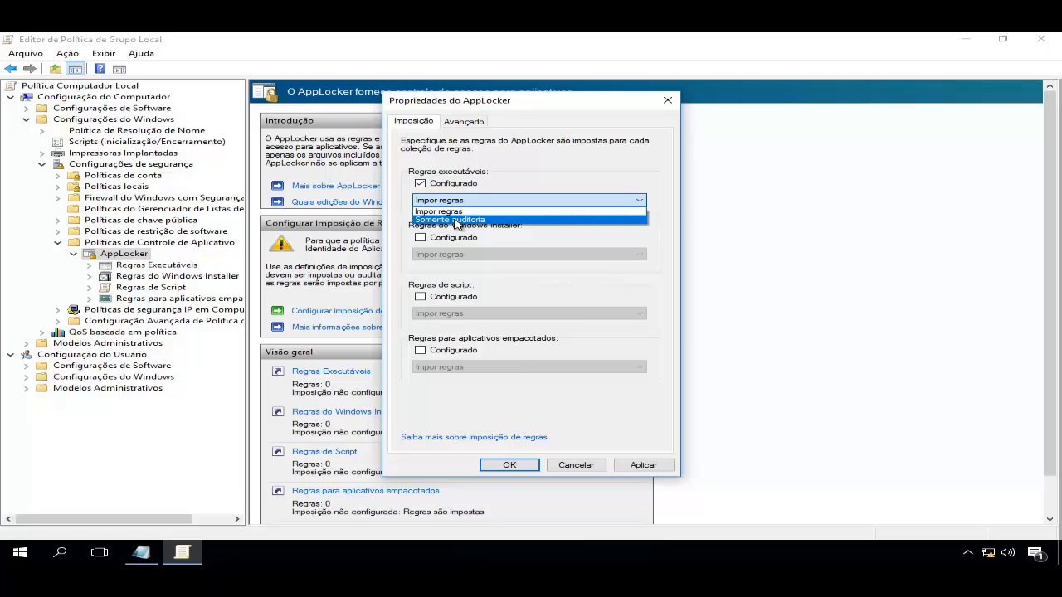
click(454, 220)
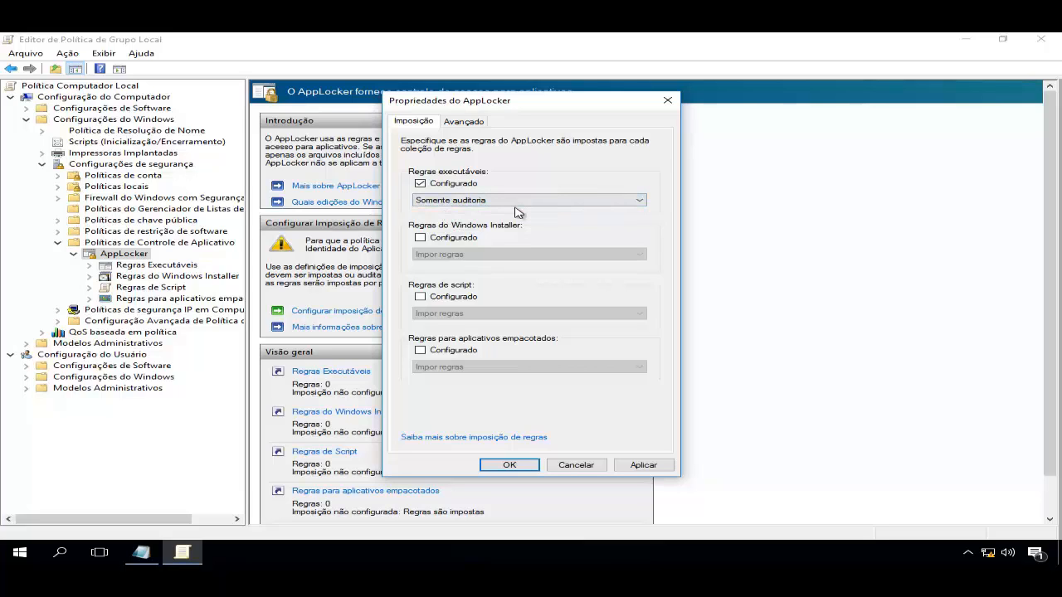
Launch Event Viewer by running eventvwr
right_click(27, 557)
click(88, 494)
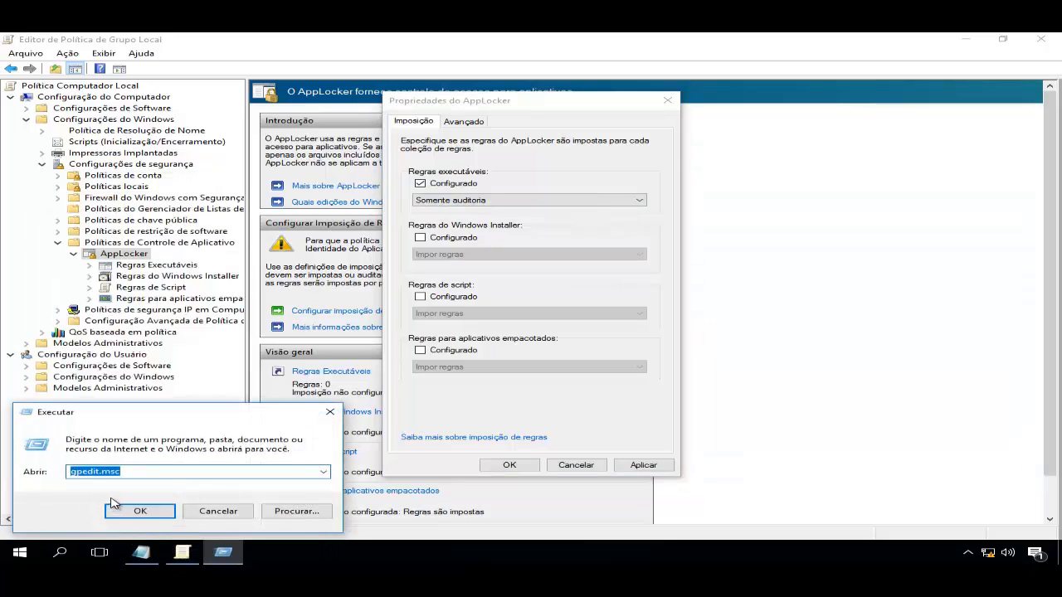
text(eventvwr)
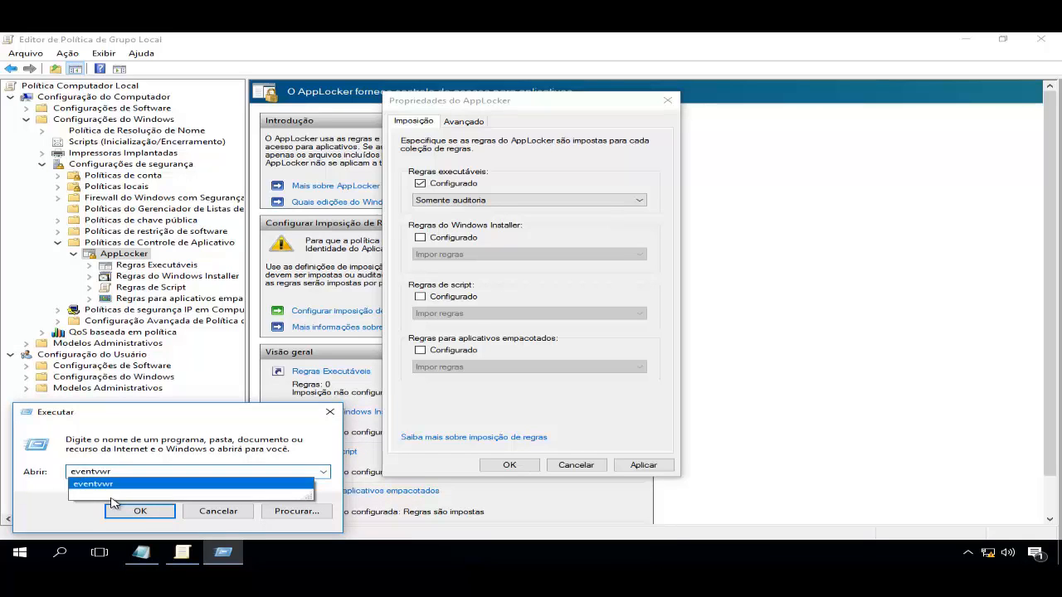
key(Return)
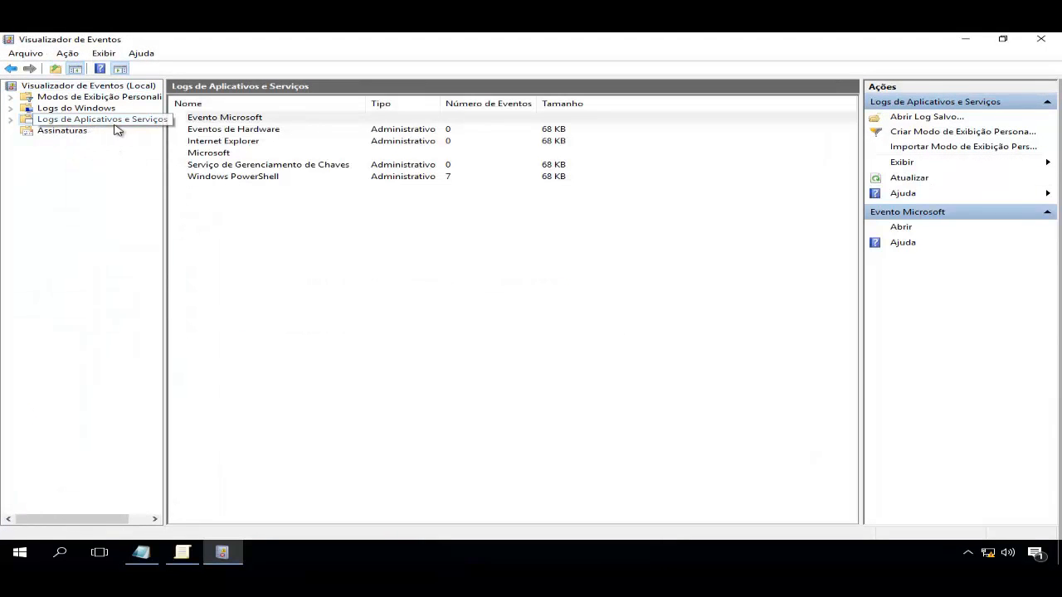
Show the AppLocker logs under Logs de Aplicativos e Serviços > Microsoft > Windows, then return to the Group Policy Editor
click(11, 119)
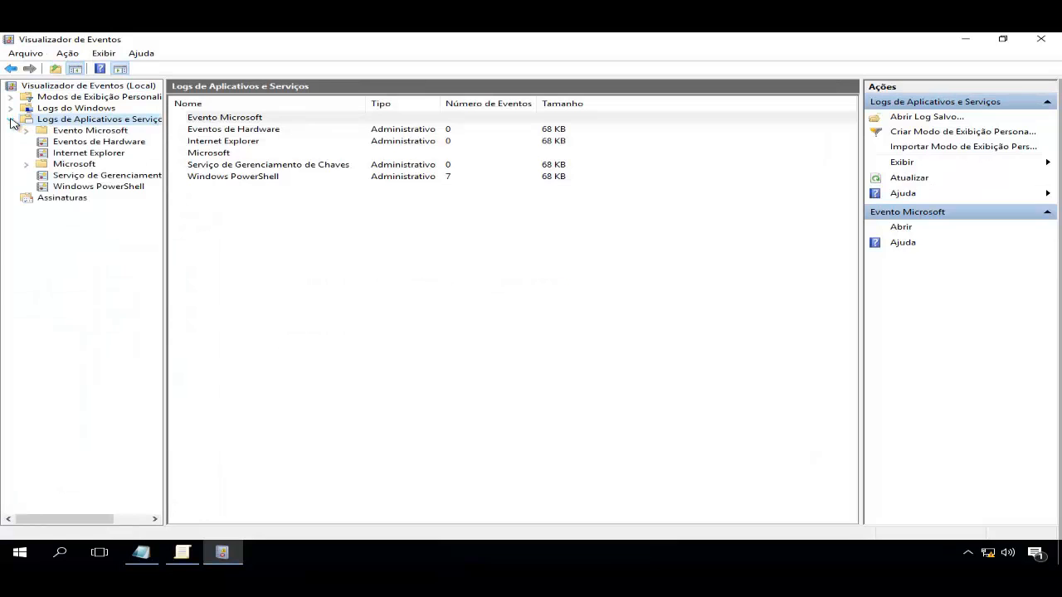
click(26, 166)
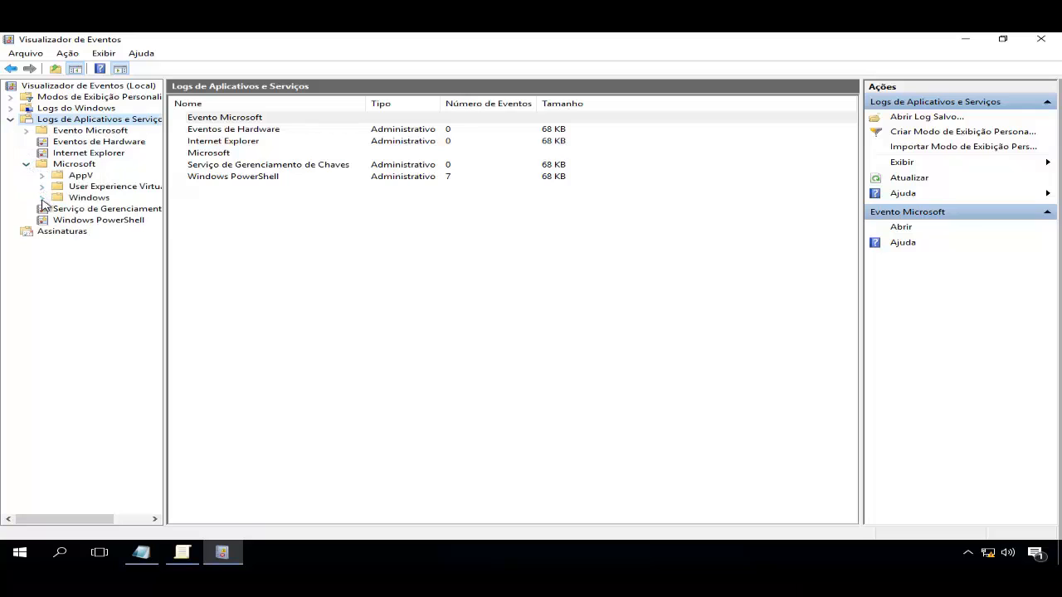
click(43, 198)
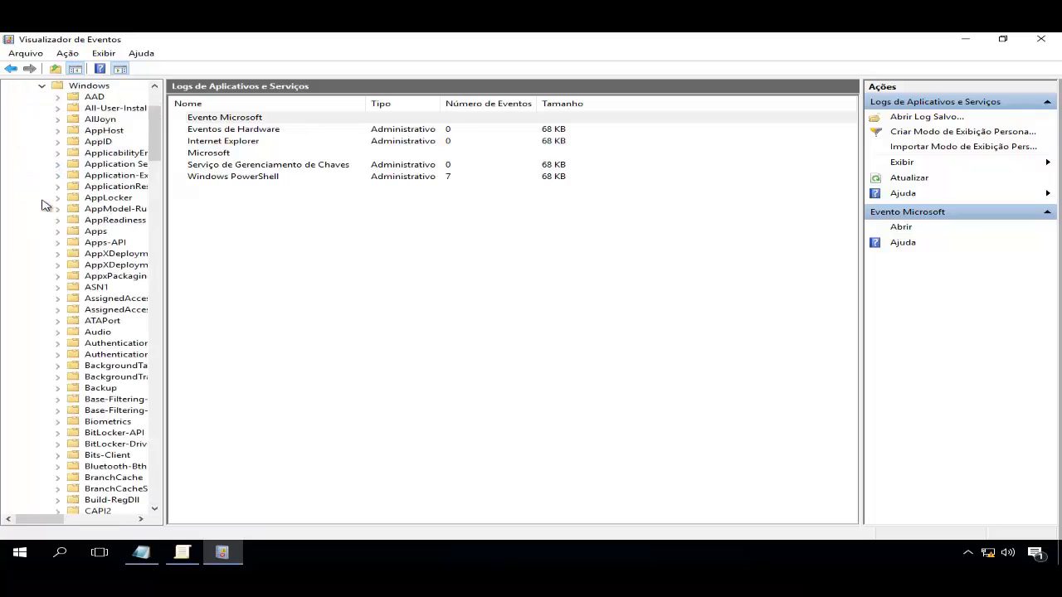
click(97, 203)
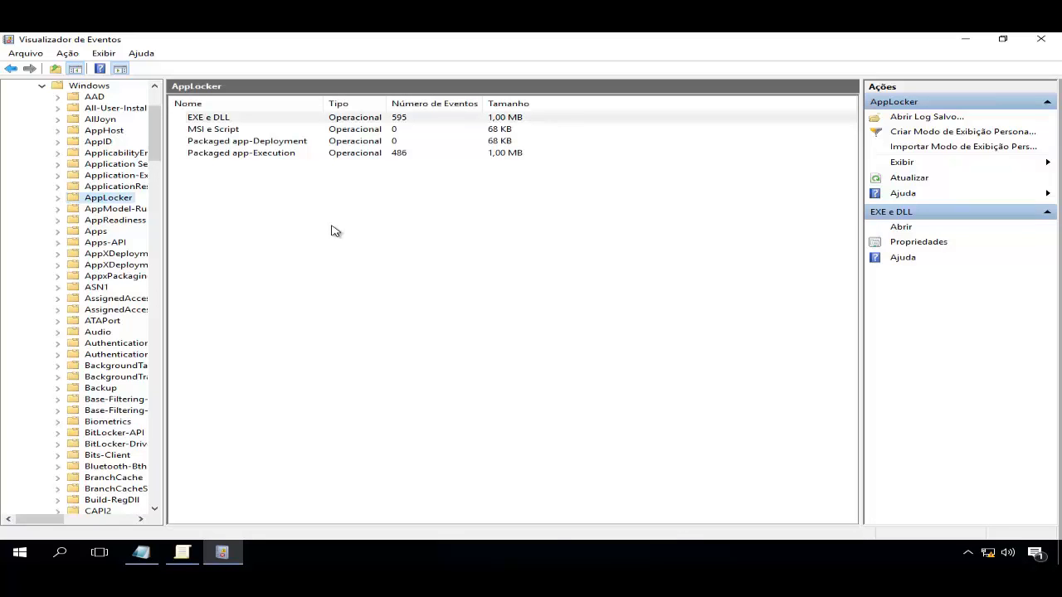
click(183, 553)
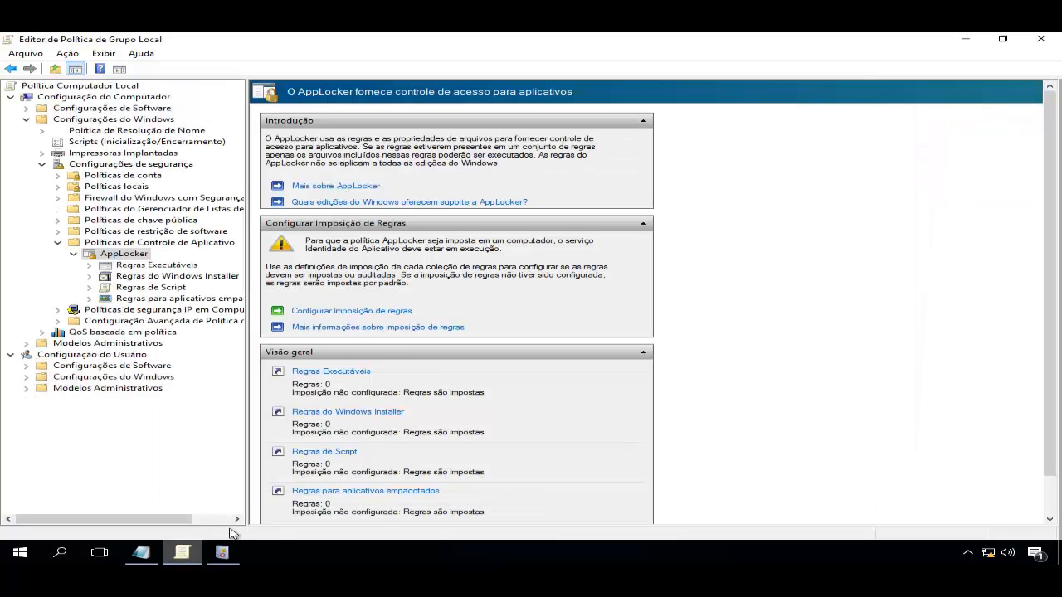
Cancel the AppLocker Properties dialog, leaving executable-rule enforcement unconfigured
click(344, 312)
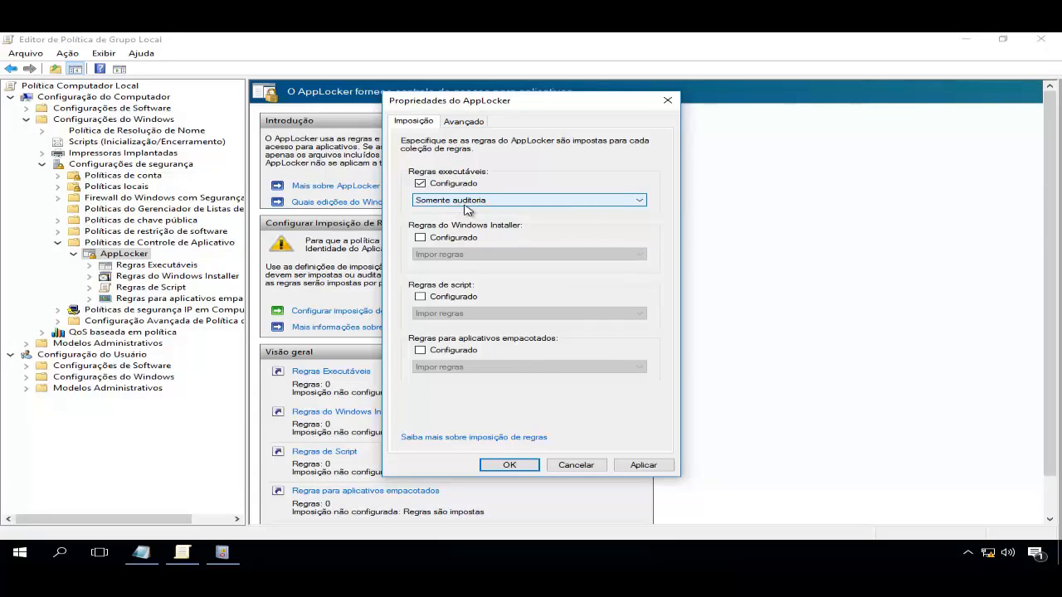
click(465, 204)
click(501, 215)
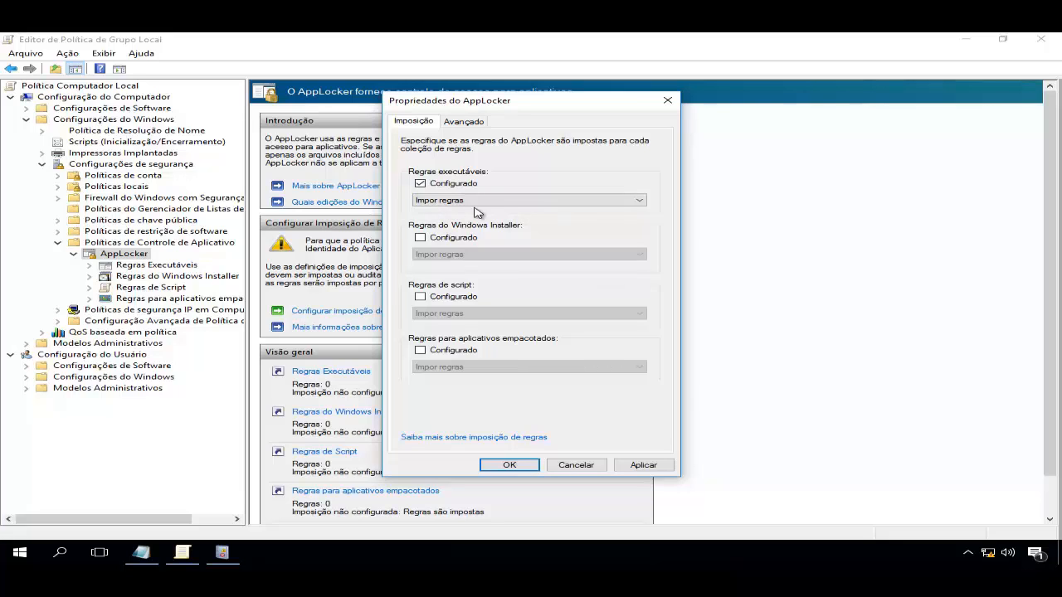
click(438, 188)
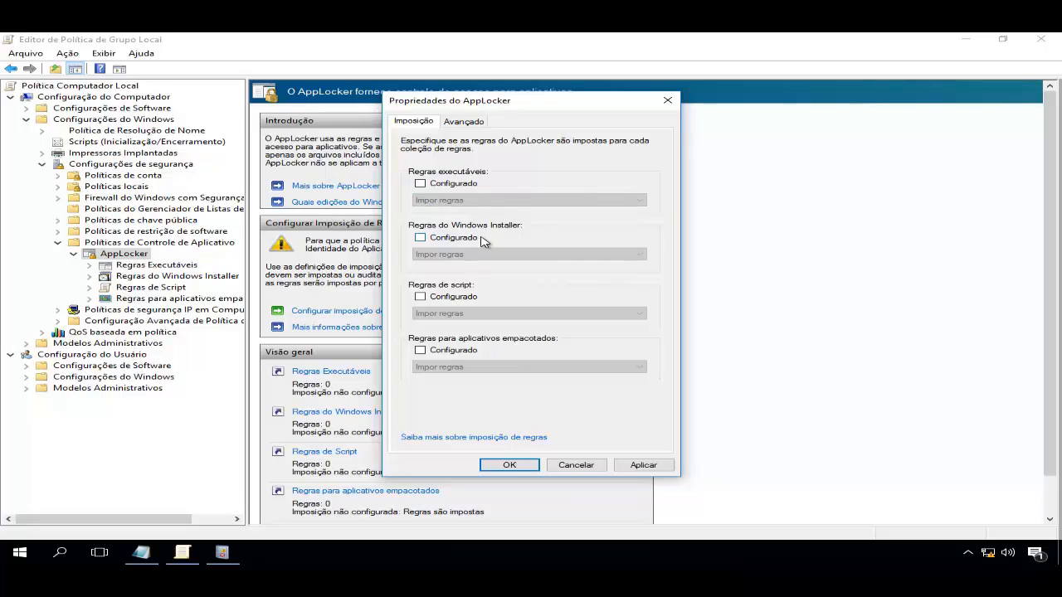
click(576, 464)
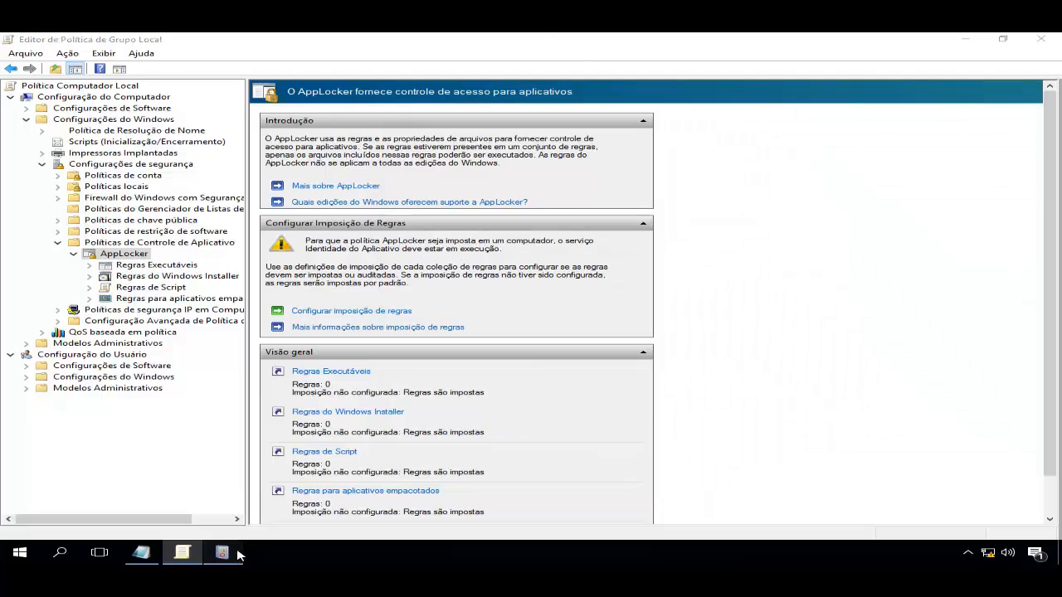
Close Event Viewer and return to the AppLocker overview in the Group Policy Editor
click(221, 553)
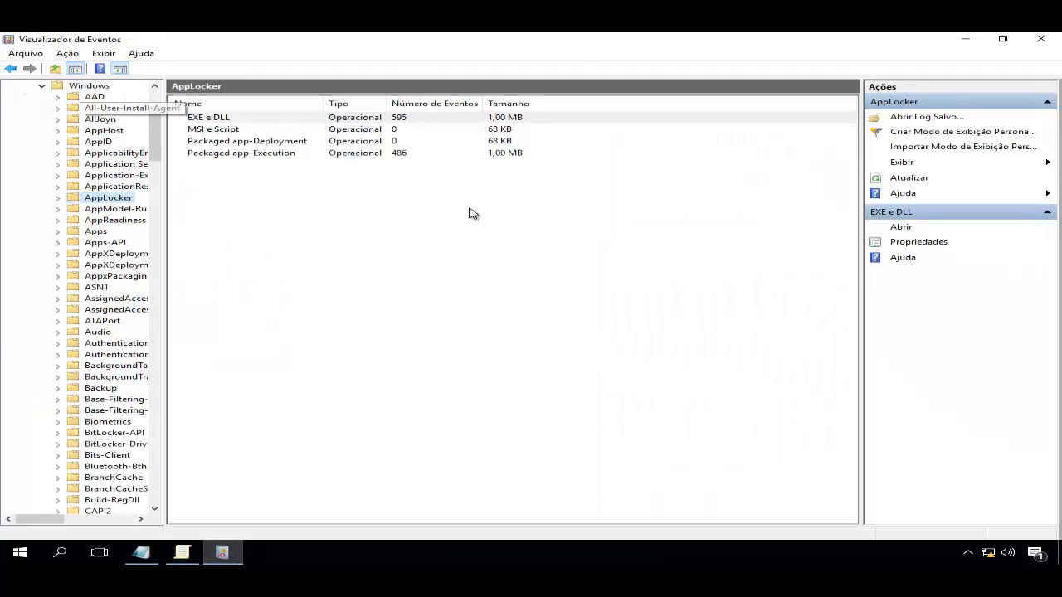
click(1042, 39)
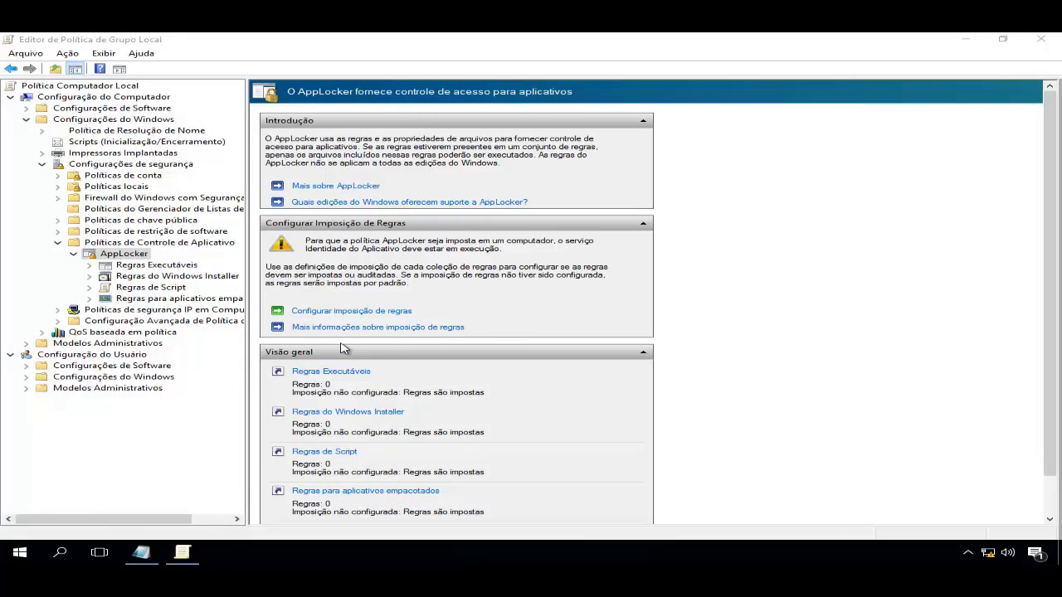
scroll(485, 361, down, 1)
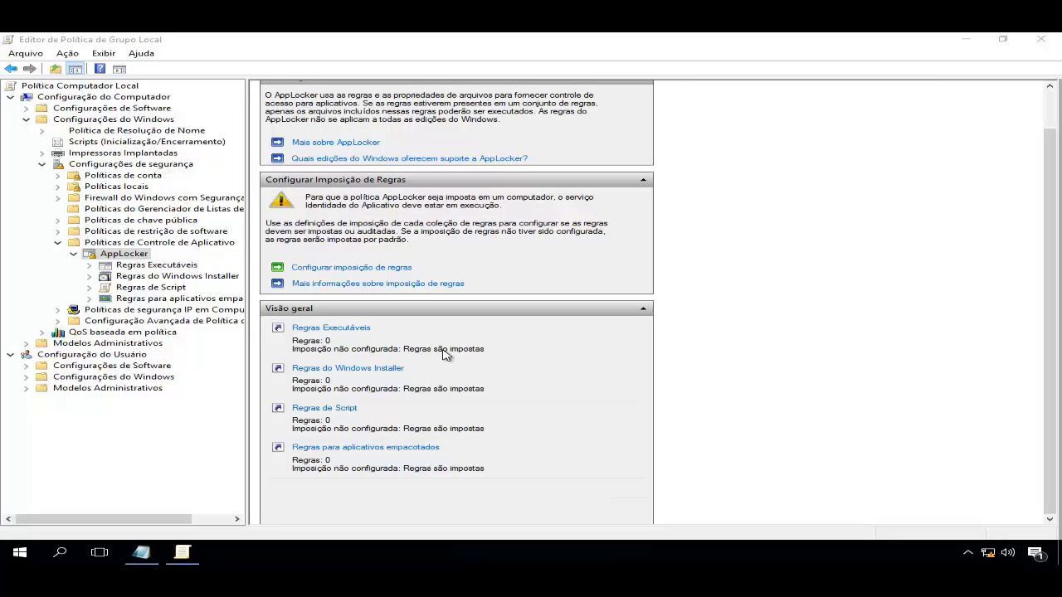
click(183, 551)
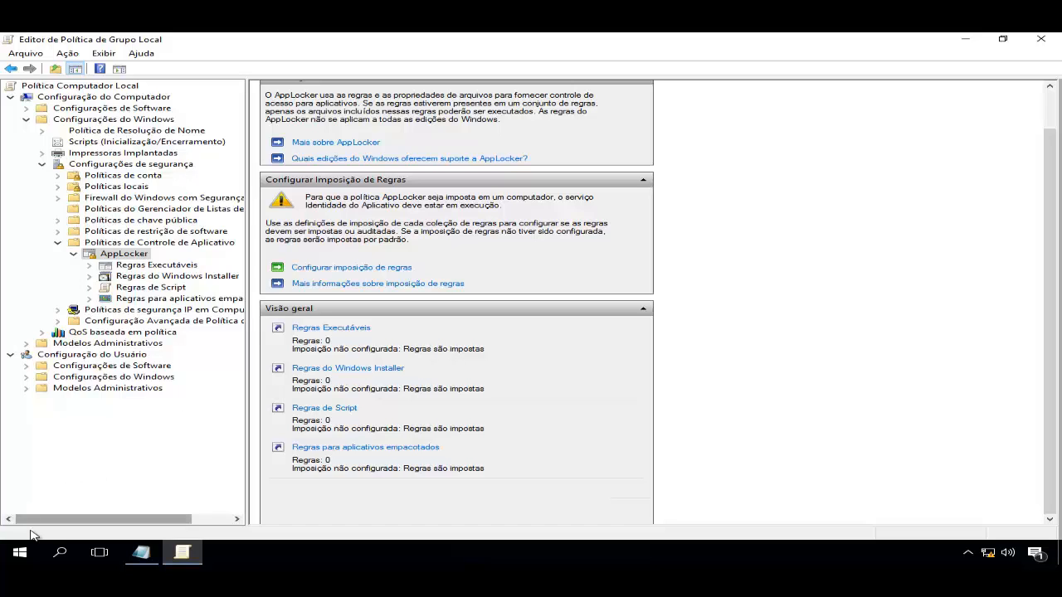
Launch the Services console with services.msc from the Run box
right_click(20, 554)
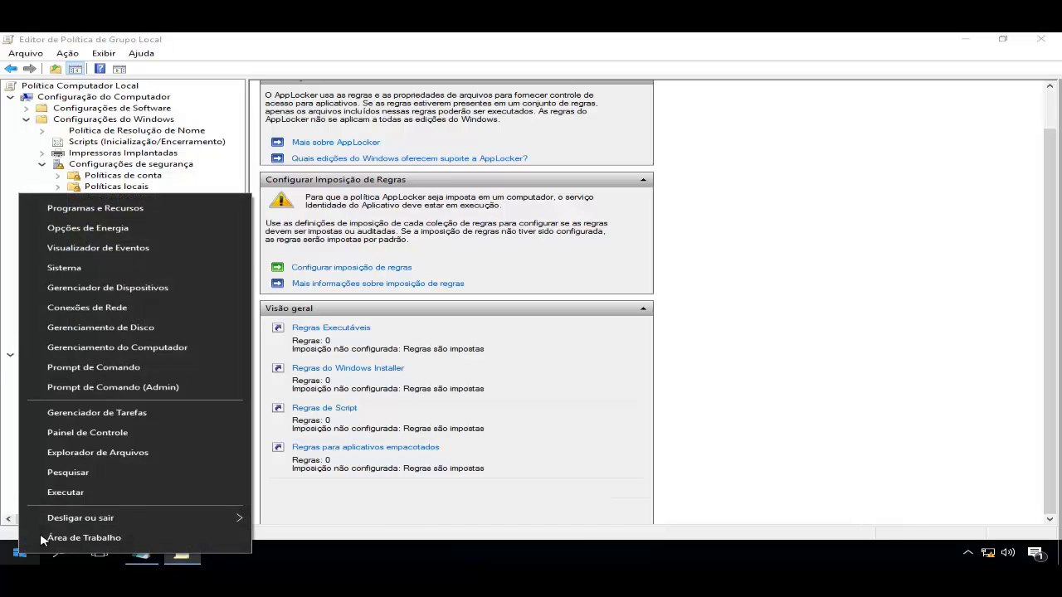
click(67, 492)
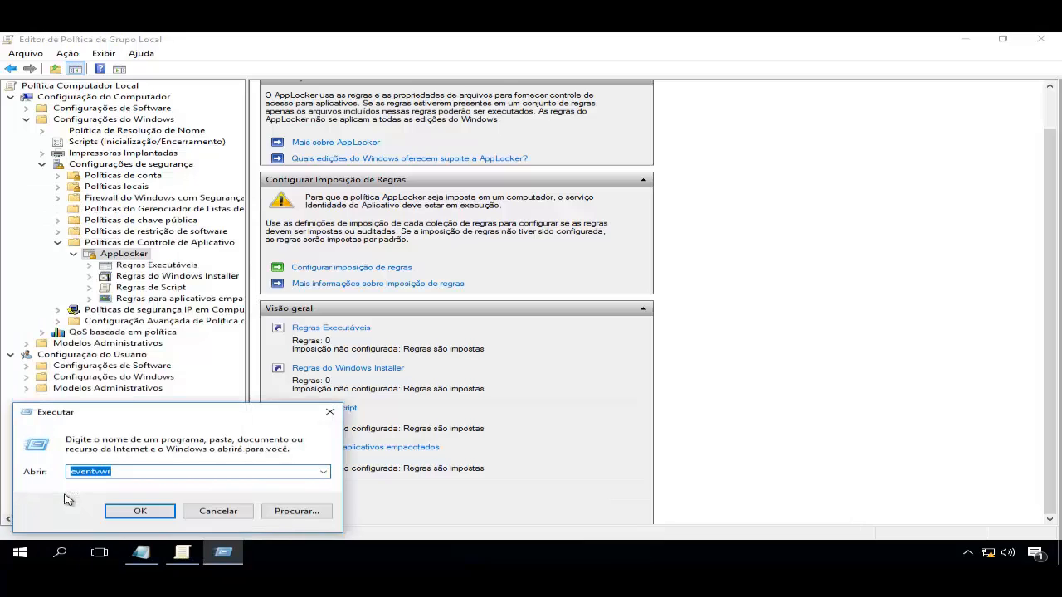
text(ser)
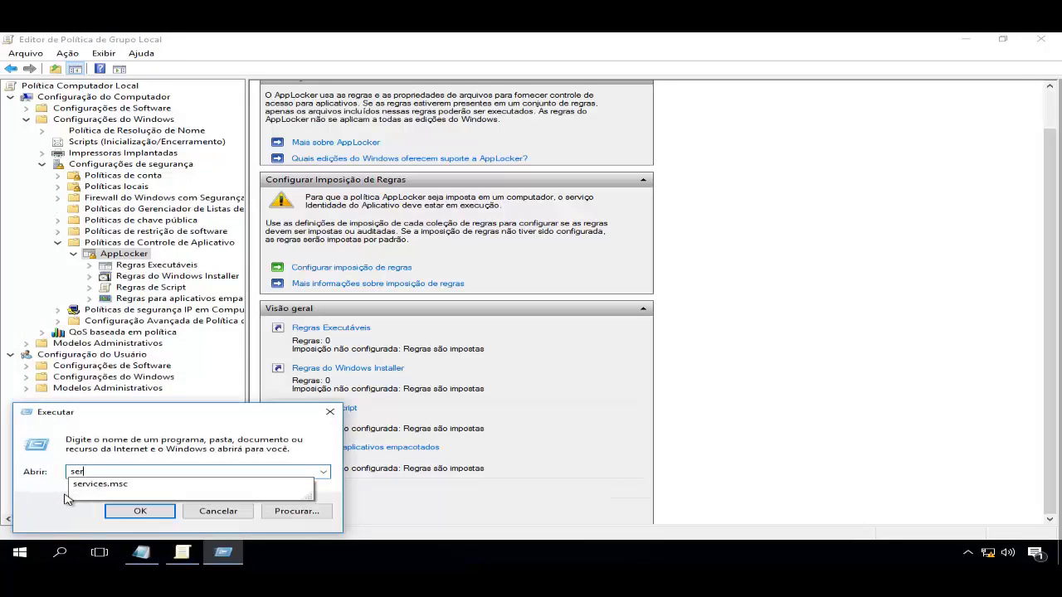
key(Down)
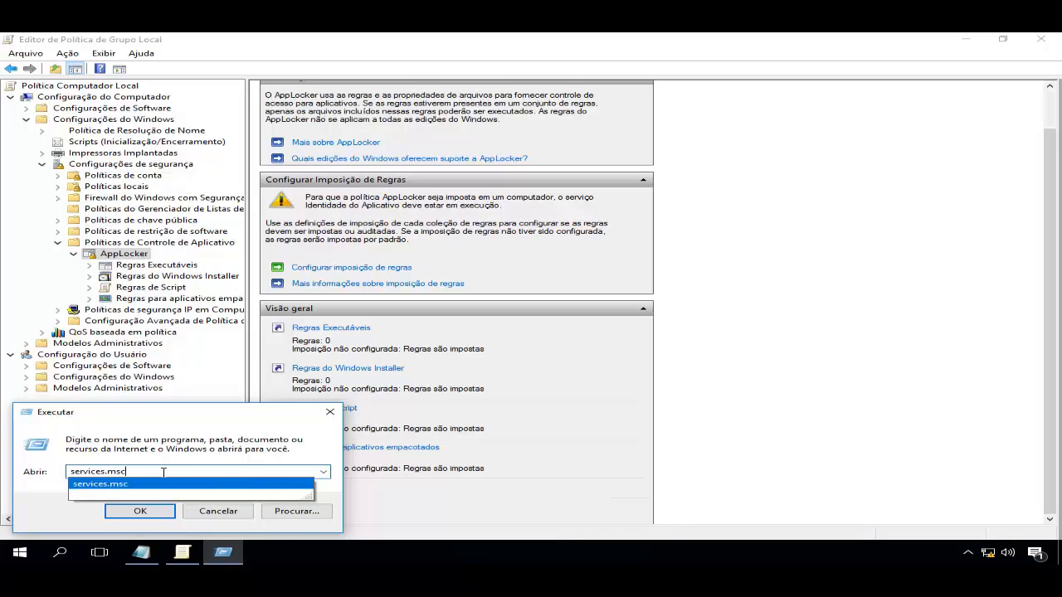
key(Return)
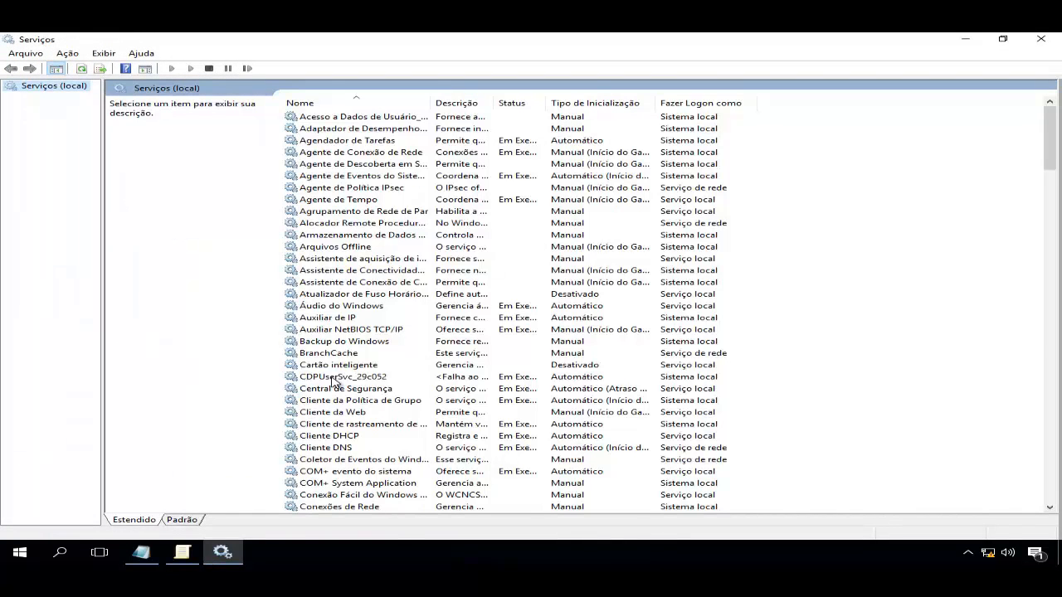
Start the Identidade do Aplicativo service from its properties and close the dialog
click(335, 400)
scroll(334, 390, down, 20)
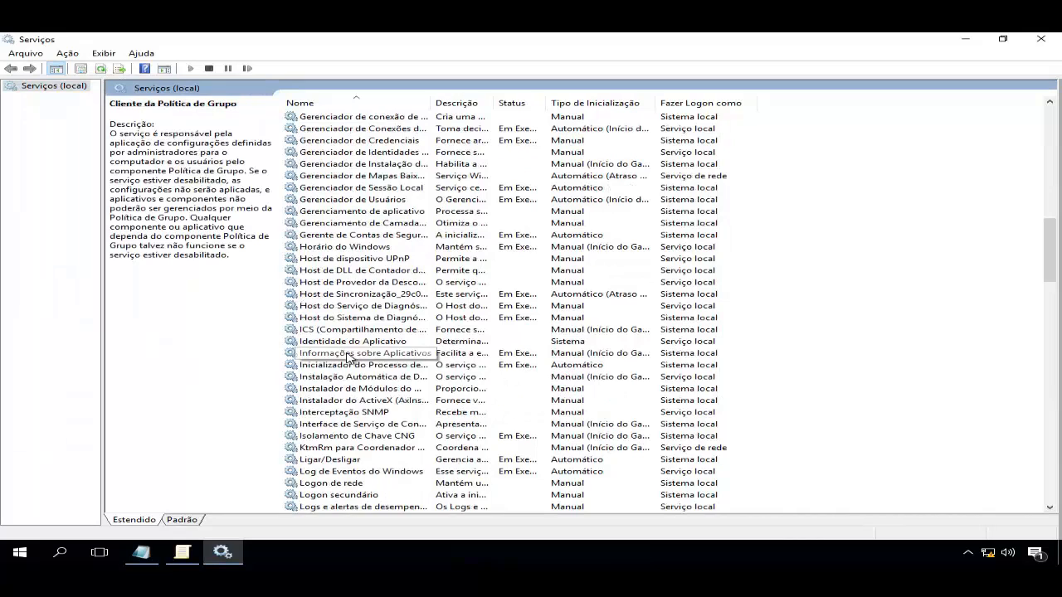
click(345, 342)
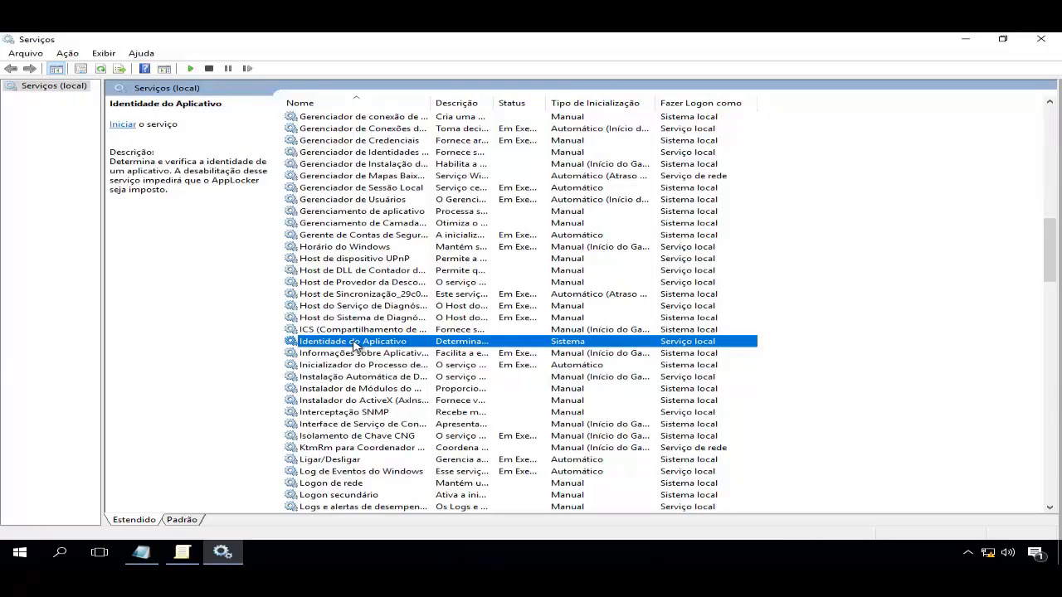
double_click(355, 343)
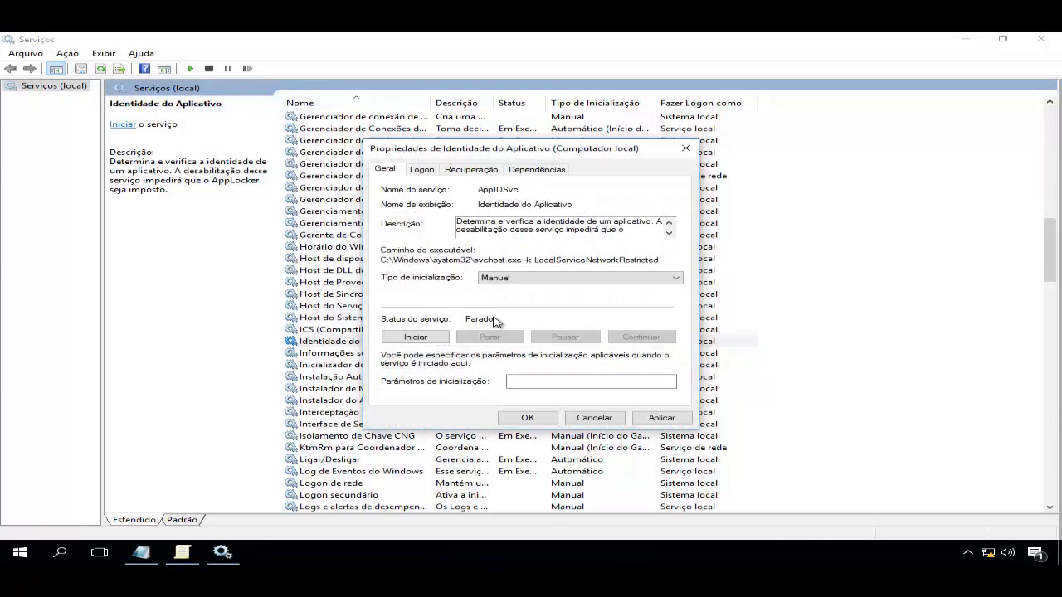
click(414, 342)
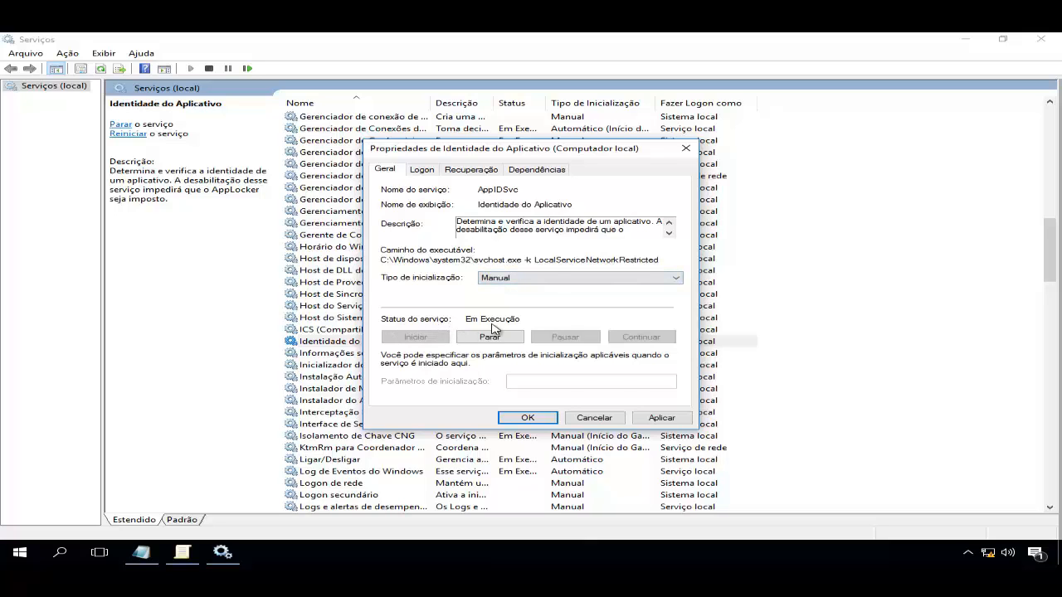
key(Escape)
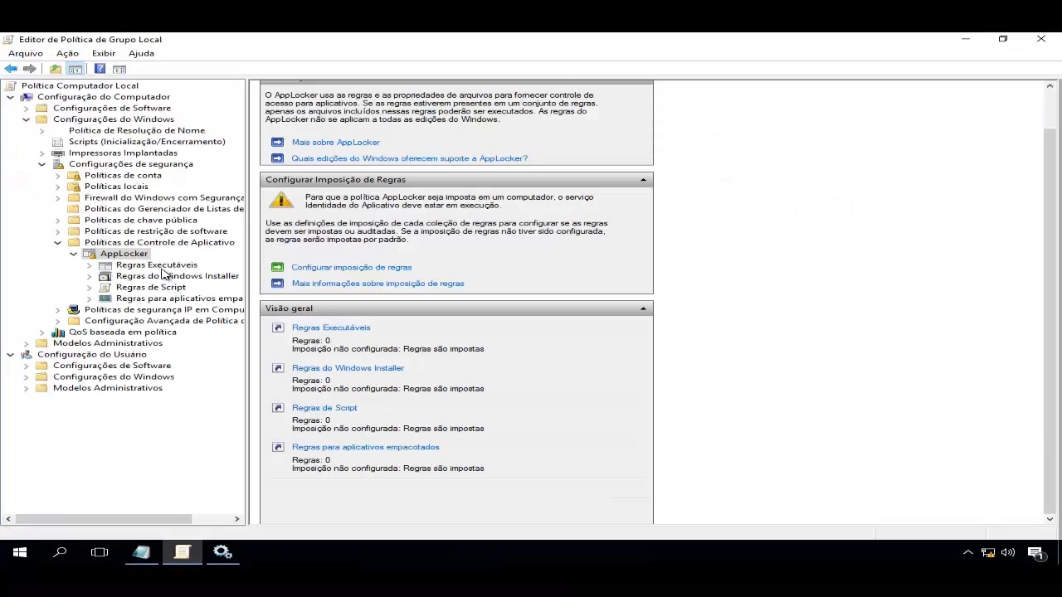
Create the default rules under Regras Executáveis
click(162, 266)
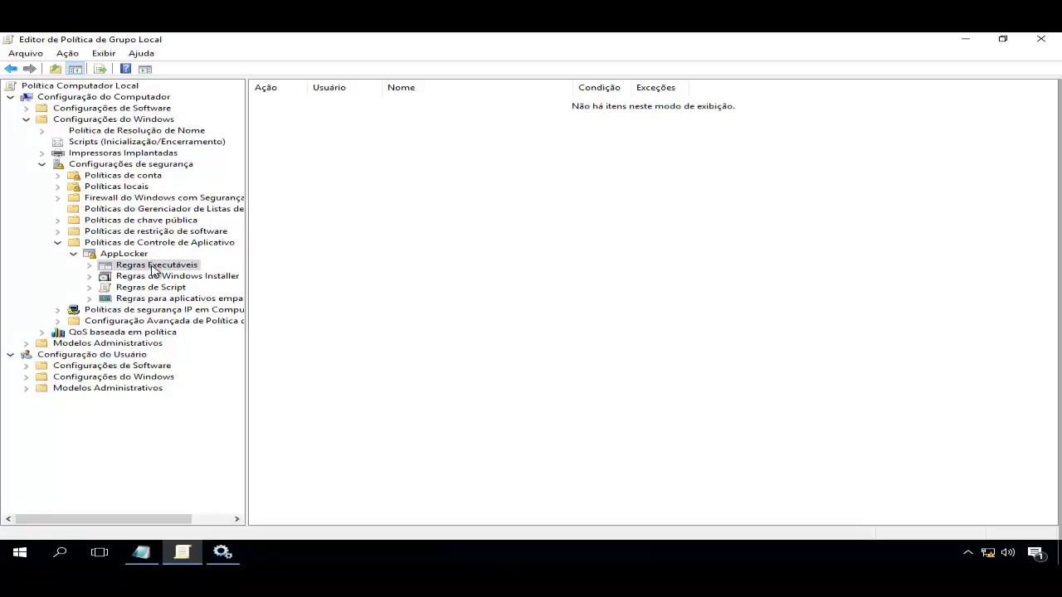
right_click(153, 271)
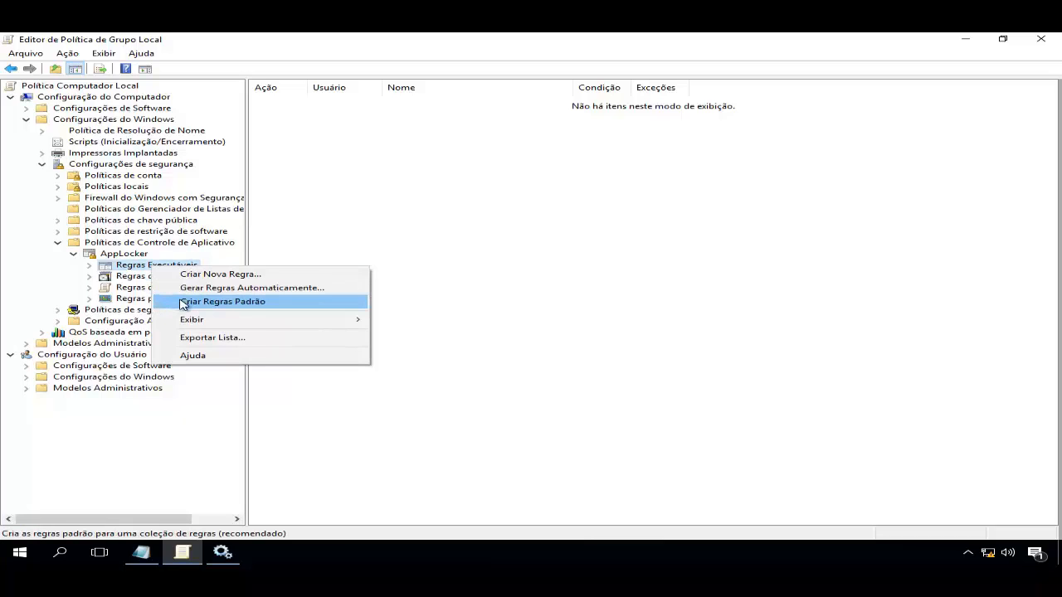
click(181, 304)
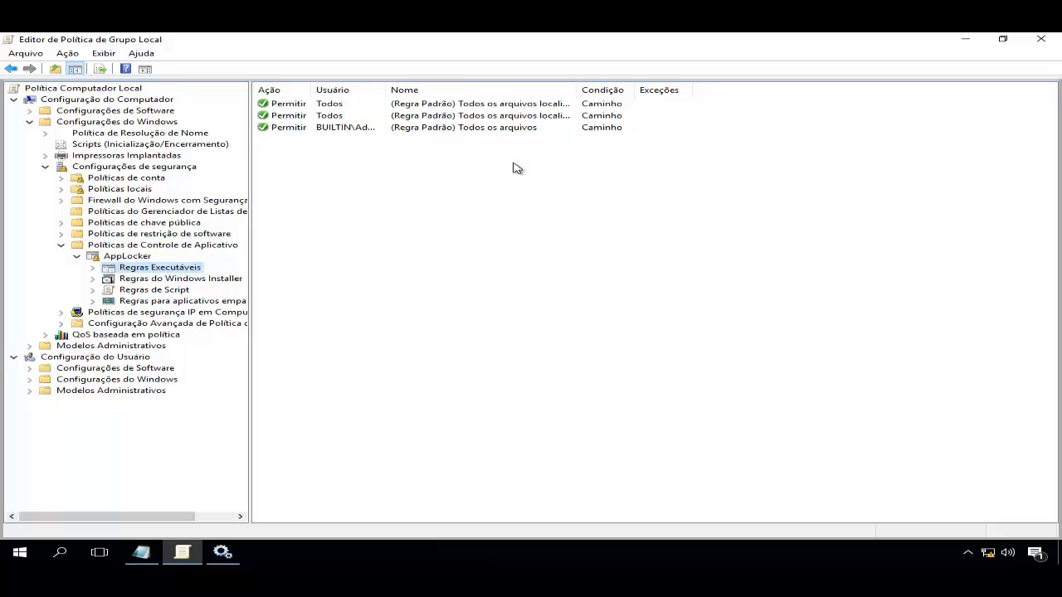
Widen the Usuário and Nome columns and review the Program Files, Windows folder and Administrators rules
drag(386, 89, 484, 87)
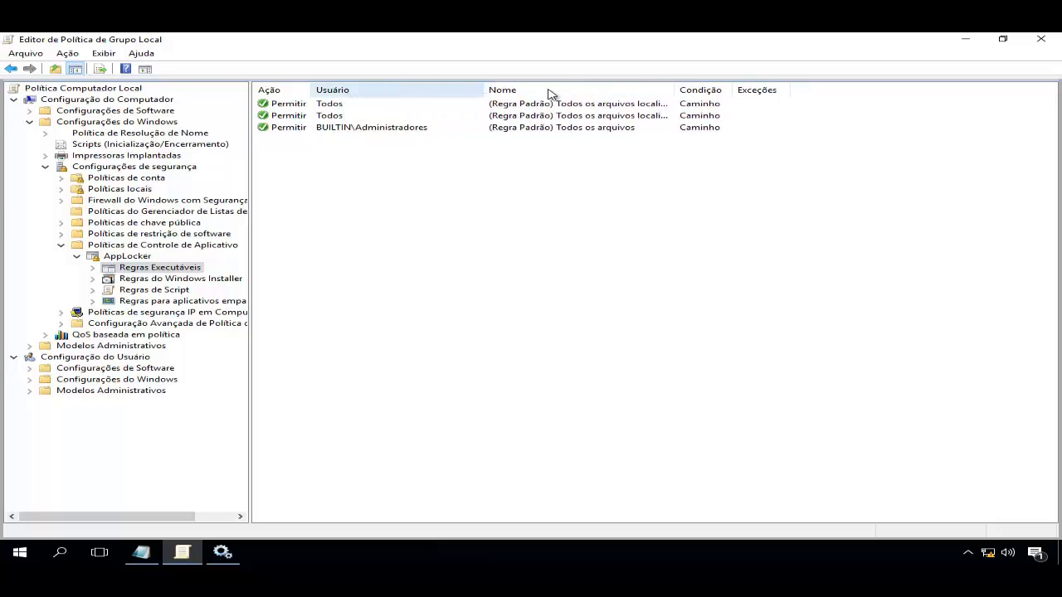
drag(678, 88, 853, 87)
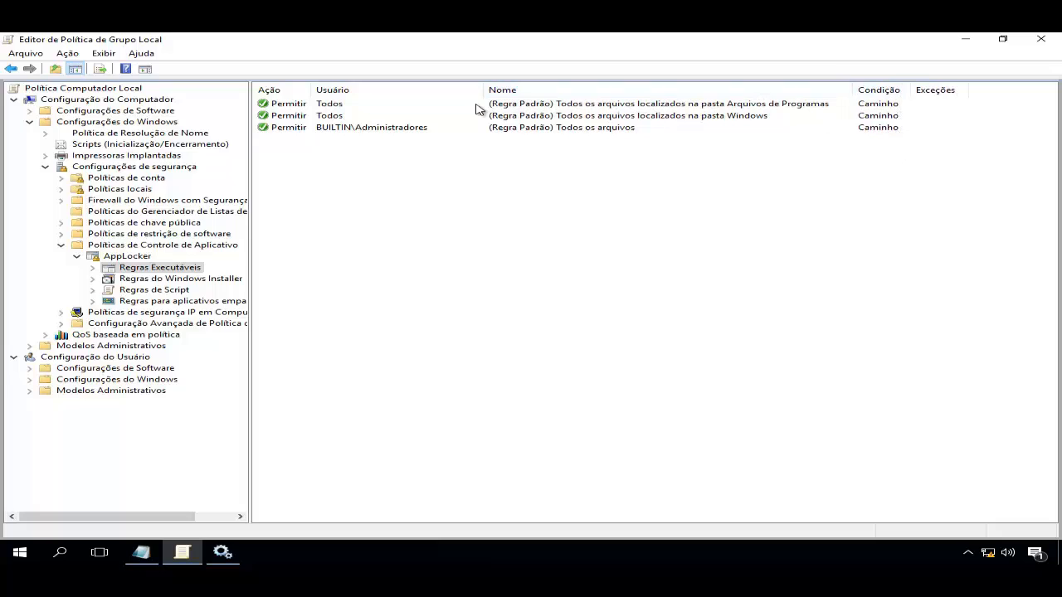
click(349, 105)
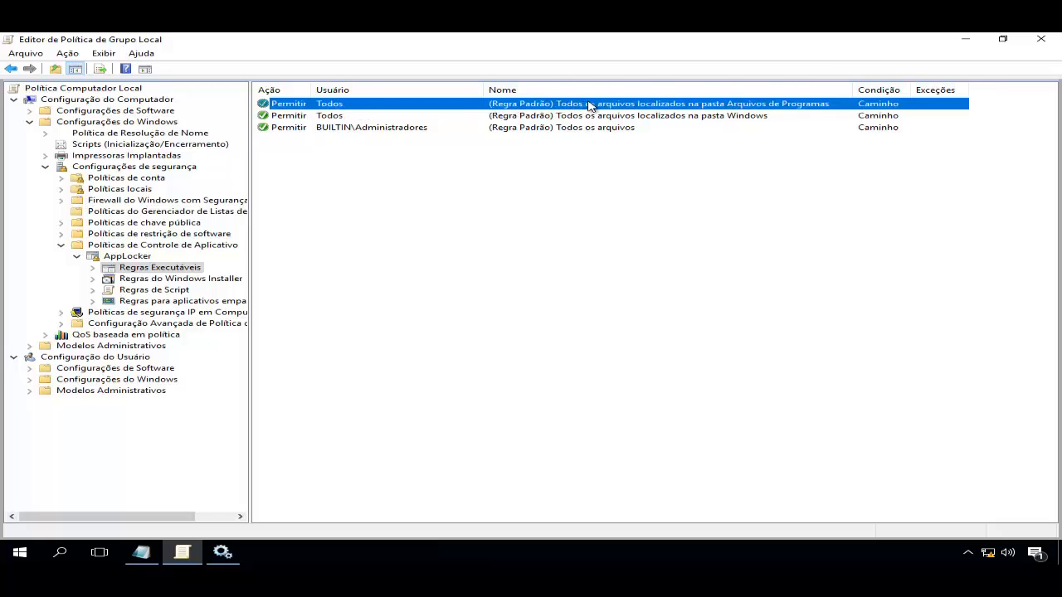
click(744, 117)
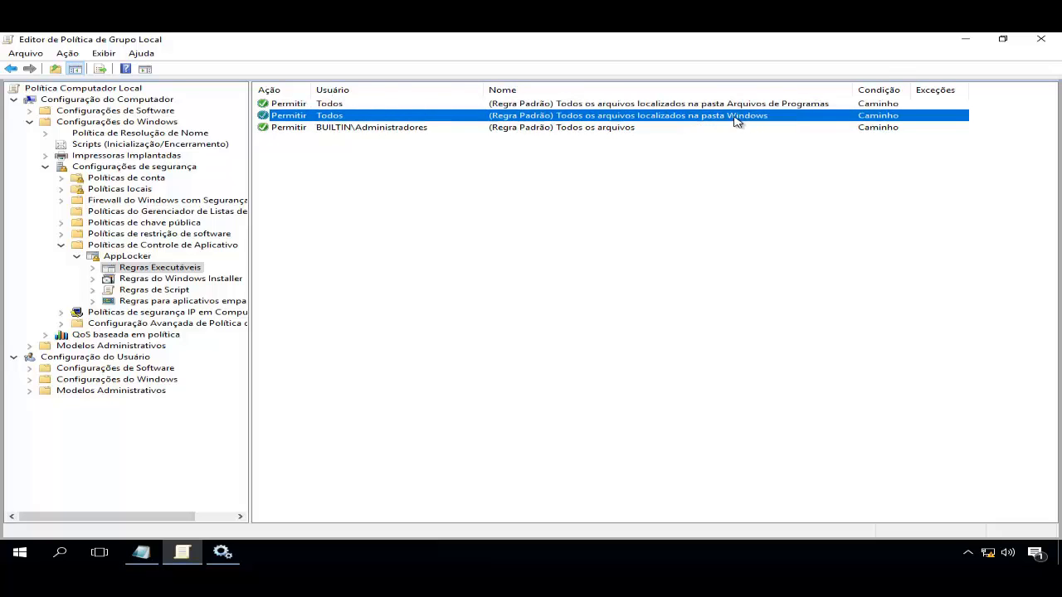
click(396, 130)
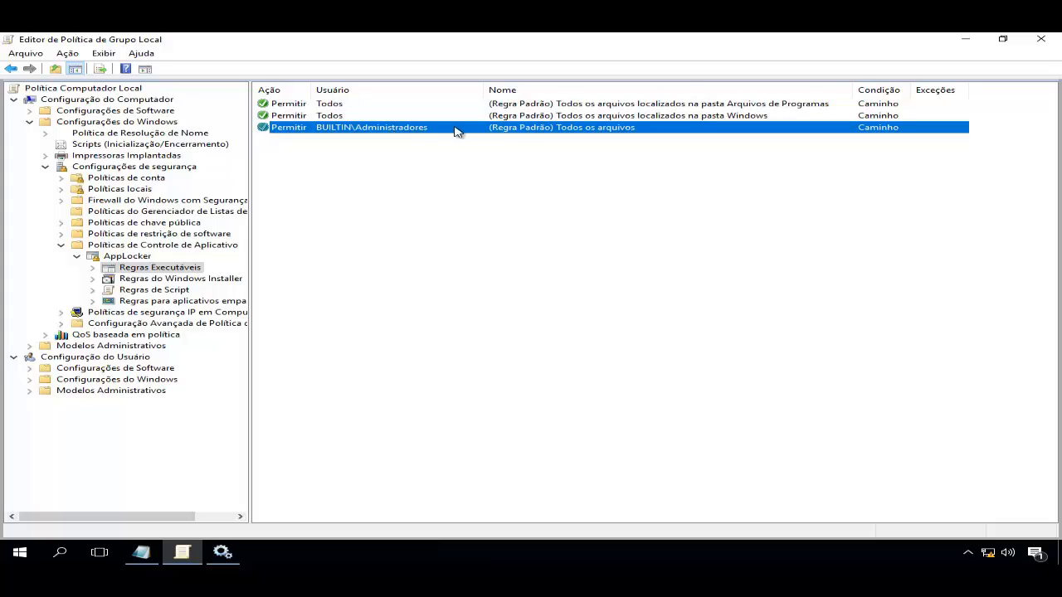
click(585, 117)
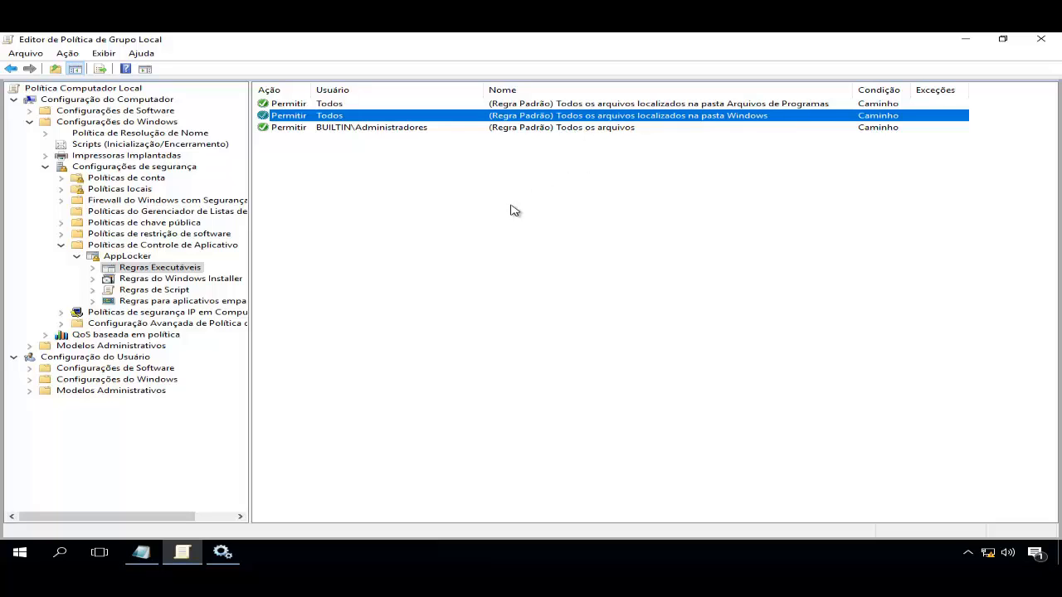
Start a new executable rule and set its action to Negar
right_click(422, 185)
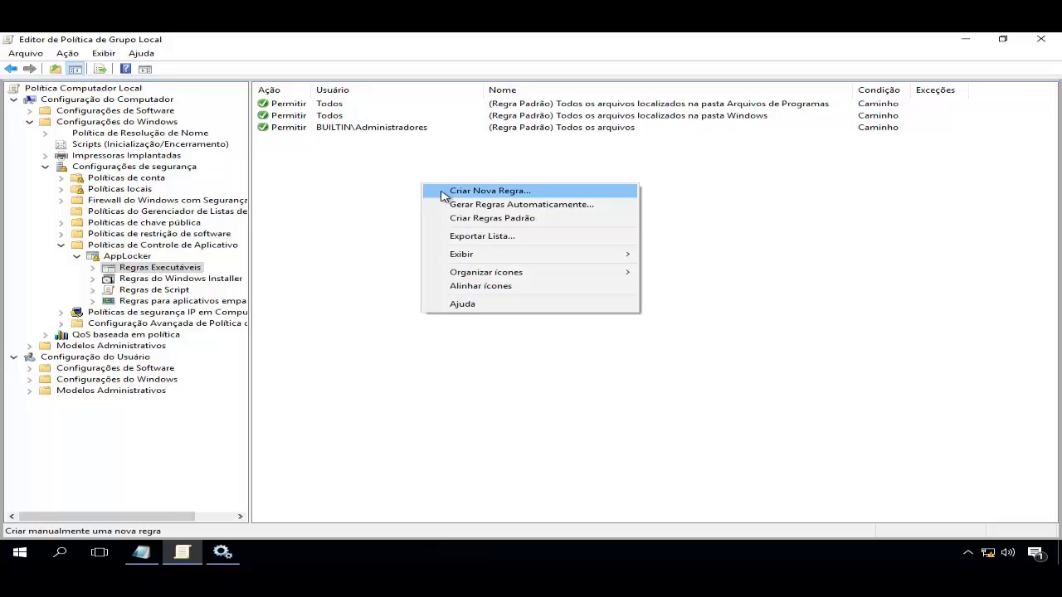
click(443, 192)
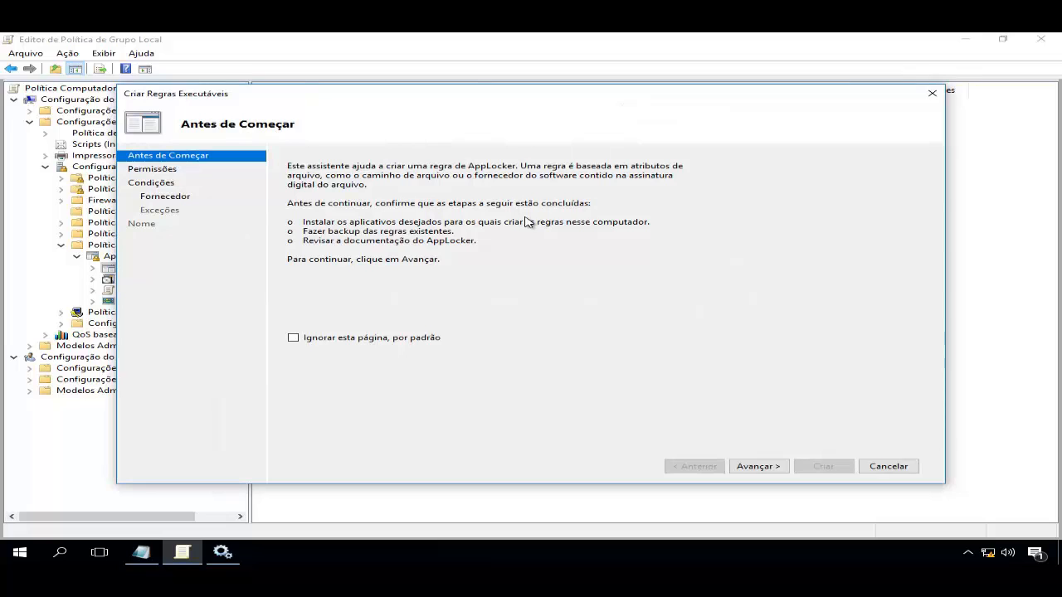
click(764, 469)
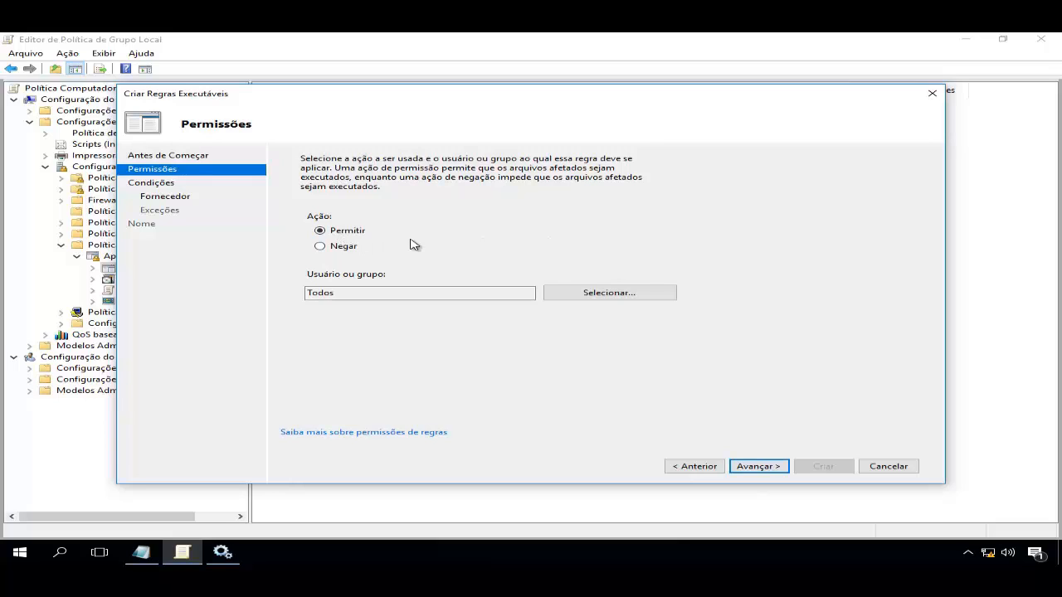
click(350, 247)
Assign the rule to the restricted local user account after verifying its name
click(592, 299)
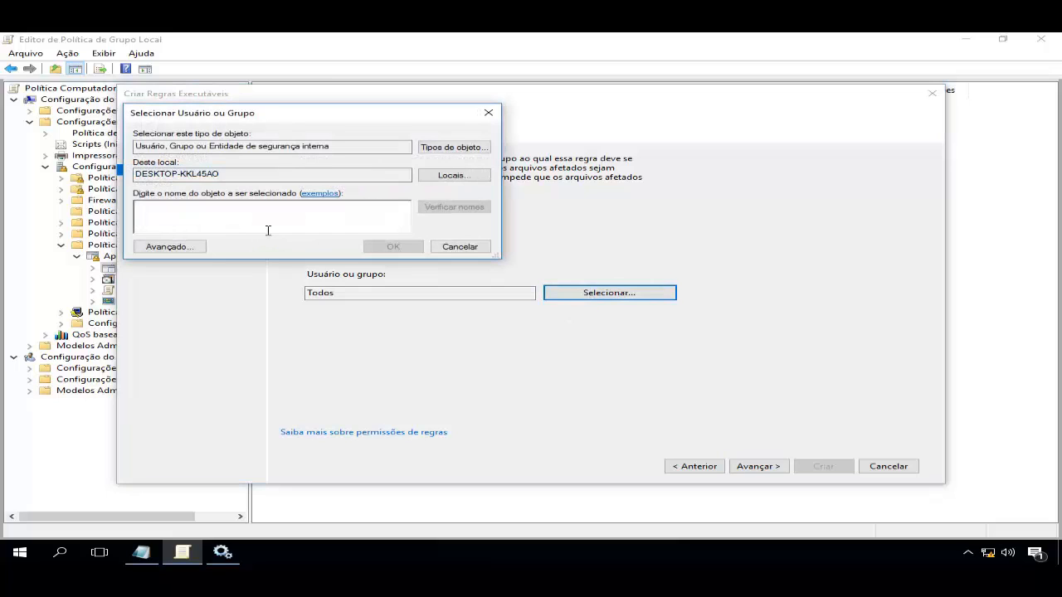
text(ana)
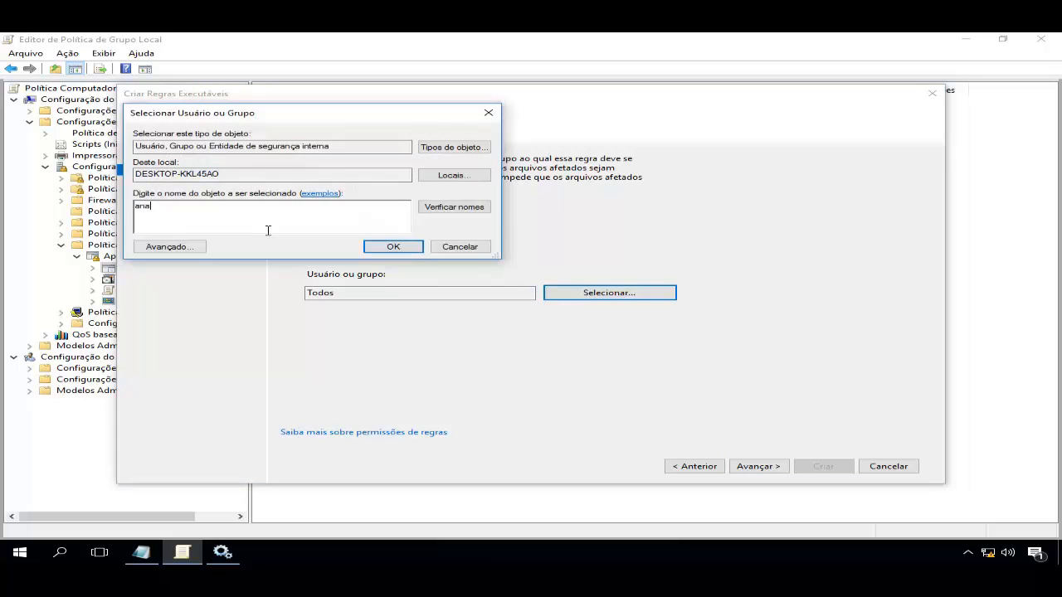
click(461, 209)
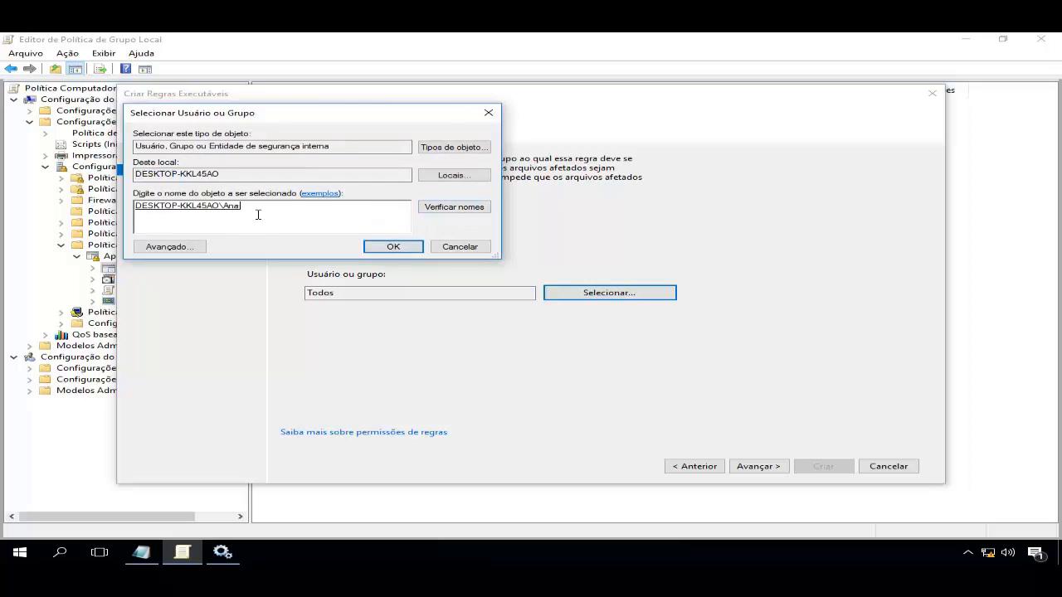
click(402, 247)
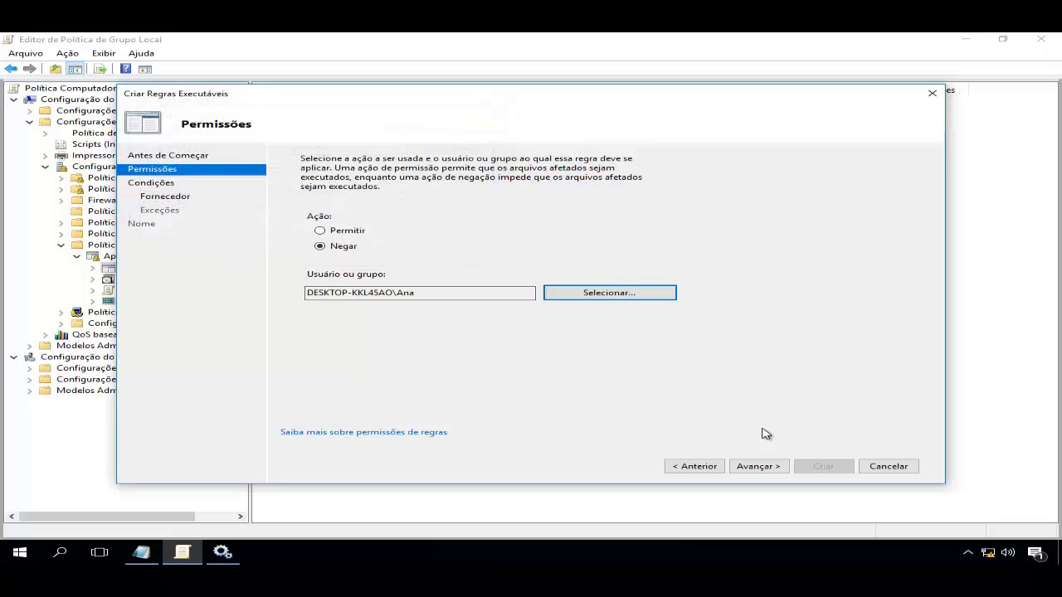
Base the deny rule on Hash do arquivo and browse for the file
click(760, 467)
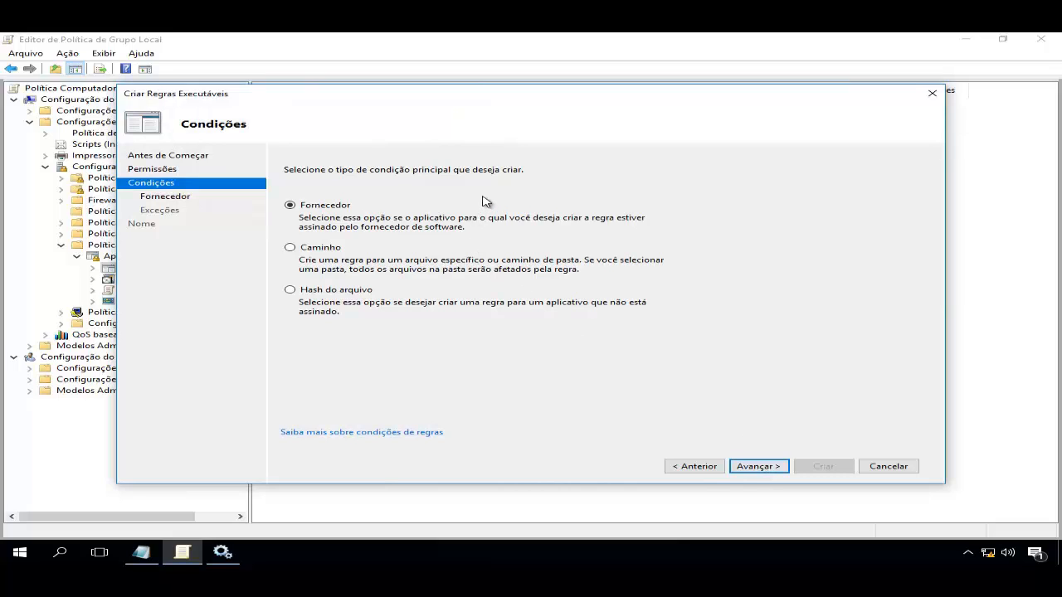
click(317, 295)
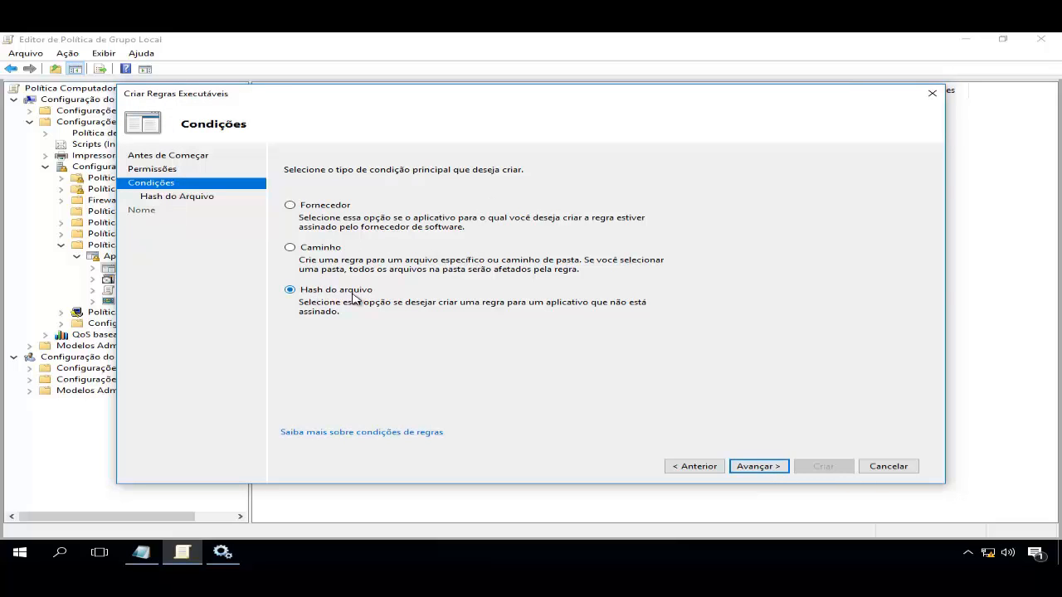
click(758, 467)
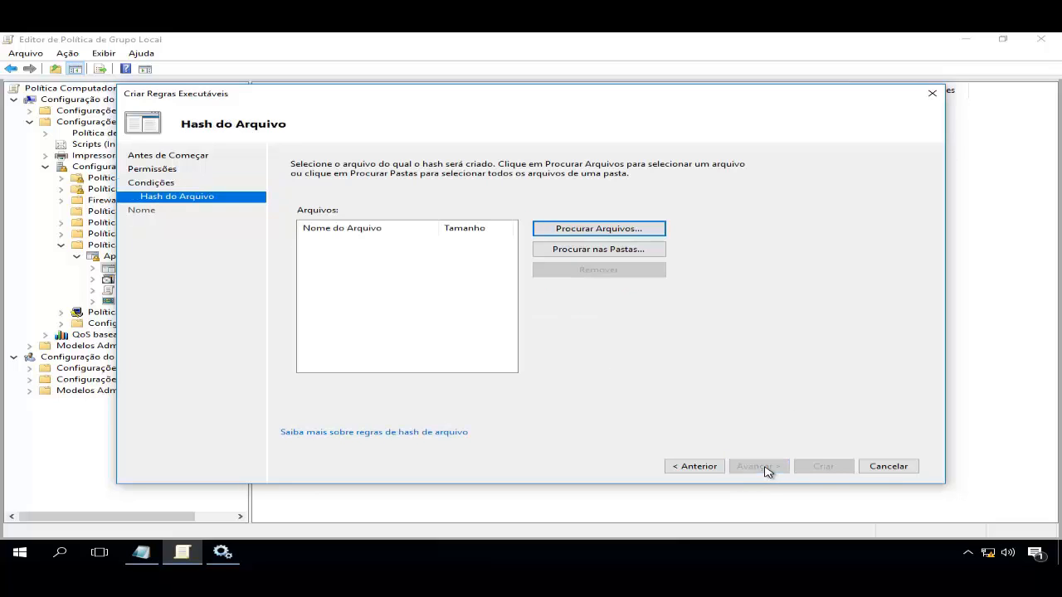
click(612, 234)
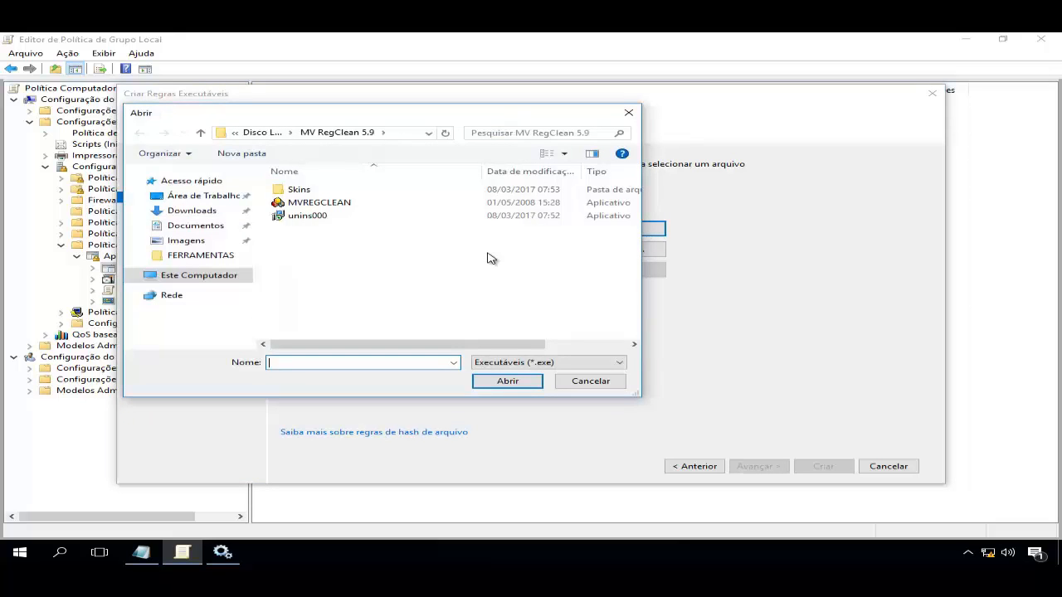
Pick C:\Windows\System32\calc.exe as the hashed file and create the calc.exe rule
click(211, 280)
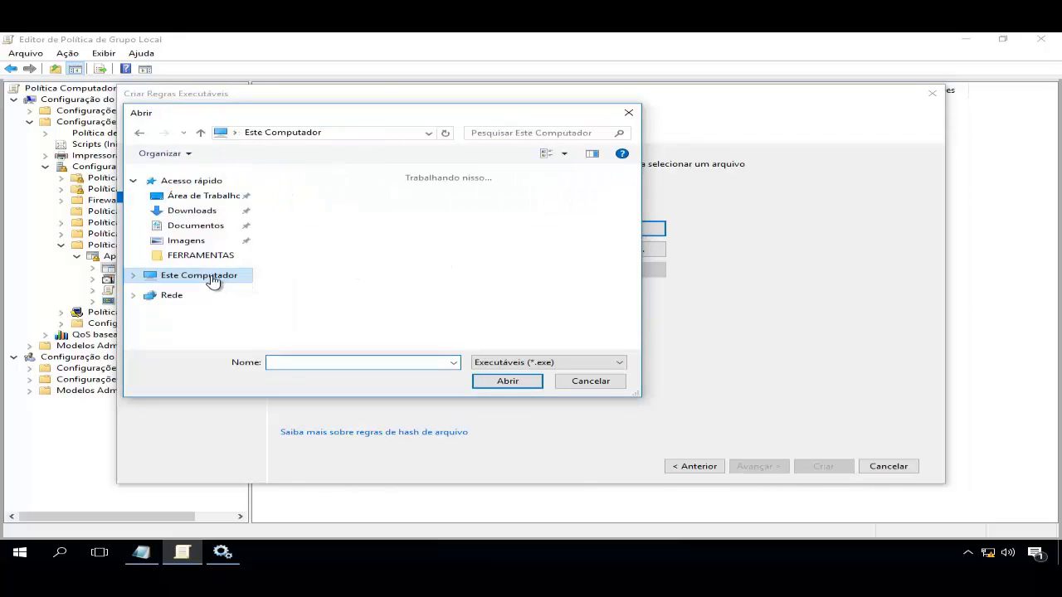
drag(638, 300, 638, 320)
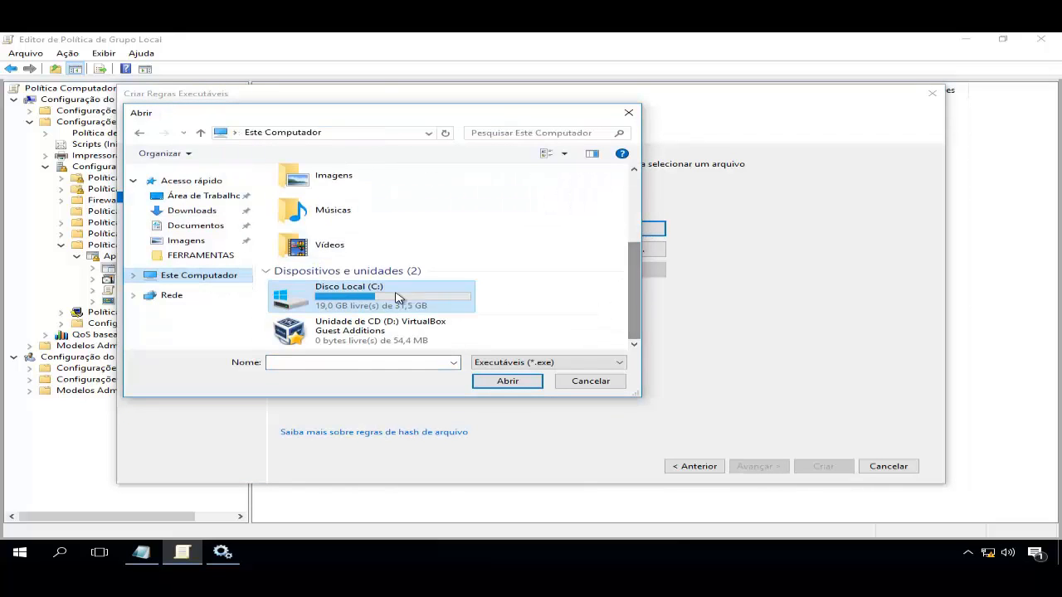
double_click(396, 298)
double_click(396, 295)
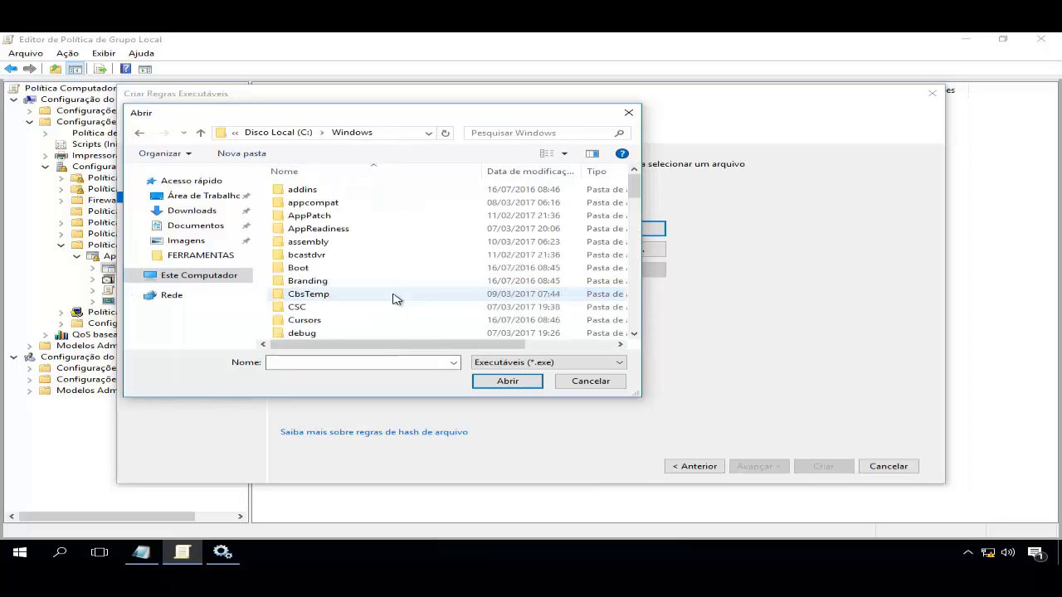
click(394, 299)
key(s)
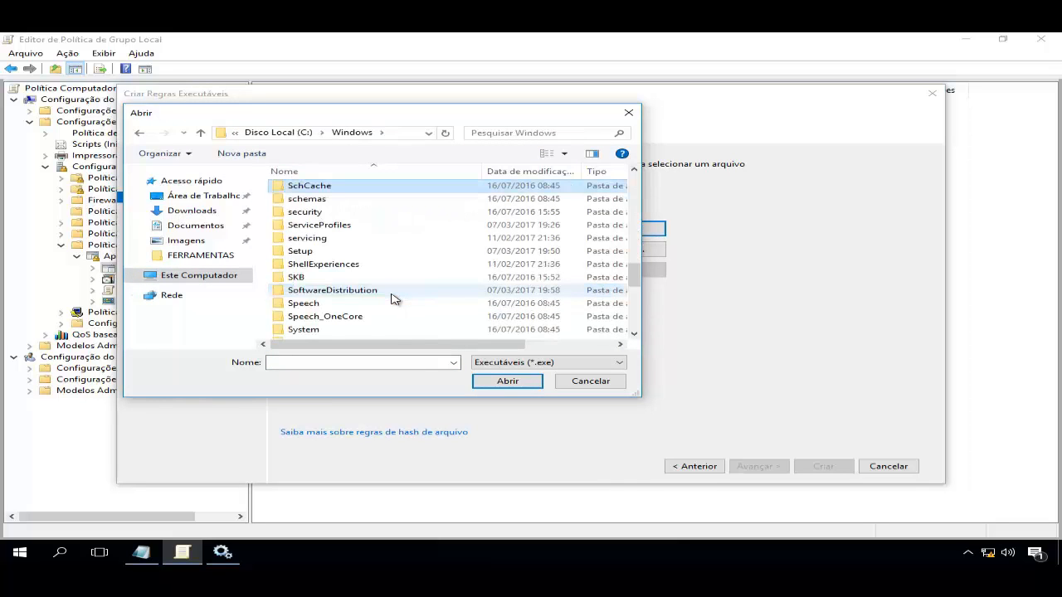
key(s)
key(y)
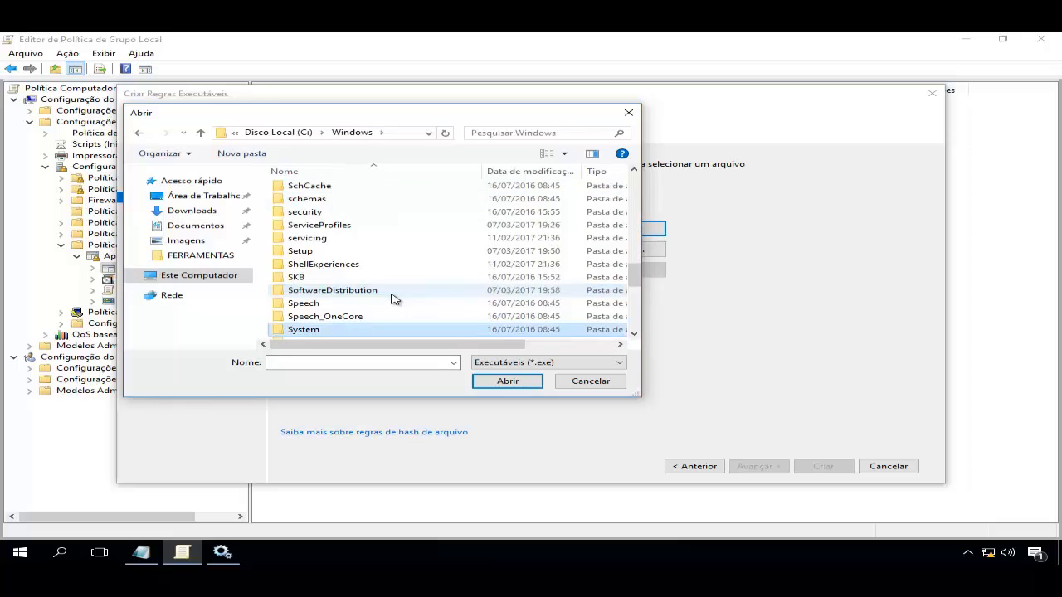
scroll(393, 298, down, 1)
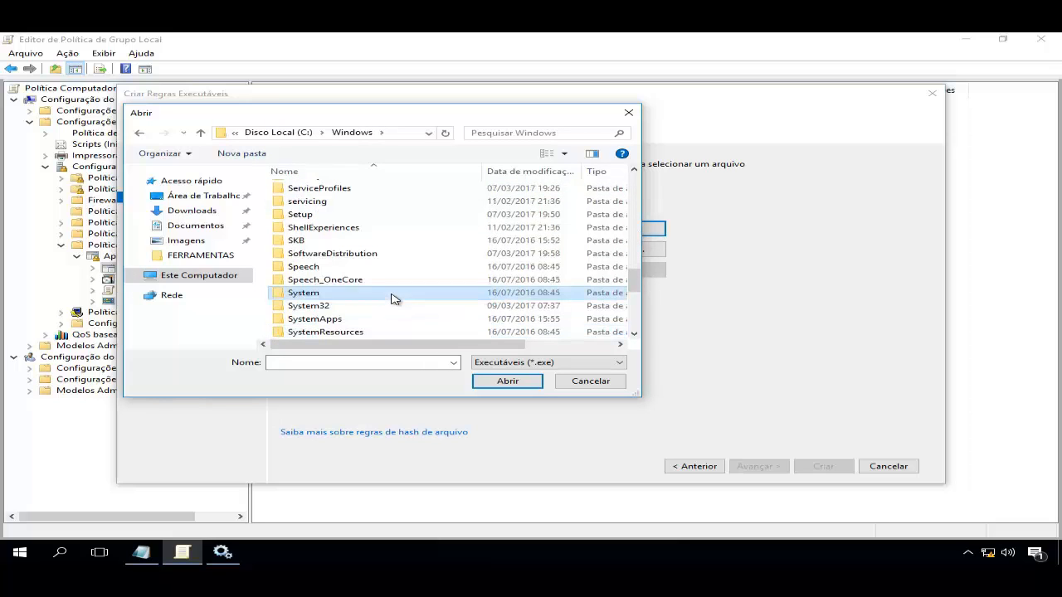
double_click(346, 308)
click(346, 309)
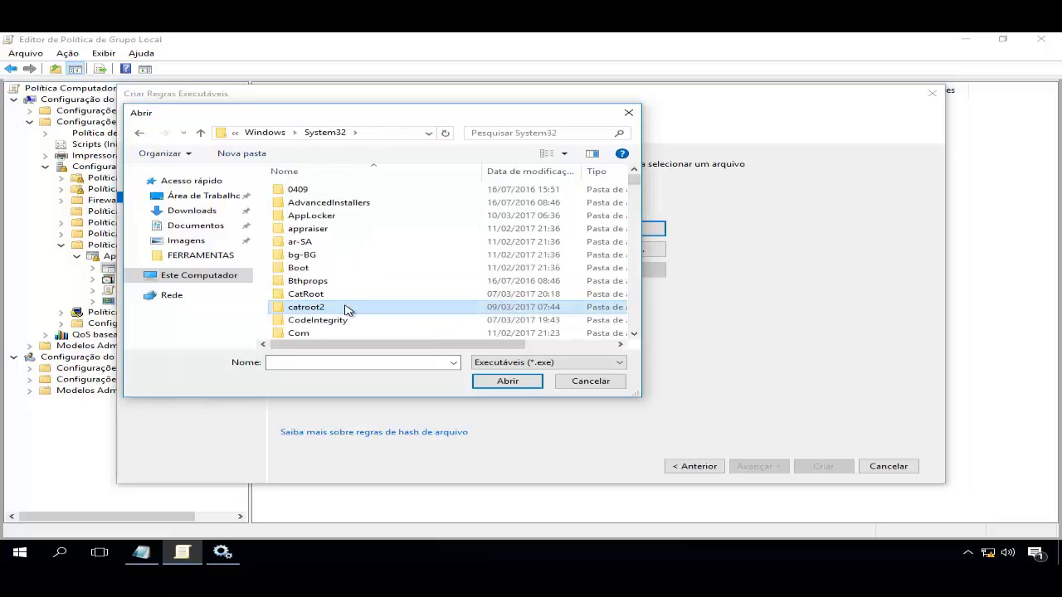
text(calc)
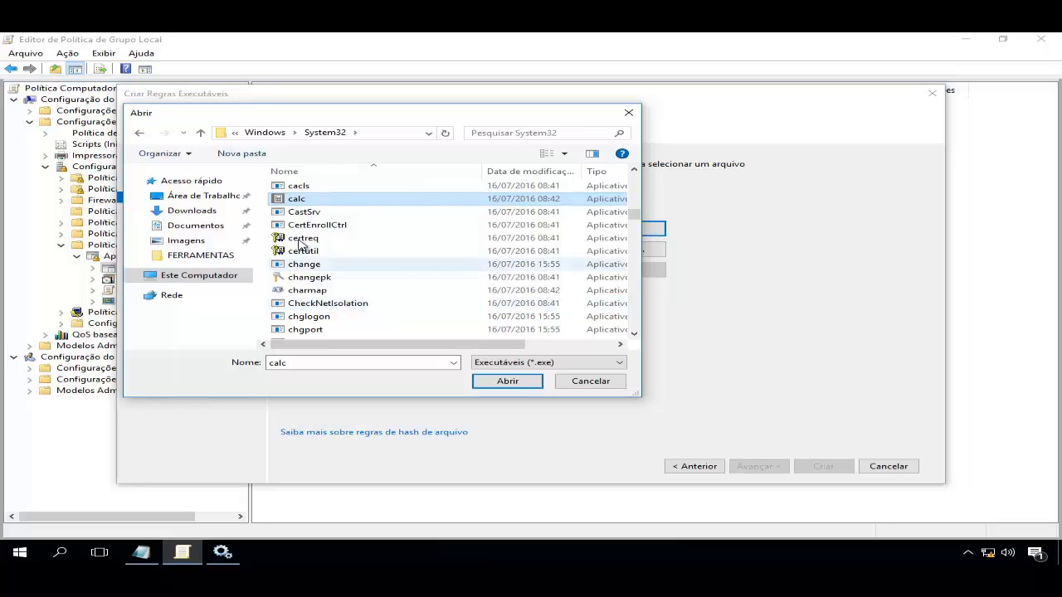
double_click(313, 199)
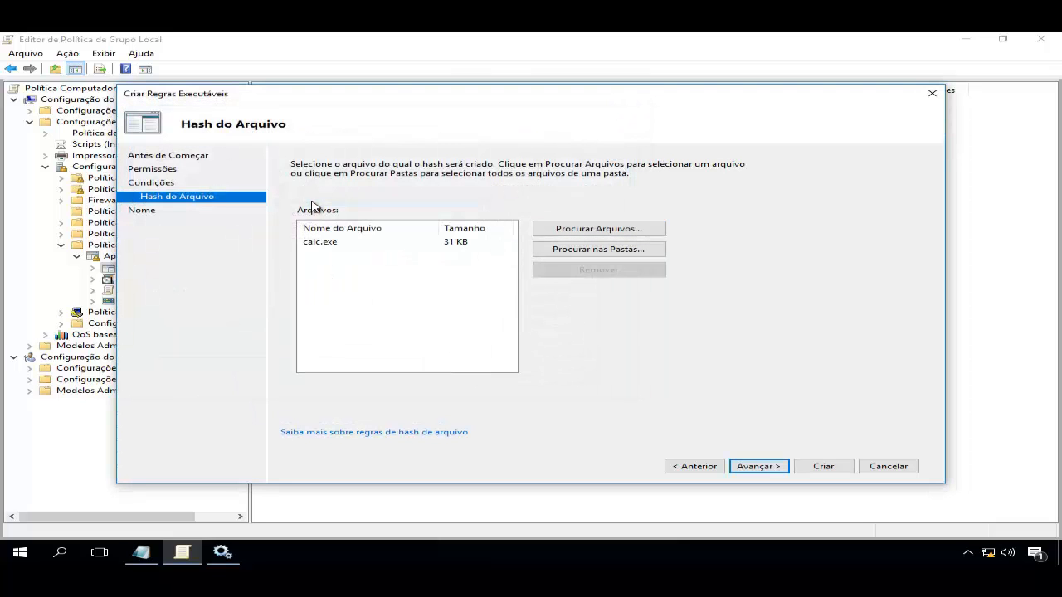
click(758, 466)
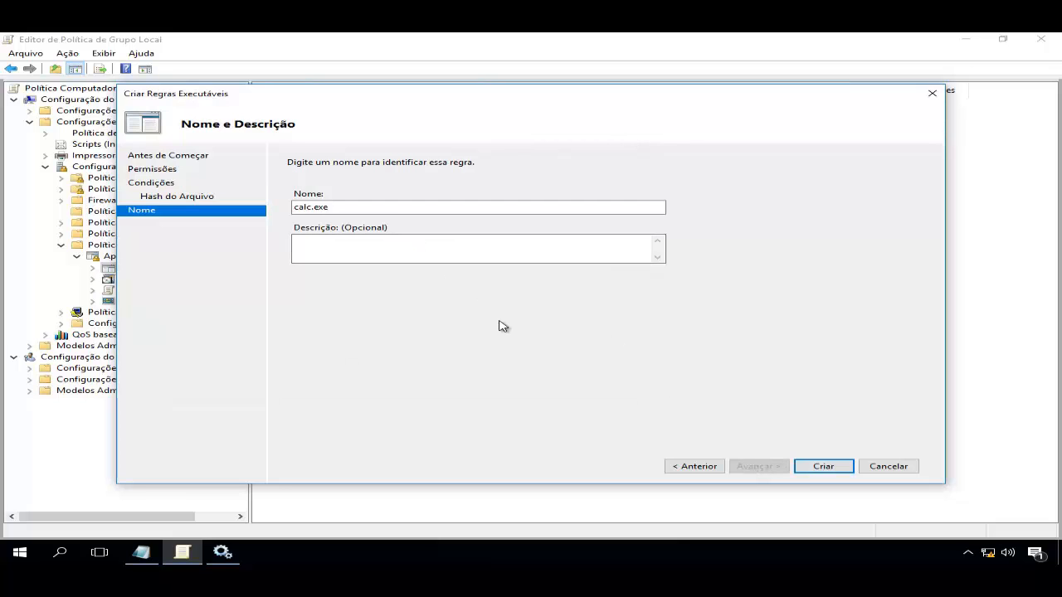
click(826, 468)
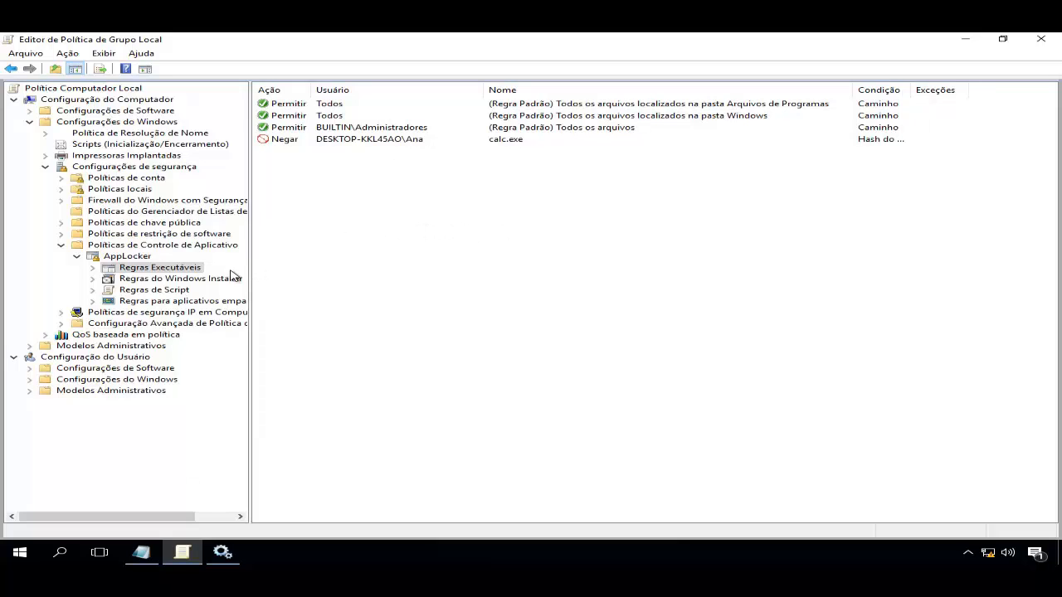
Create the default packaged-app rule allowing Everyone all signed packaged apps, widening the Nome column
click(180, 303)
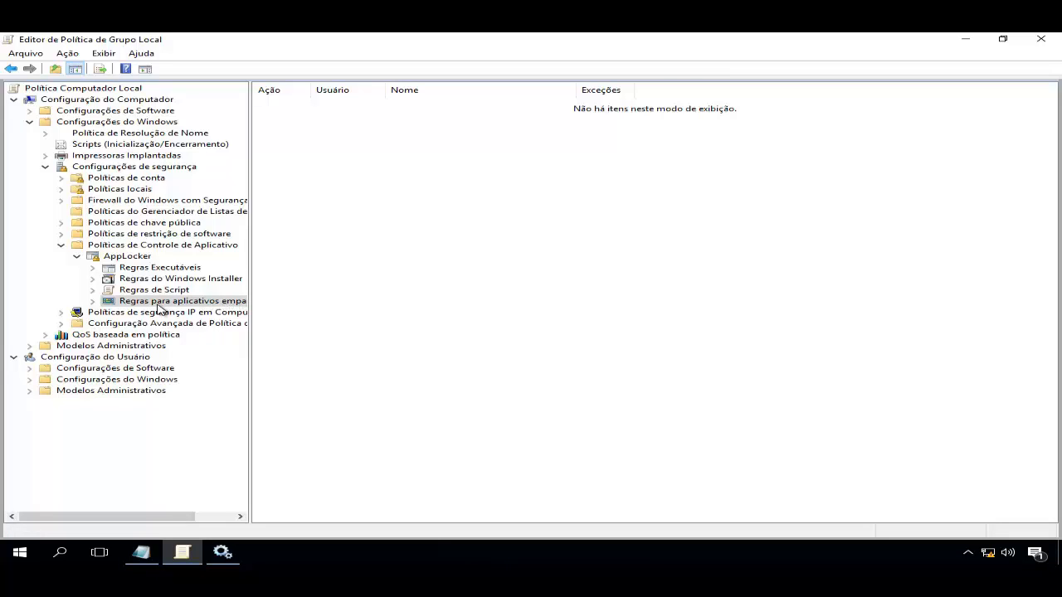
right_click(184, 307)
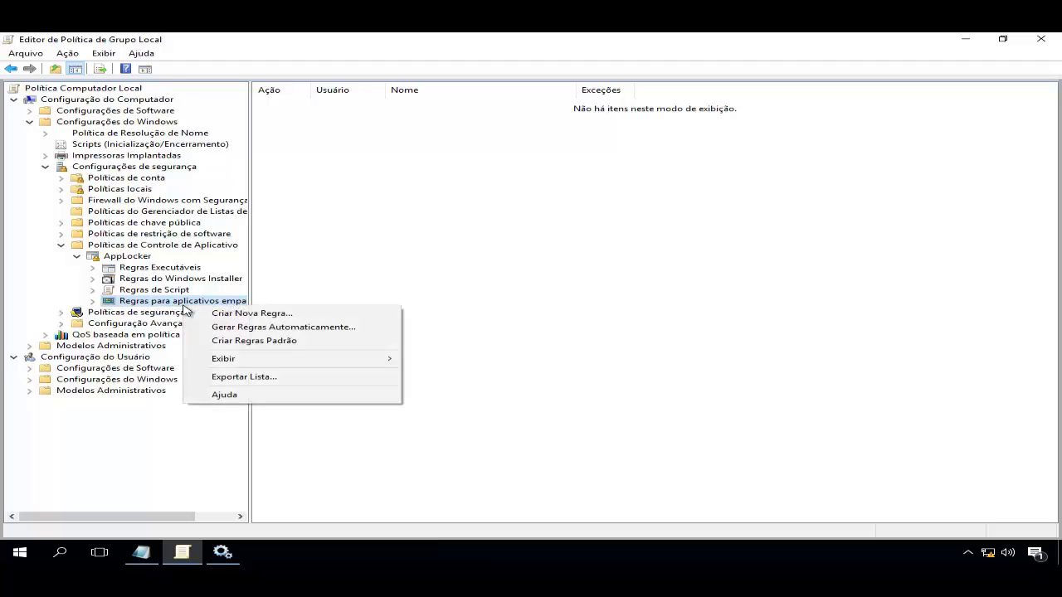
click(222, 341)
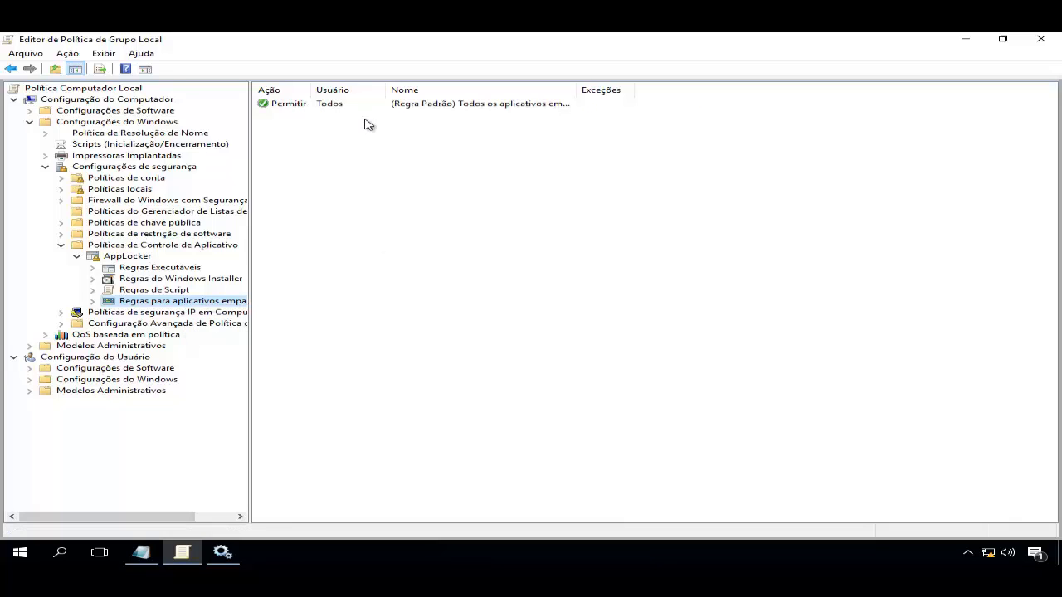
drag(568, 93, 760, 86)
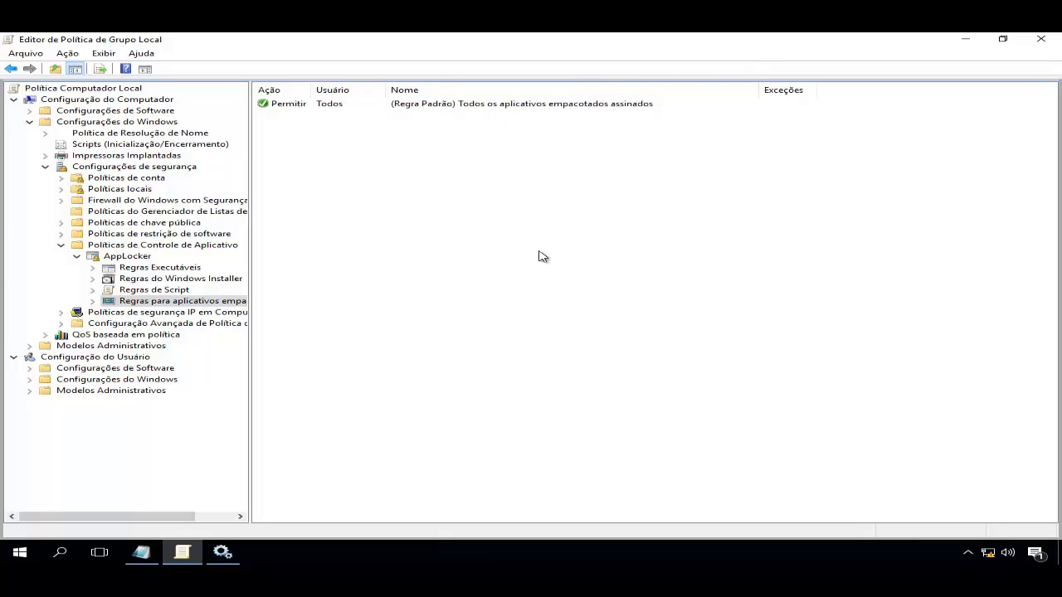
click(20, 554)
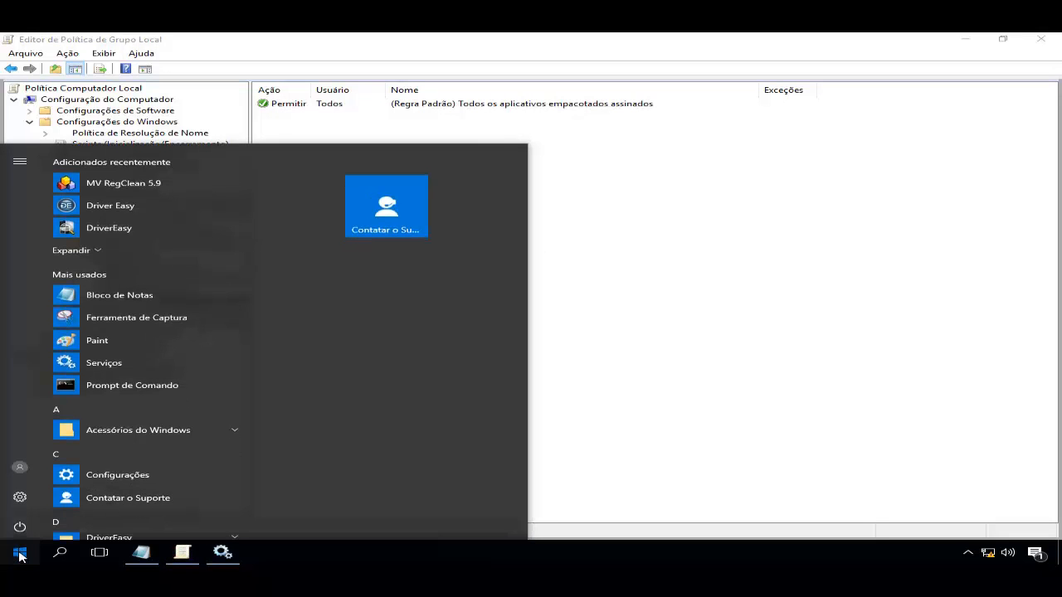
Sign out and sign back in as the restricted user with their password
click(20, 469)
click(49, 442)
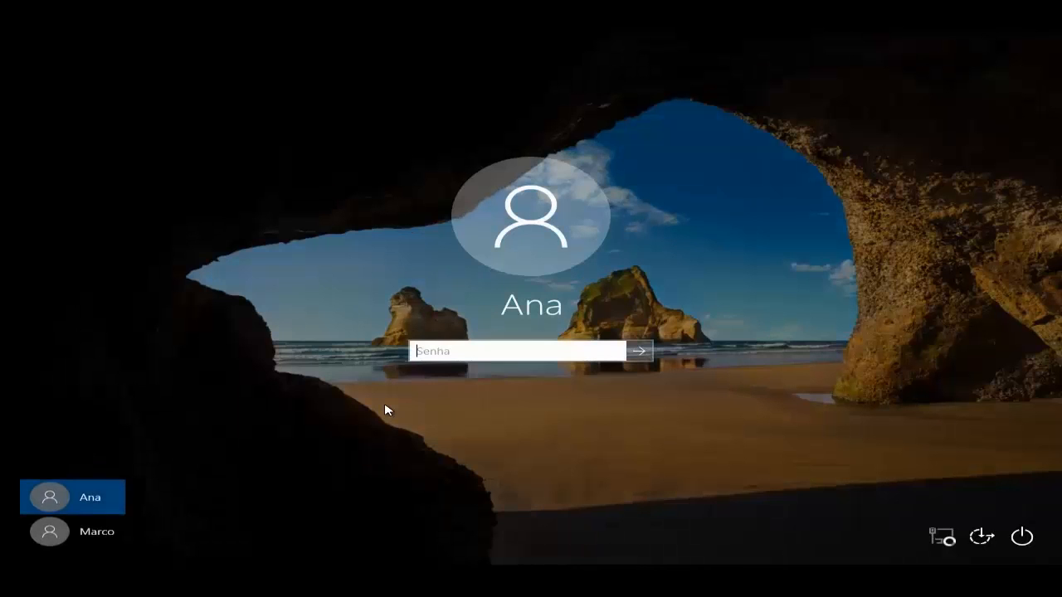
text(••)
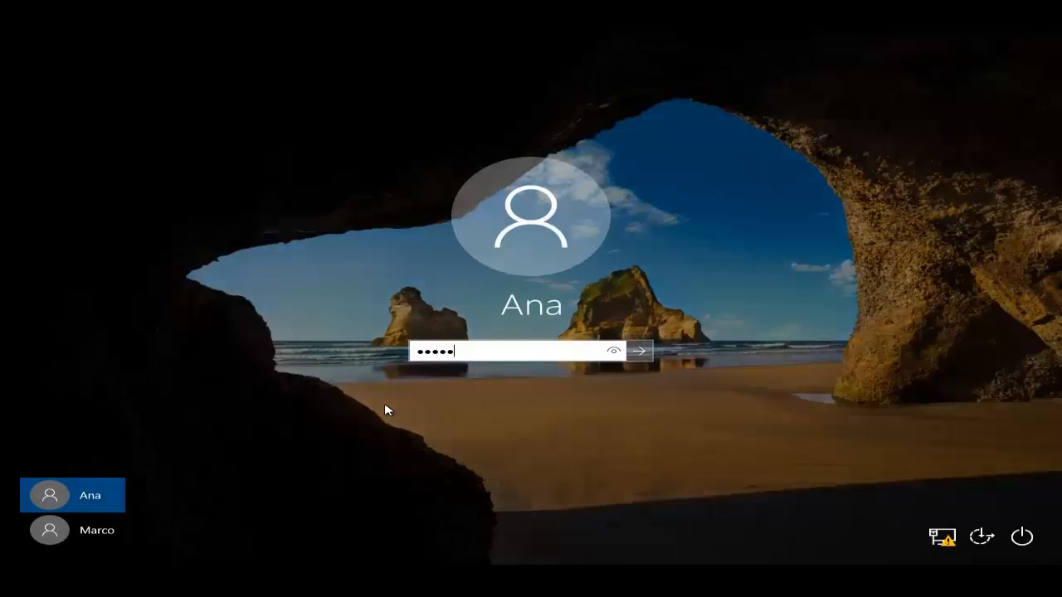
key(Return)
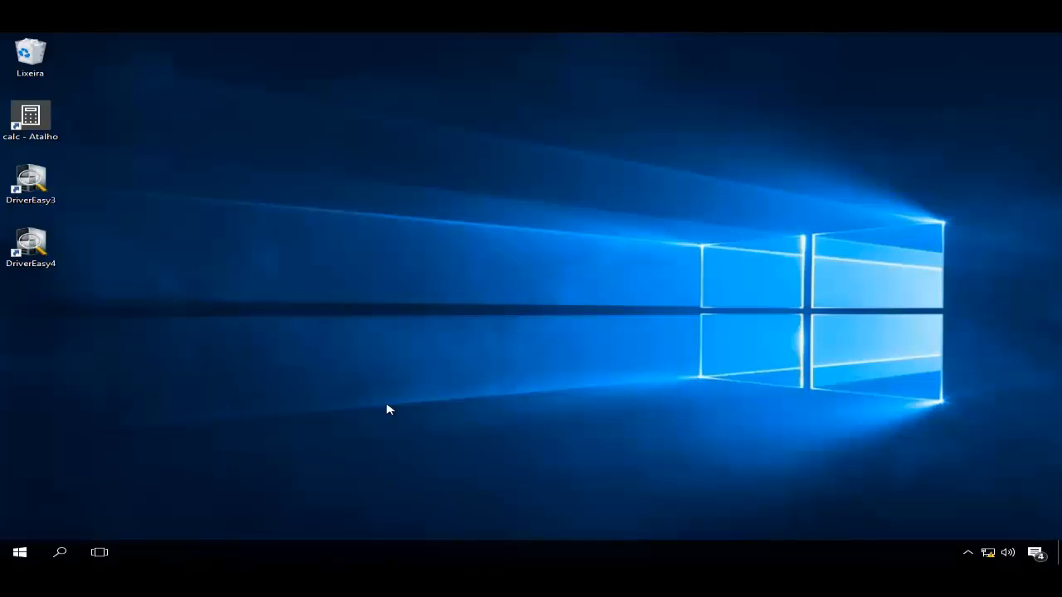
Try running calc, DriverEasy3 and DriverEasy4 from the desktop, dismissing each block message
double_click(37, 124)
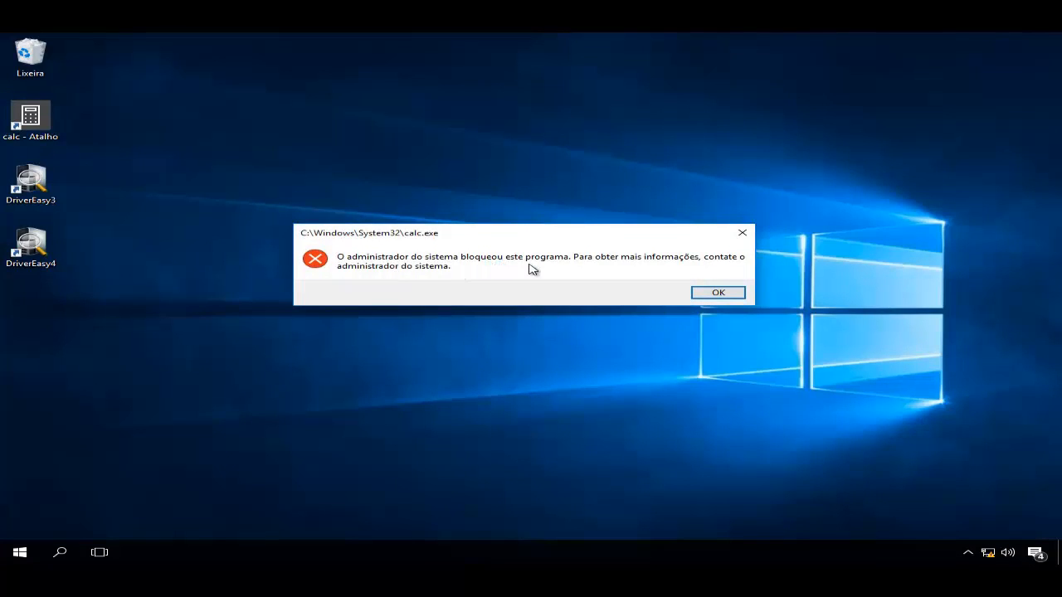
click(716, 292)
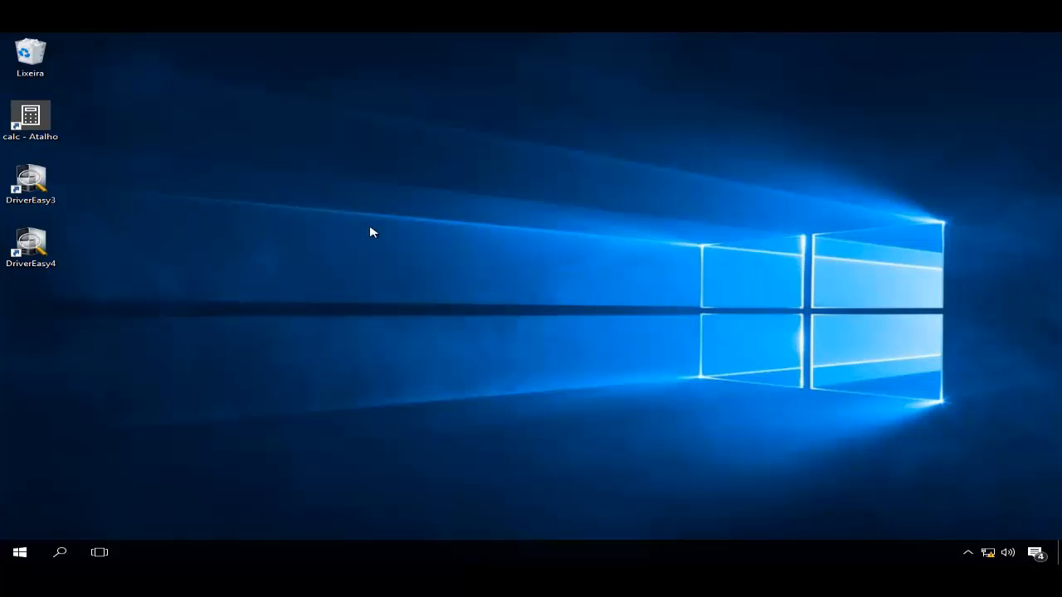
double_click(58, 193)
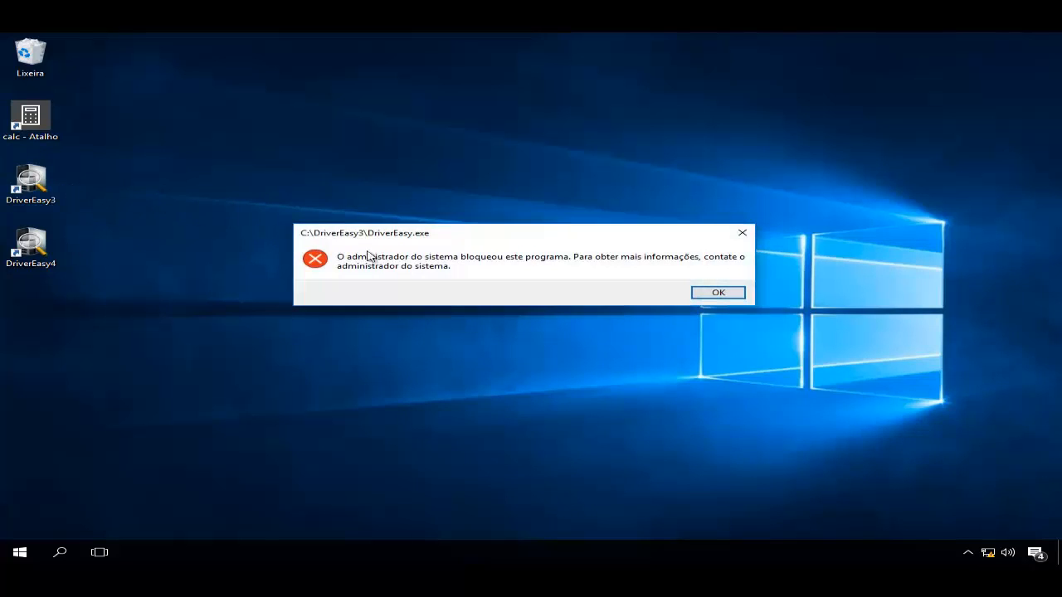
click(716, 292)
double_click(53, 261)
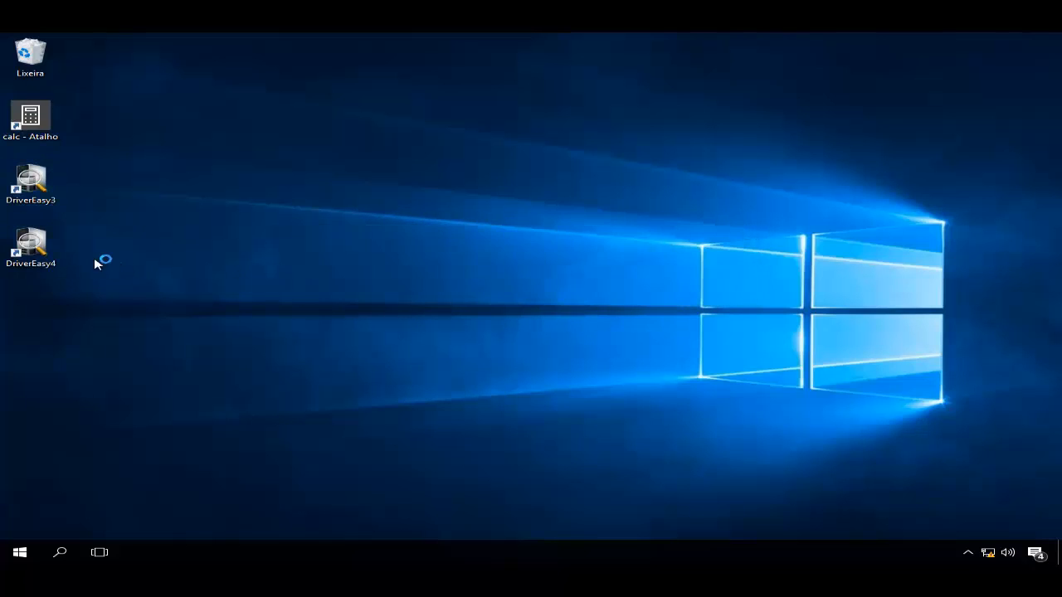
click(719, 296)
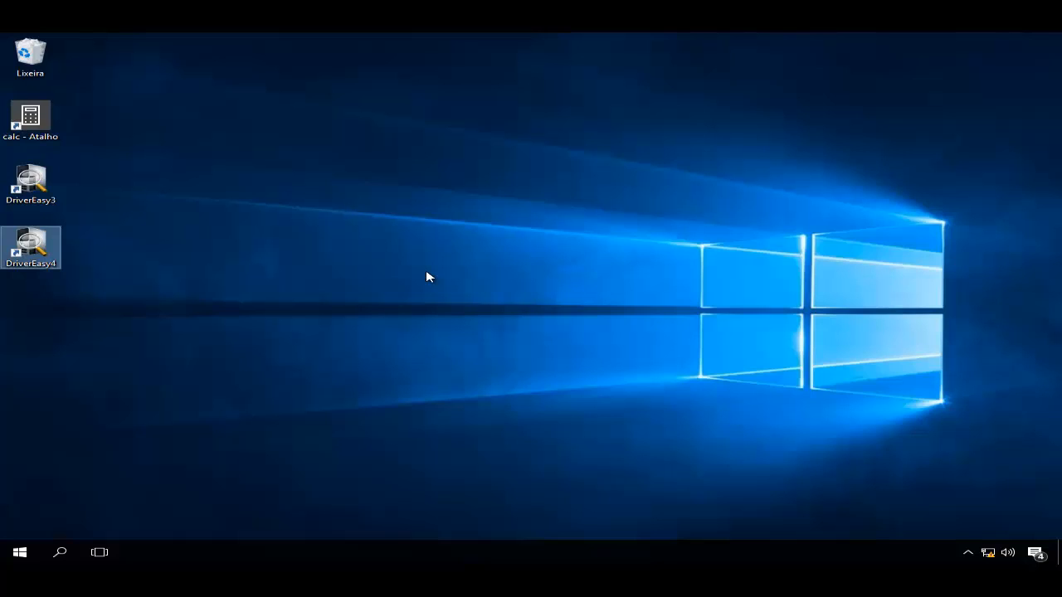
Open File Explorer and go to Disco Local (C:) via Este Computador
click(427, 276)
key(super+e)
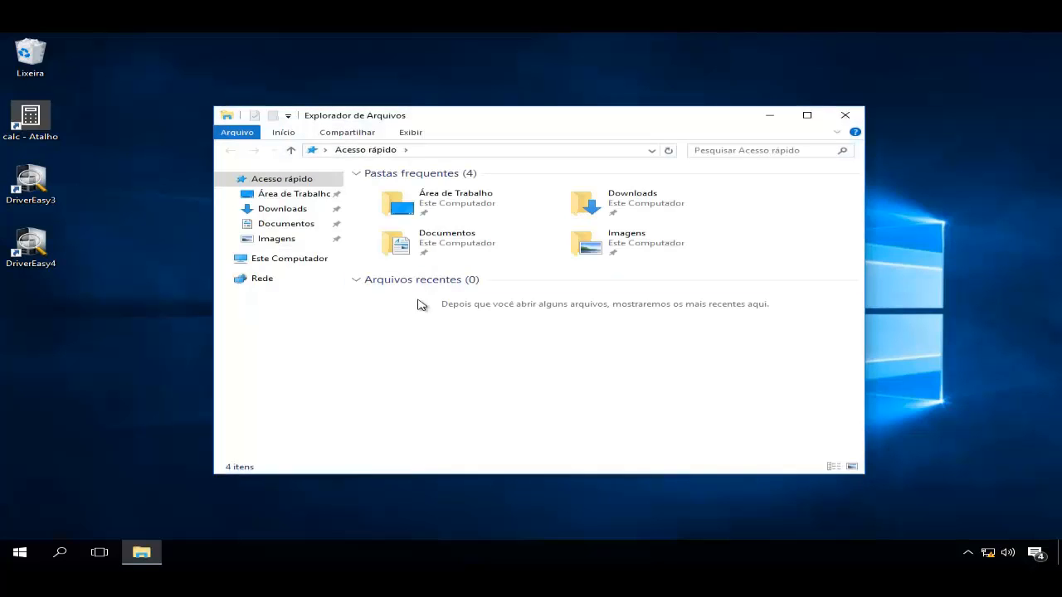
click(307, 264)
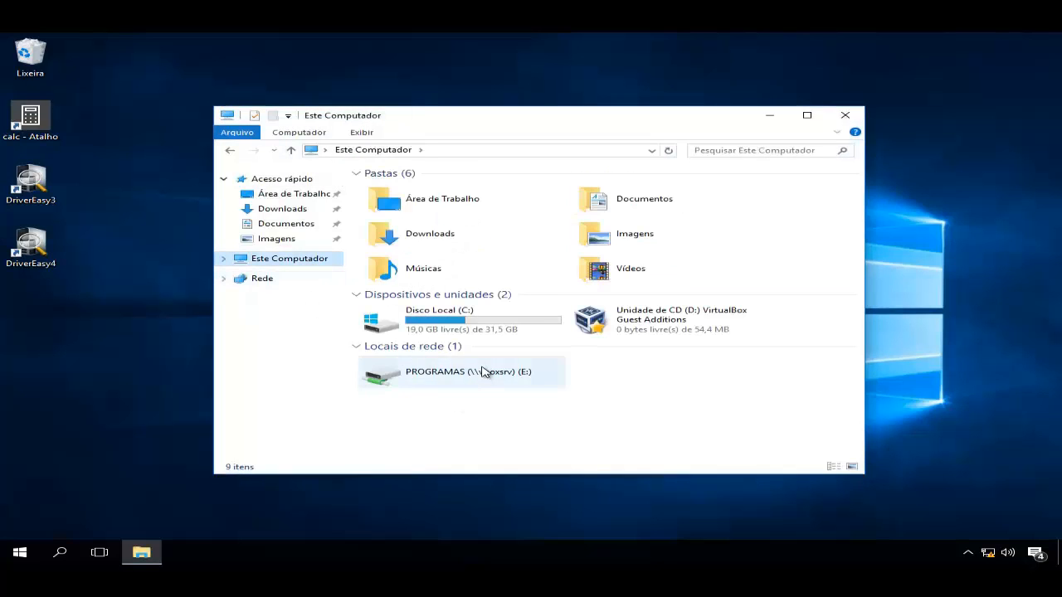
double_click(473, 329)
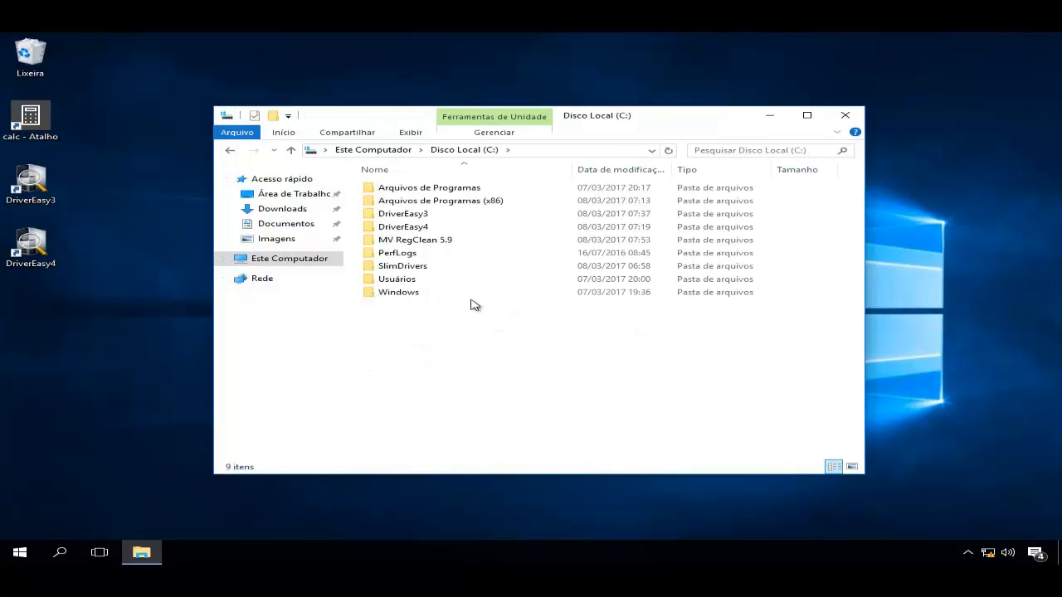
Inspect the C: folders DriverEasy4, Windows and Arquivos de Programas
click(439, 229)
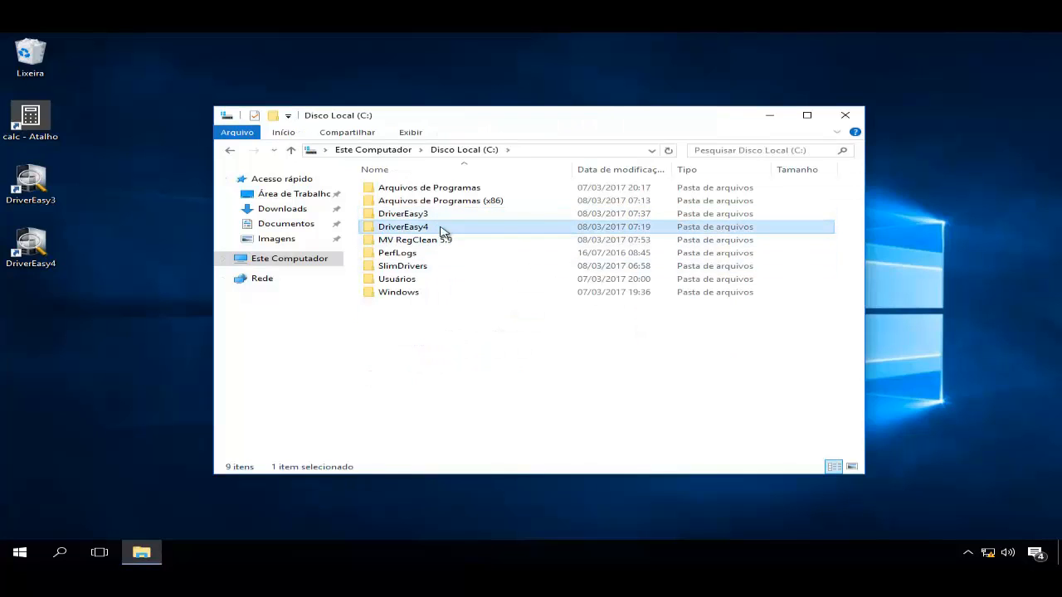
click(427, 293)
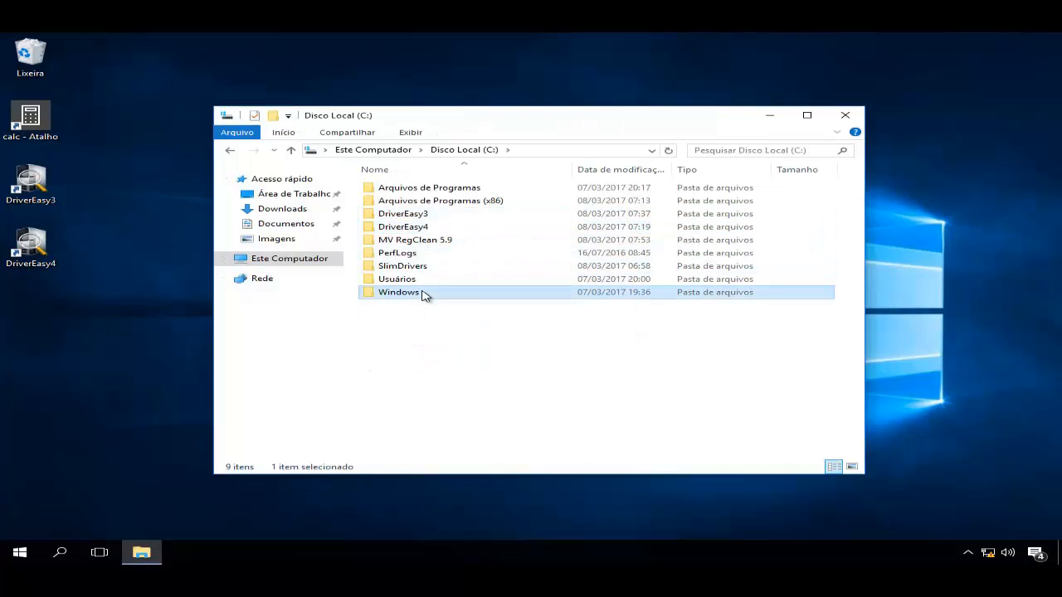
click(482, 208)
click(480, 192)
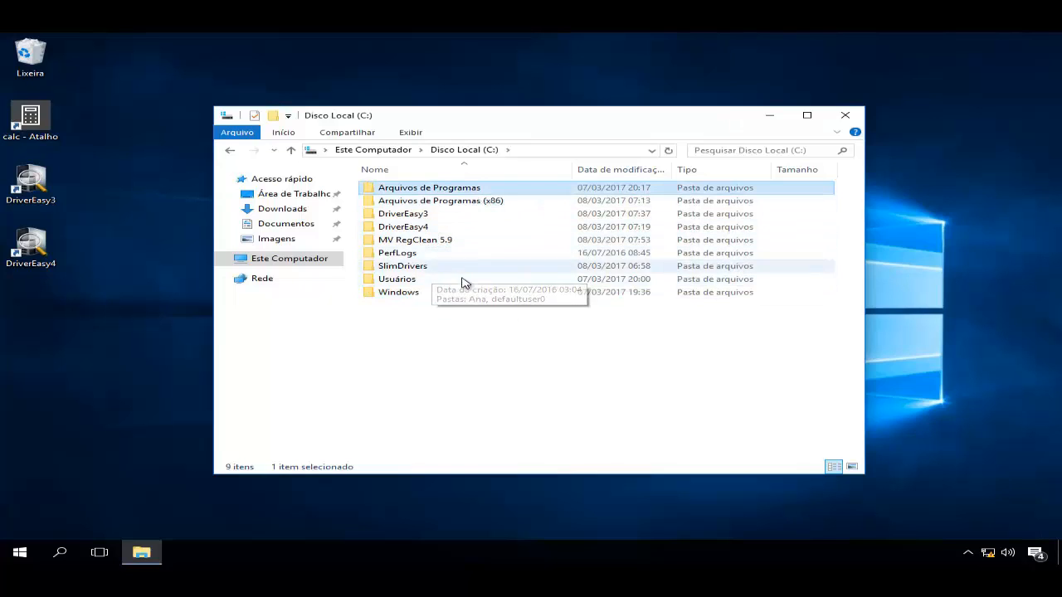
click(505, 354)
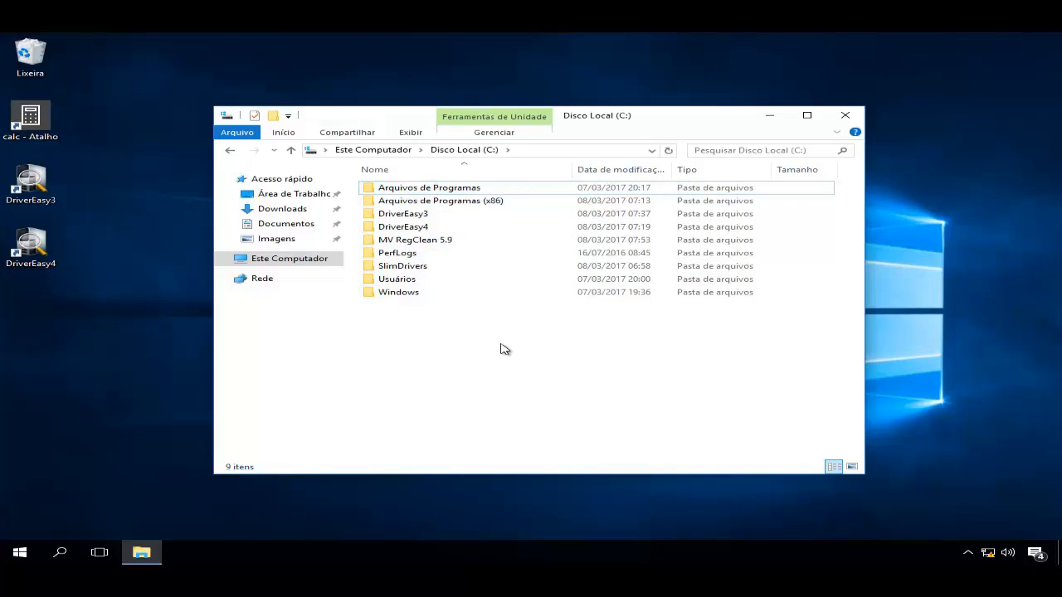
click(419, 294)
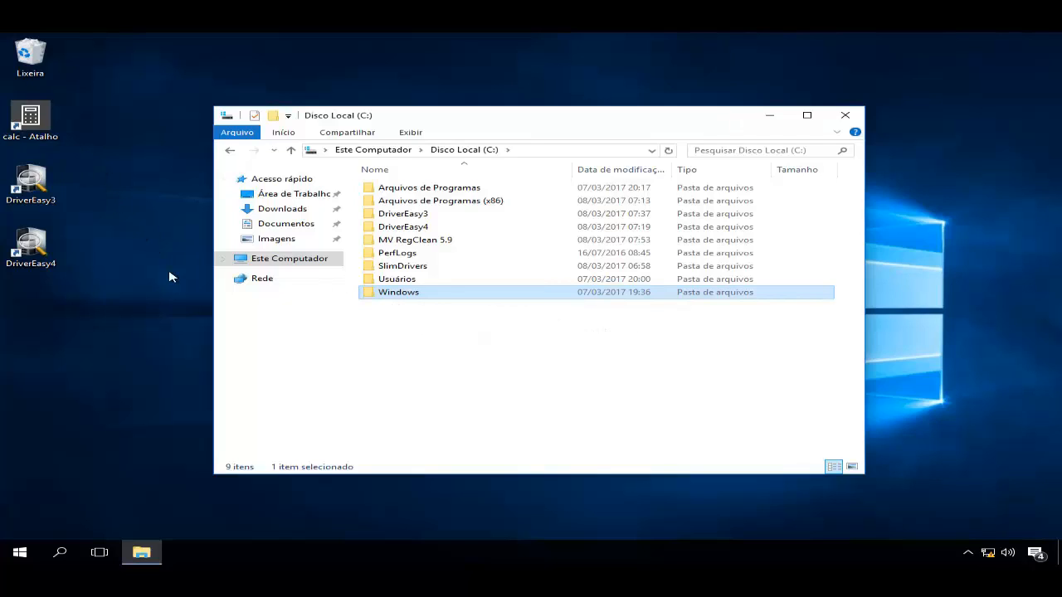
Lock the session from the Start menu and sign back in with the account password
click(29, 546)
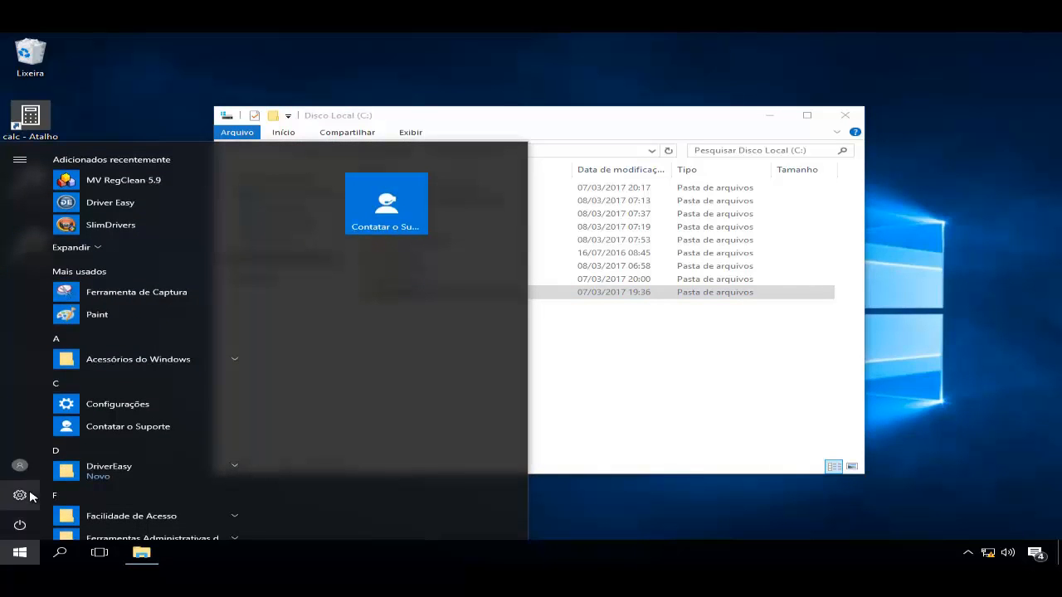
click(21, 466)
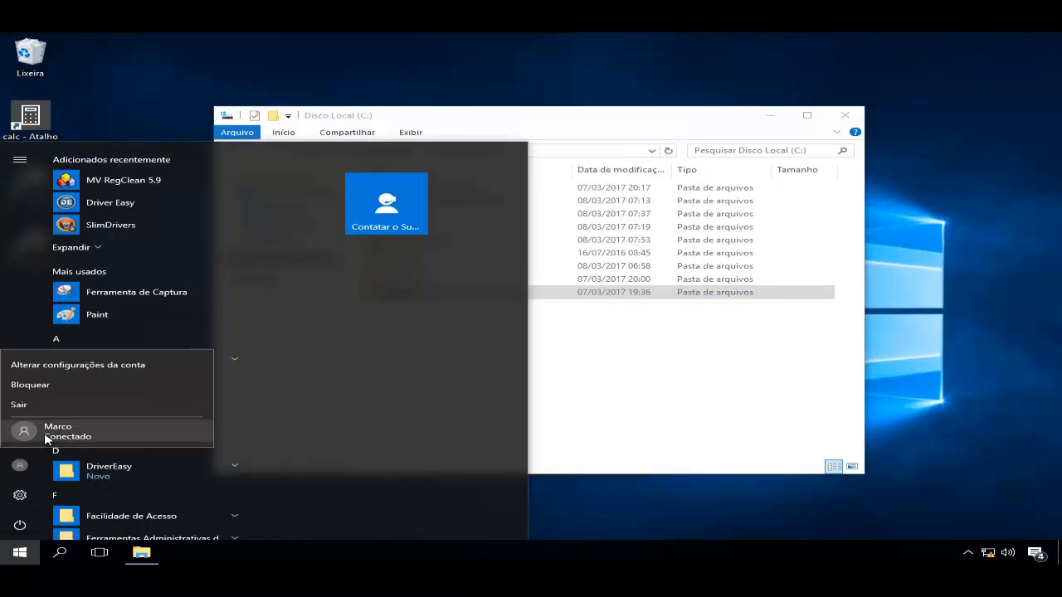
click(46, 438)
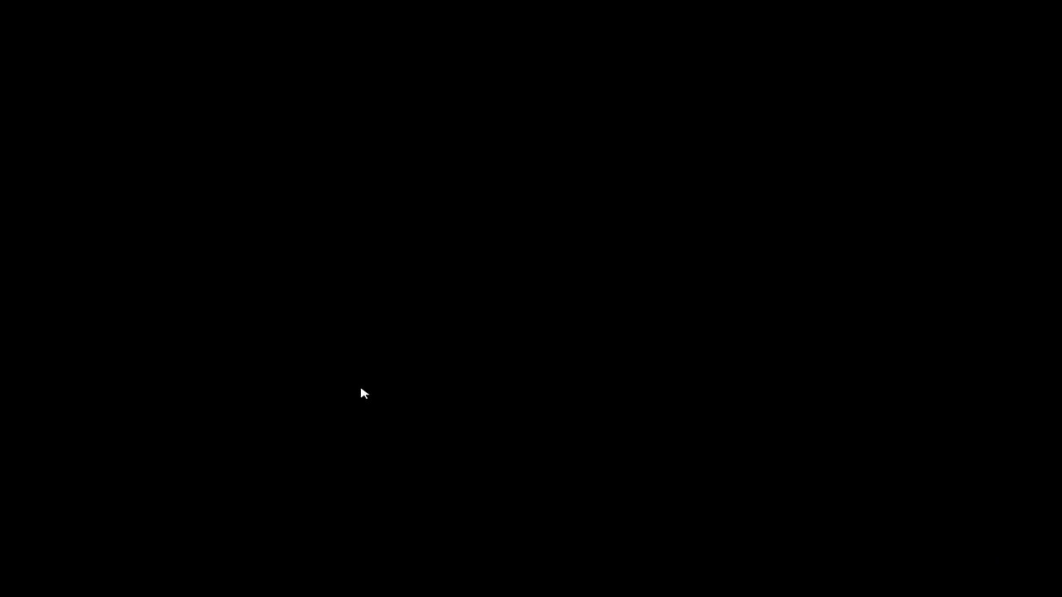
text(1)
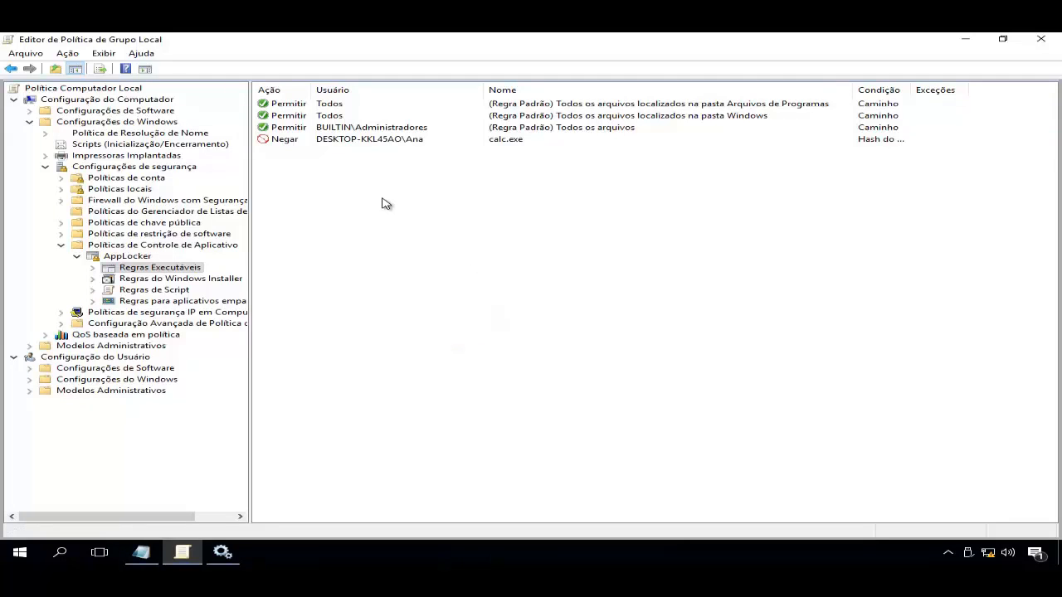
Start a new executable rule allowing the restricted local user account, advancing to the condition choice
right_click(382, 201)
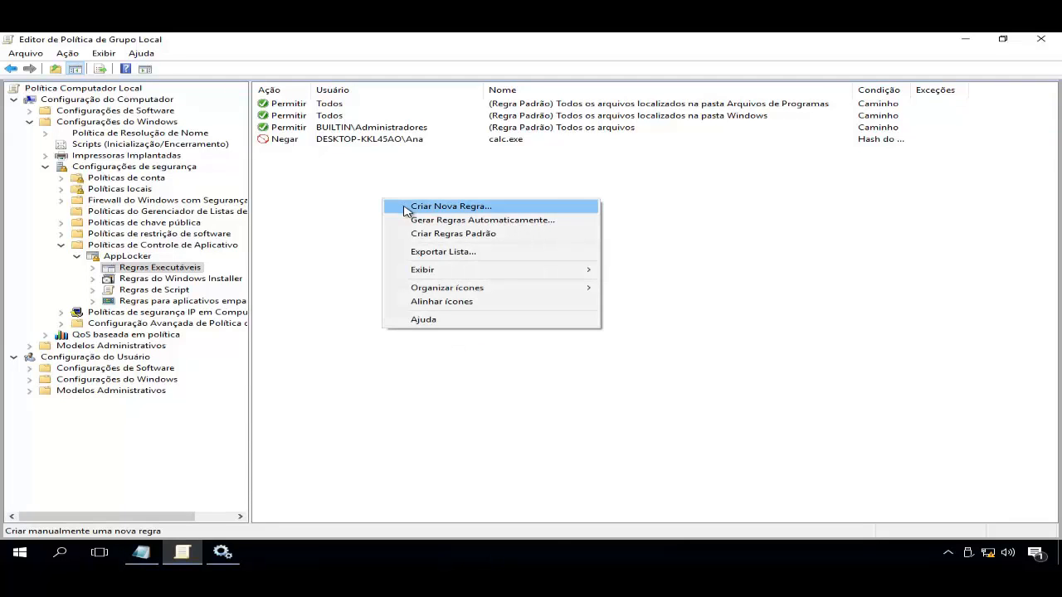
click(407, 208)
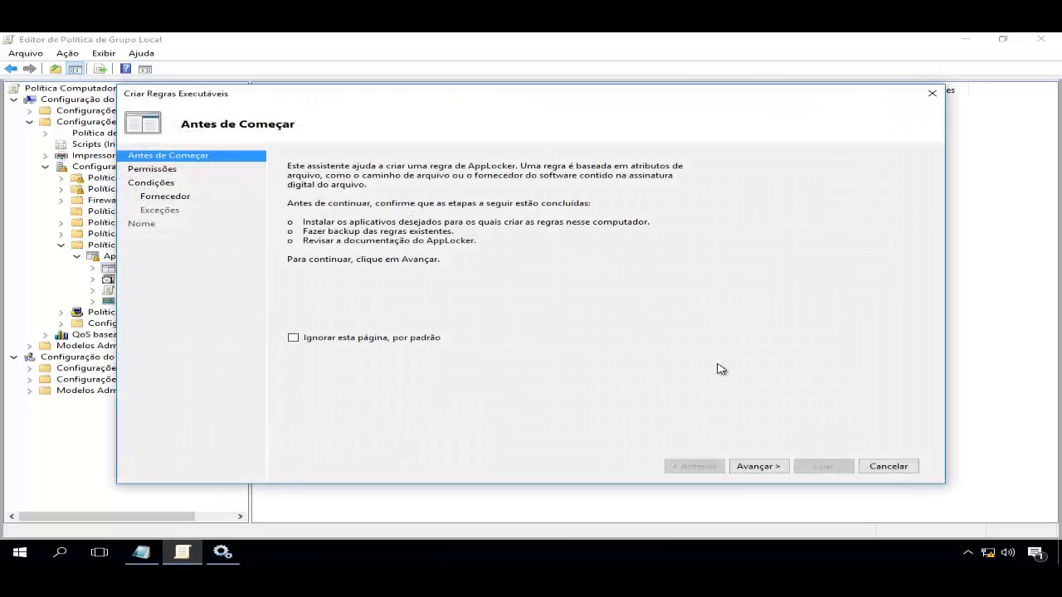
click(757, 467)
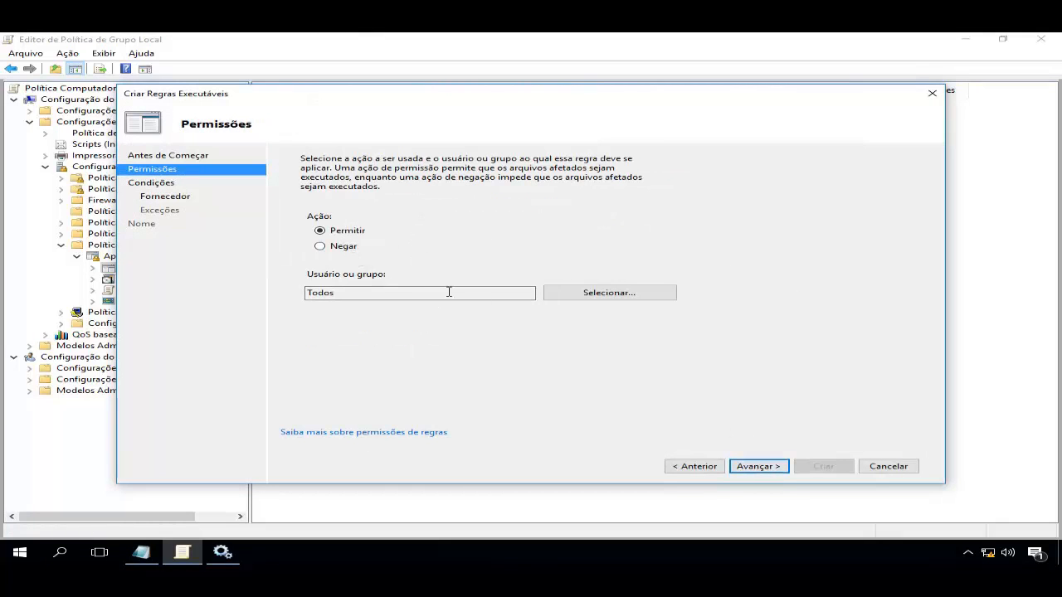
click(593, 294)
text(ana)
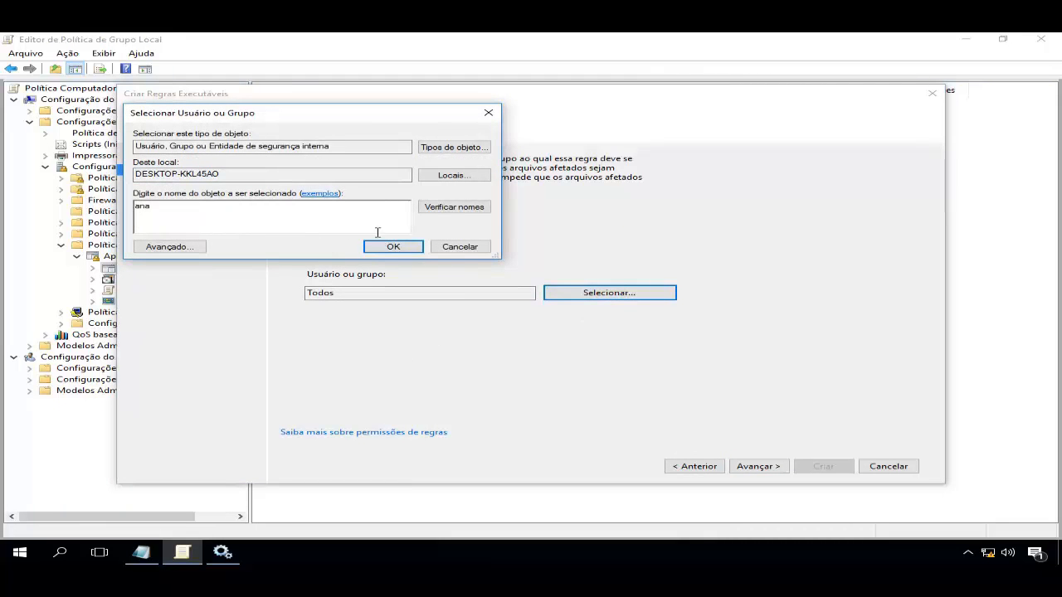
click(431, 207)
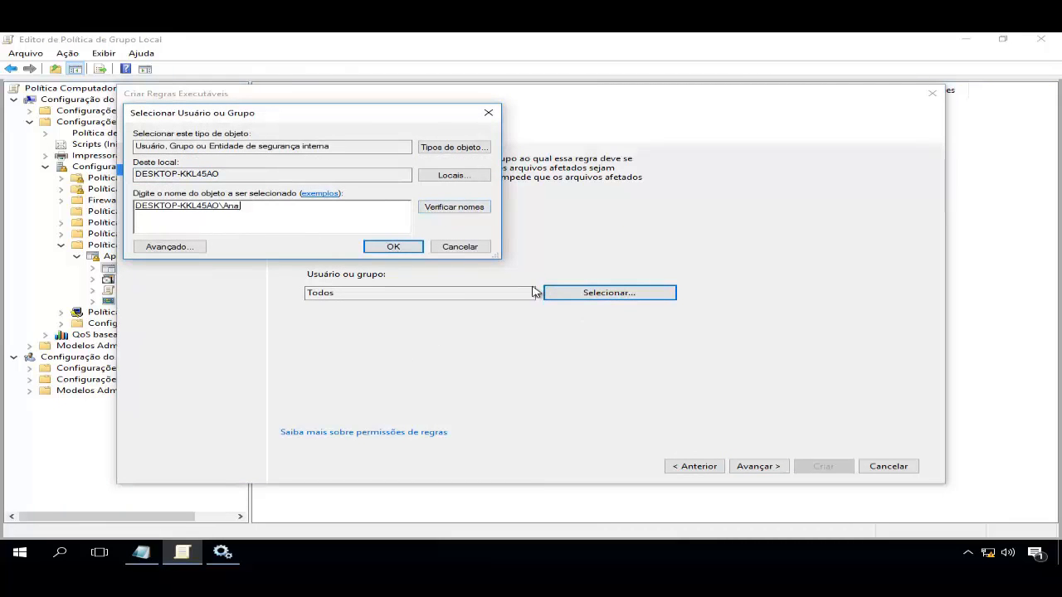
click(390, 249)
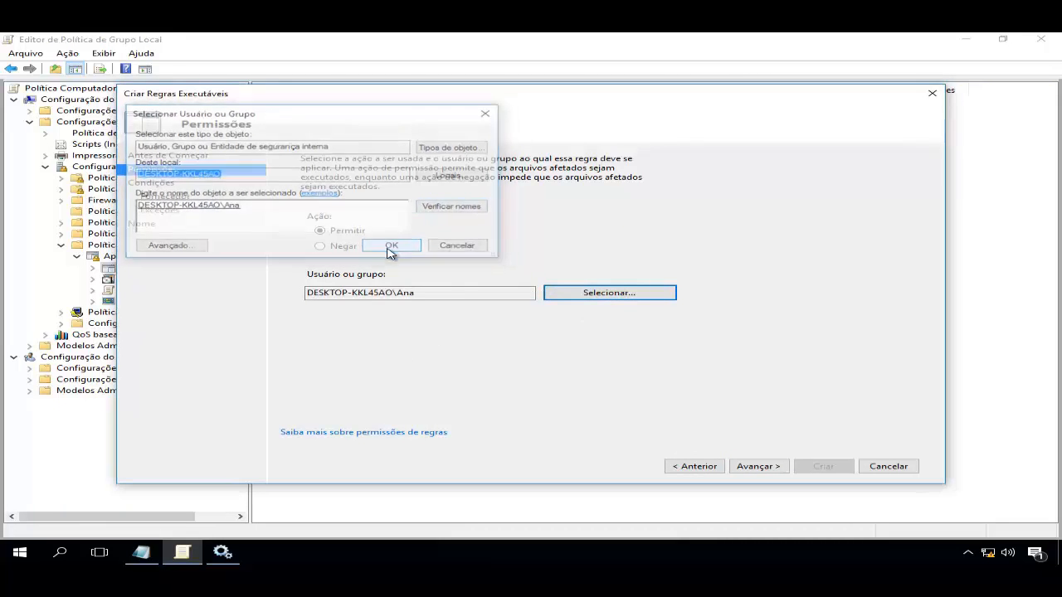
click(758, 467)
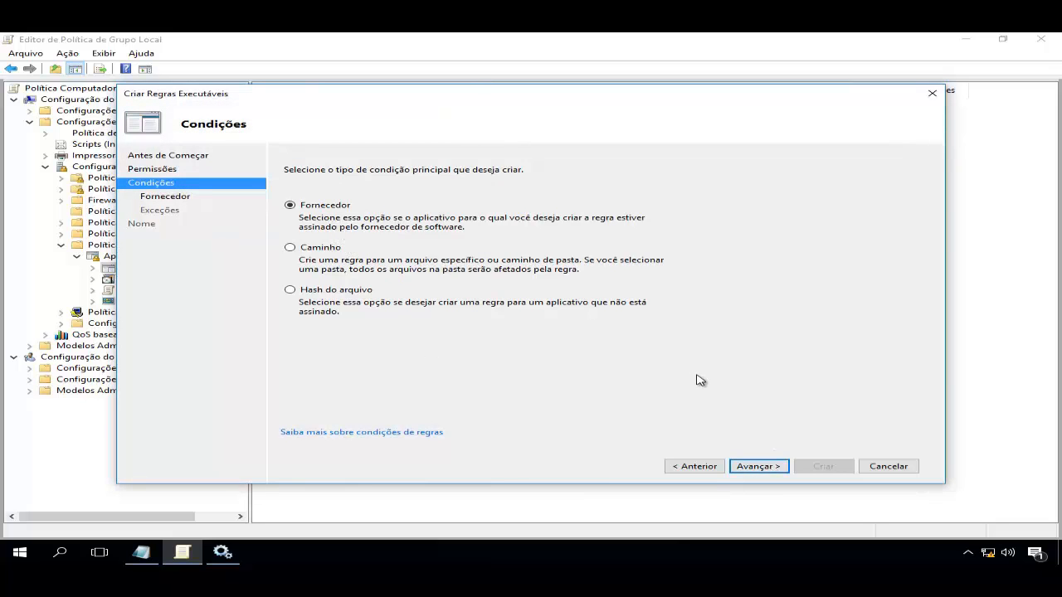
Keep the Fornecedor condition and use C:\DriverEasy3\DriverEasy.exe as the reference file
click(758, 468)
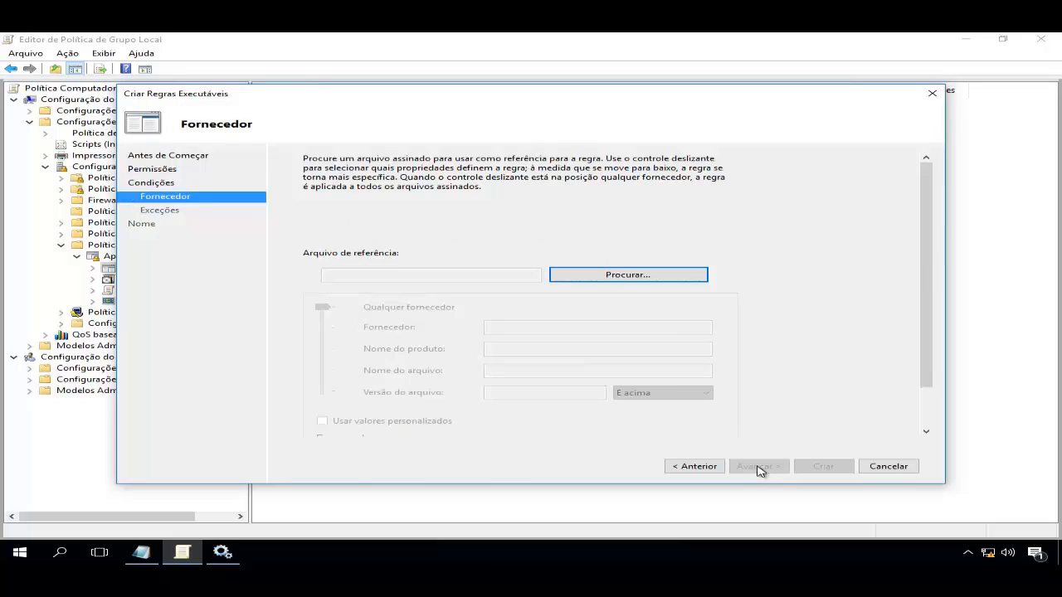
click(628, 277)
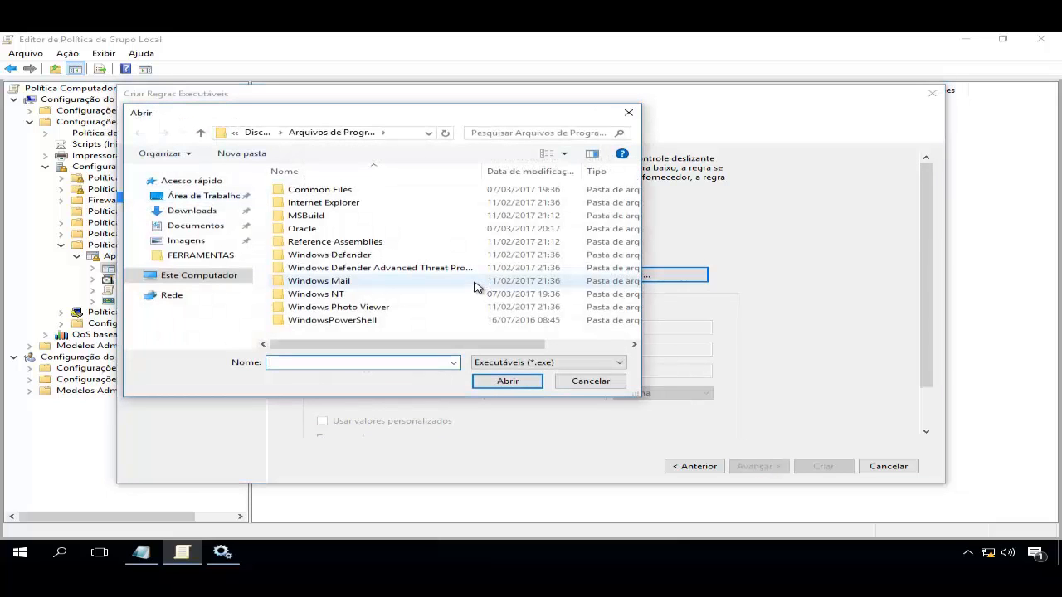
click(208, 283)
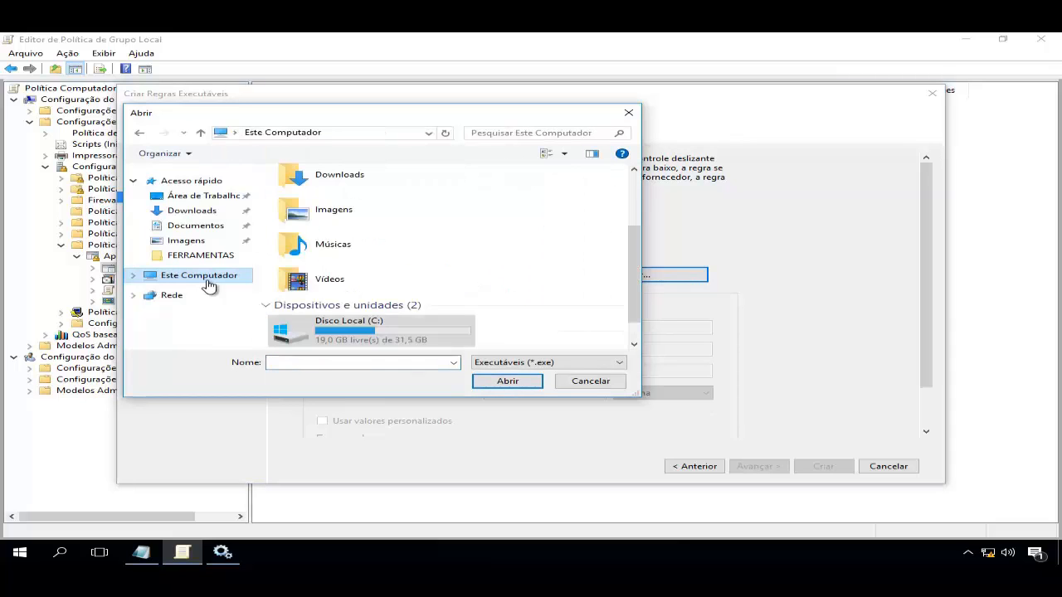
double_click(367, 332)
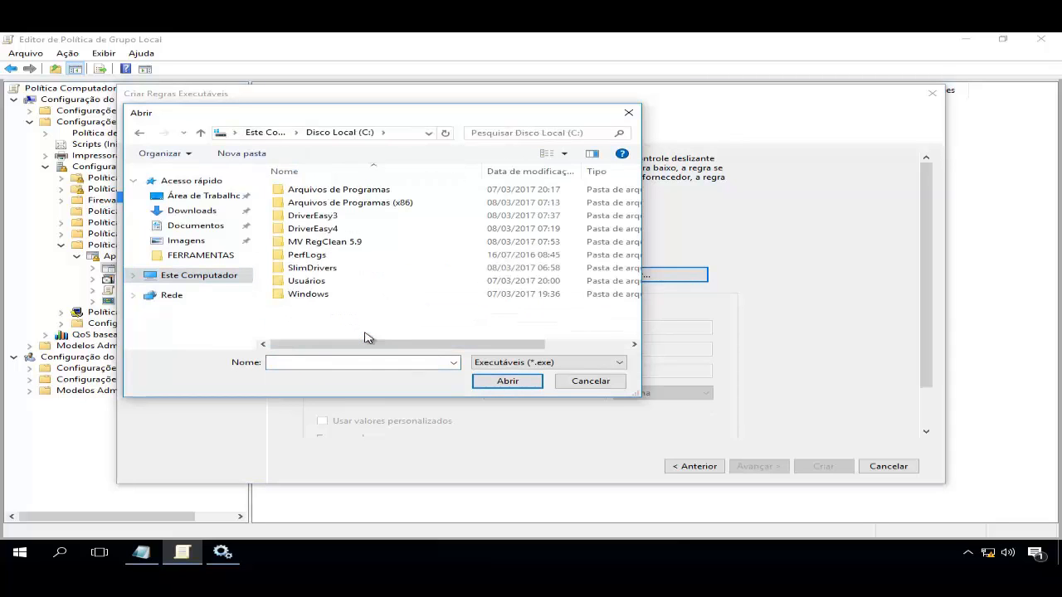
double_click(347, 217)
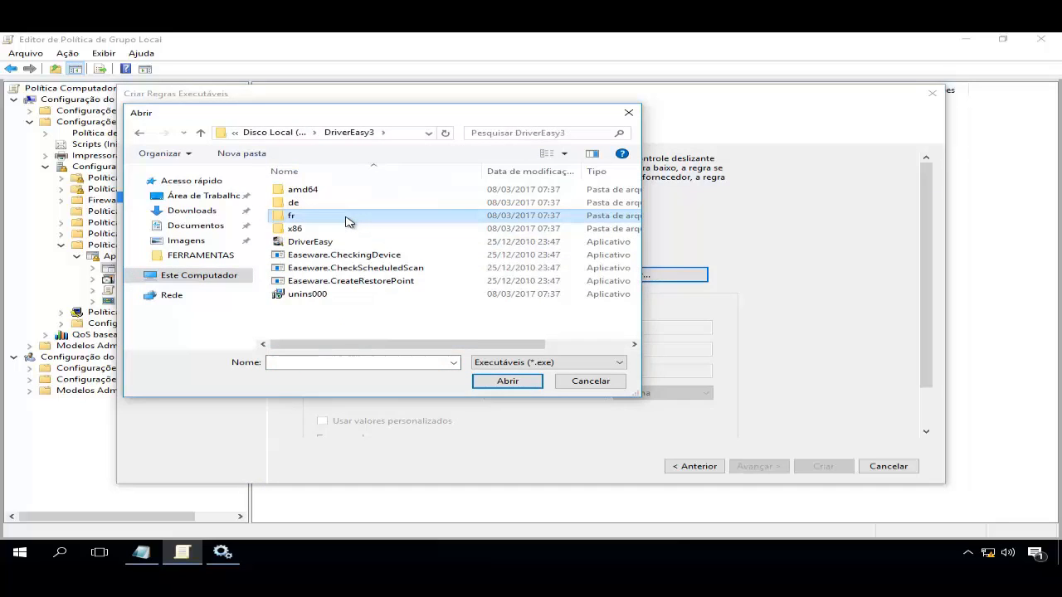
click(327, 244)
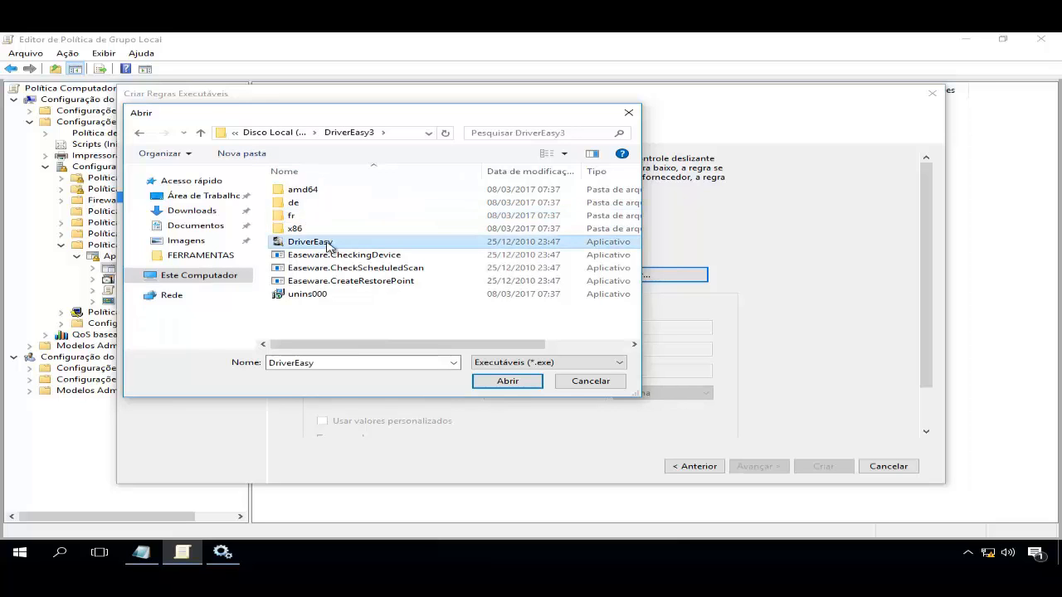
double_click(328, 244)
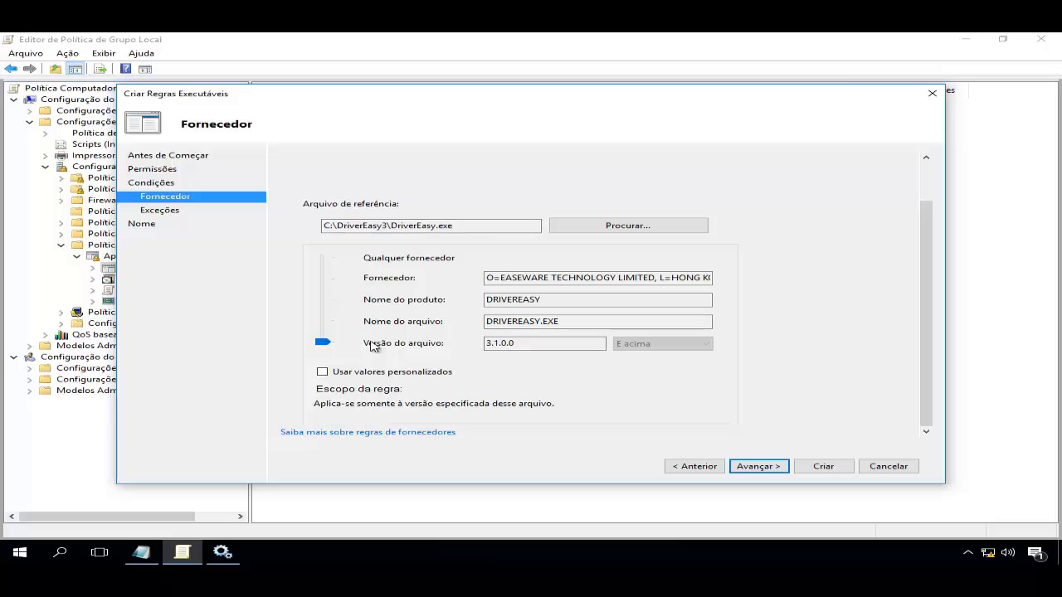
Inspect the Easeware publisher, DRIVEREASY product, file name and version values while trying broader scopes
click(328, 329)
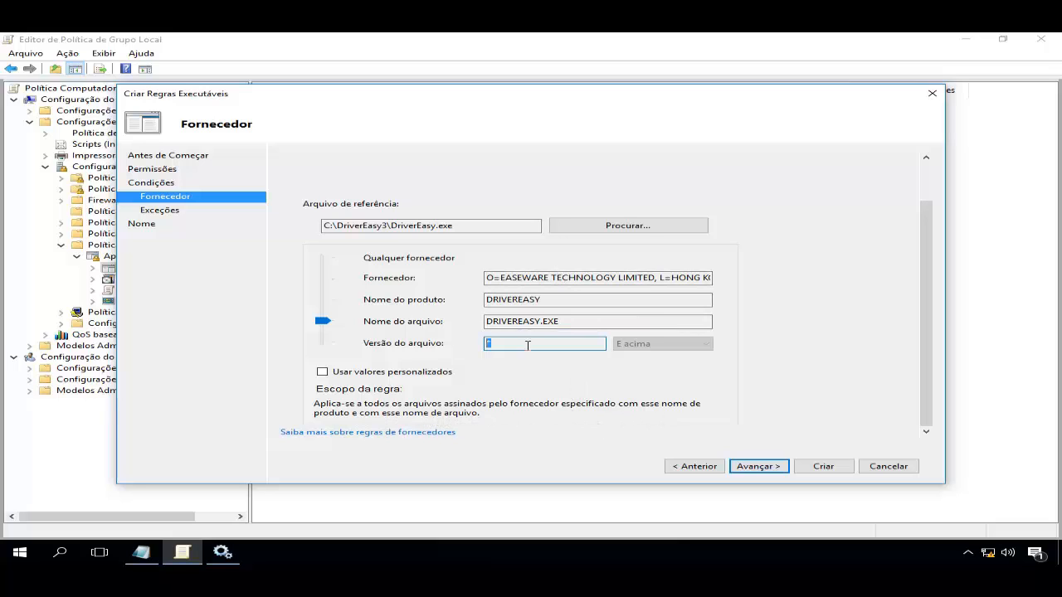
double_click(548, 302)
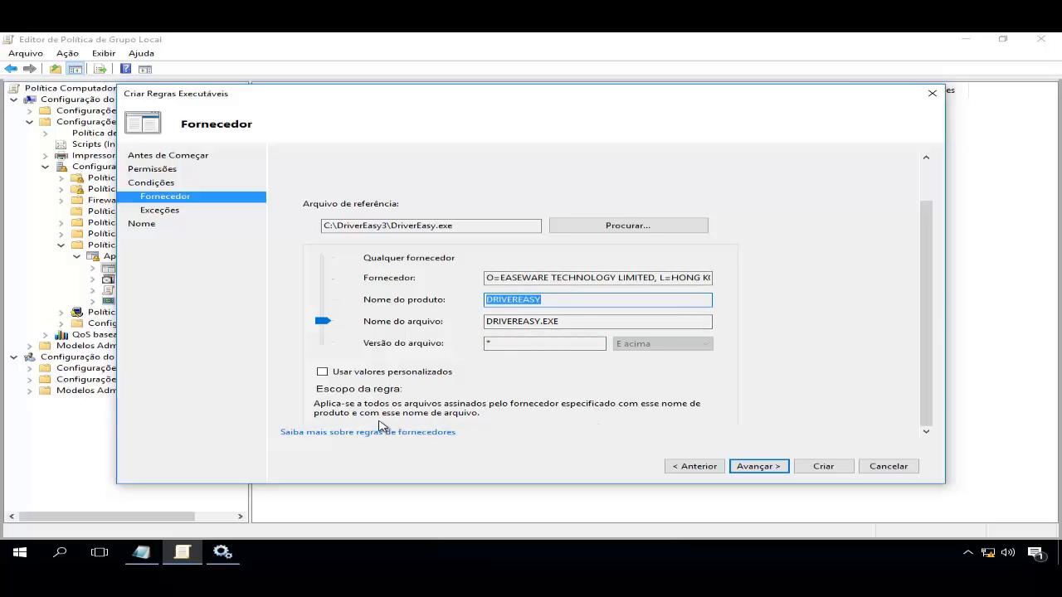
click(582, 320)
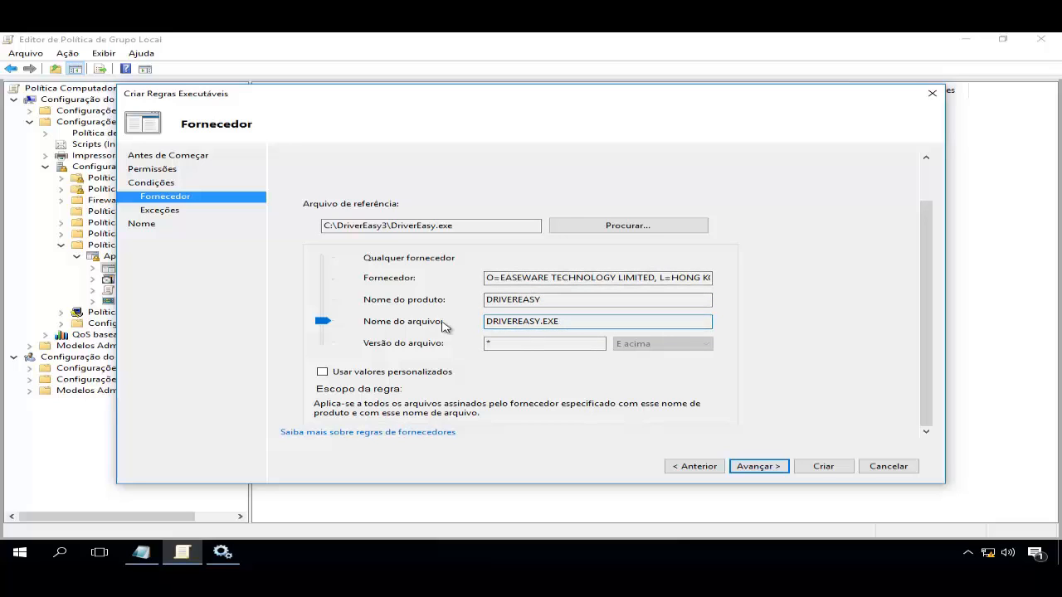
click(328, 300)
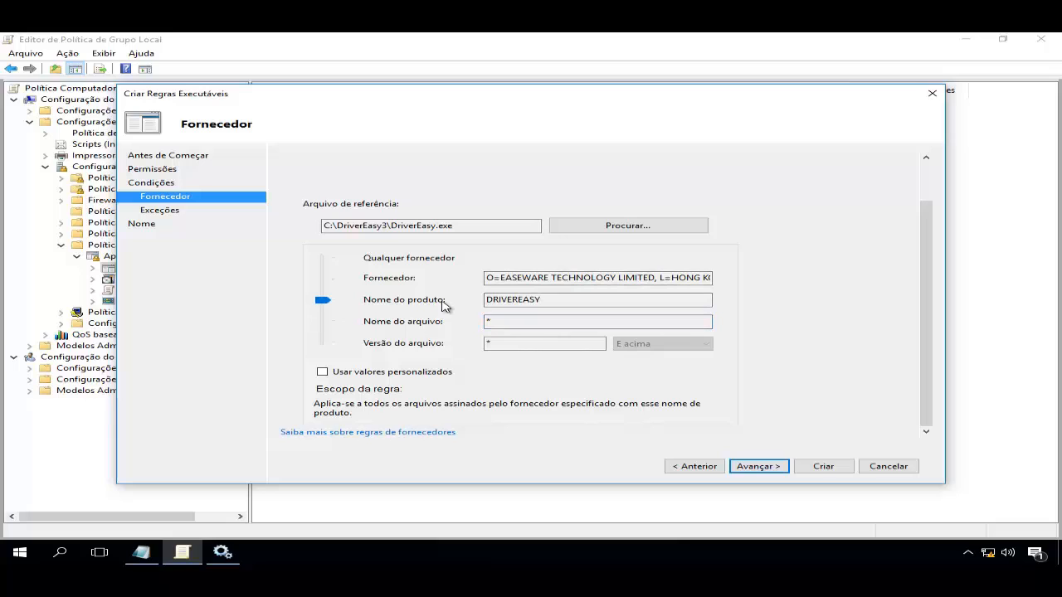
click(551, 277)
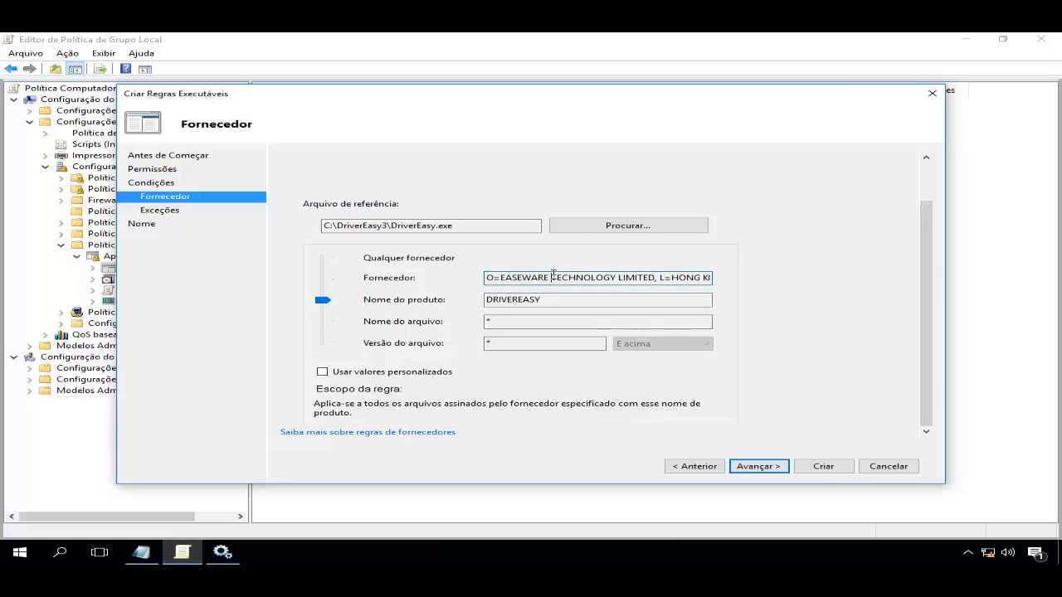
click(536, 298)
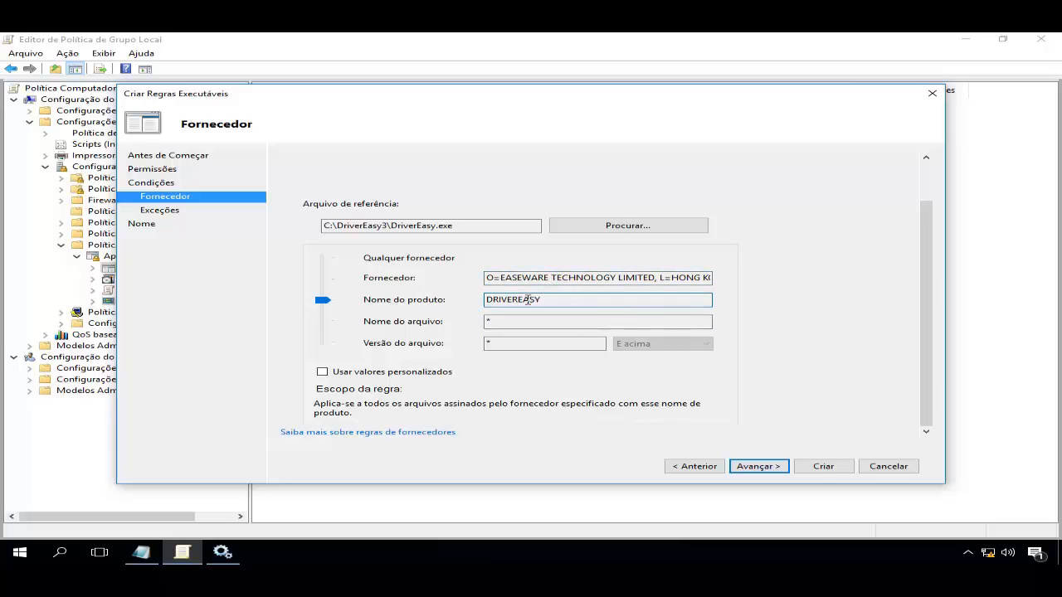
click(520, 319)
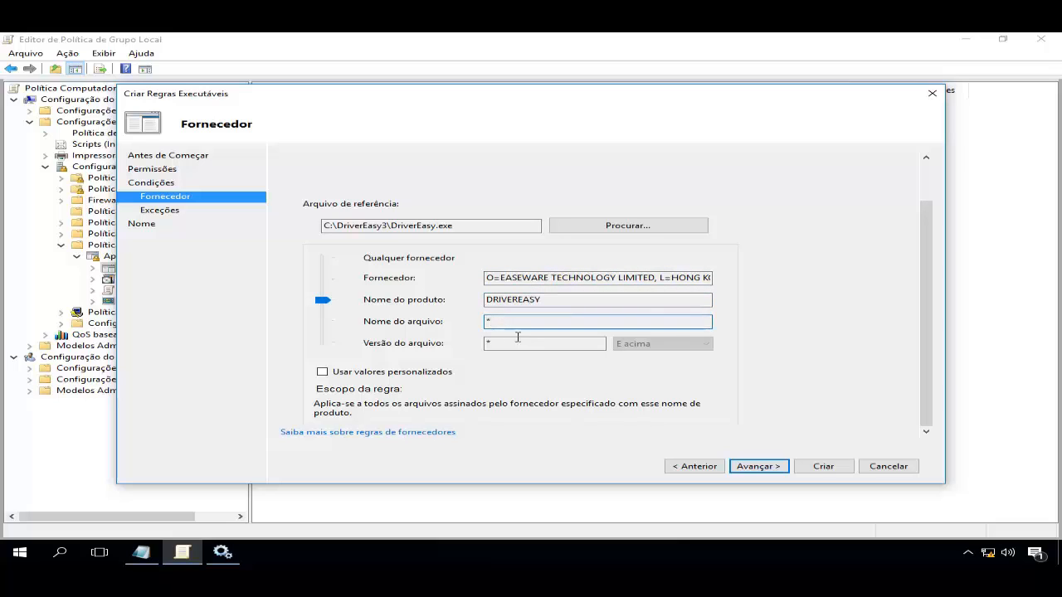
click(516, 343)
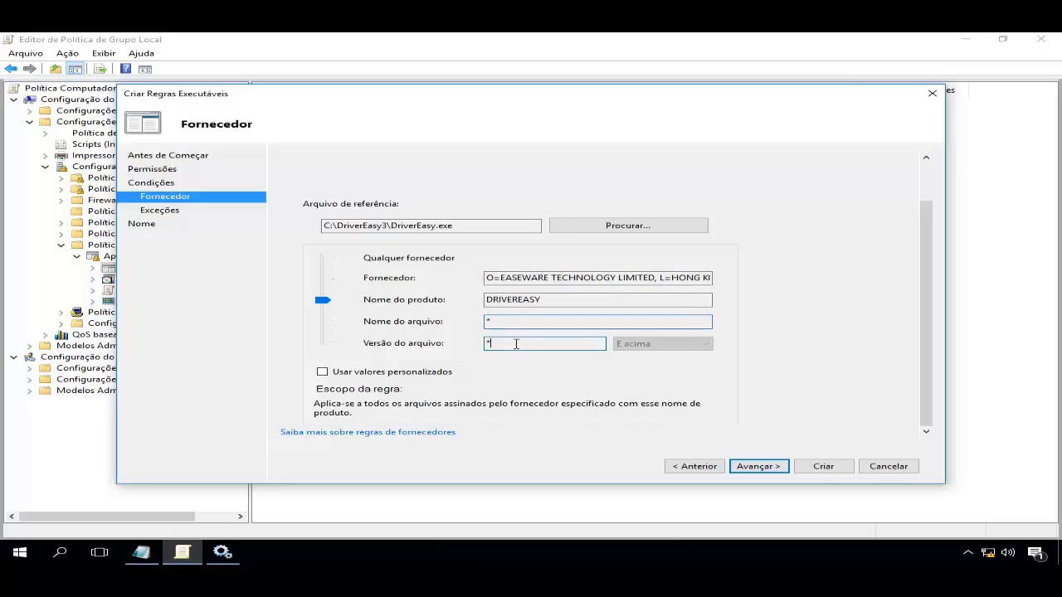
Test the any-publisher scope, then narrow the condition to exact file version 3.1.0.0
click(330, 280)
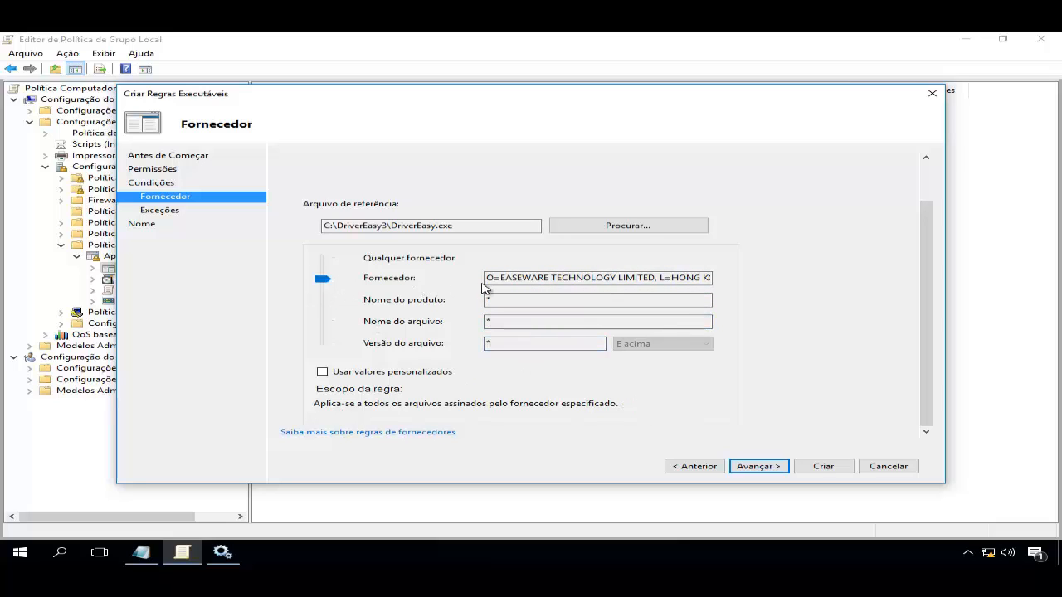
click(518, 281)
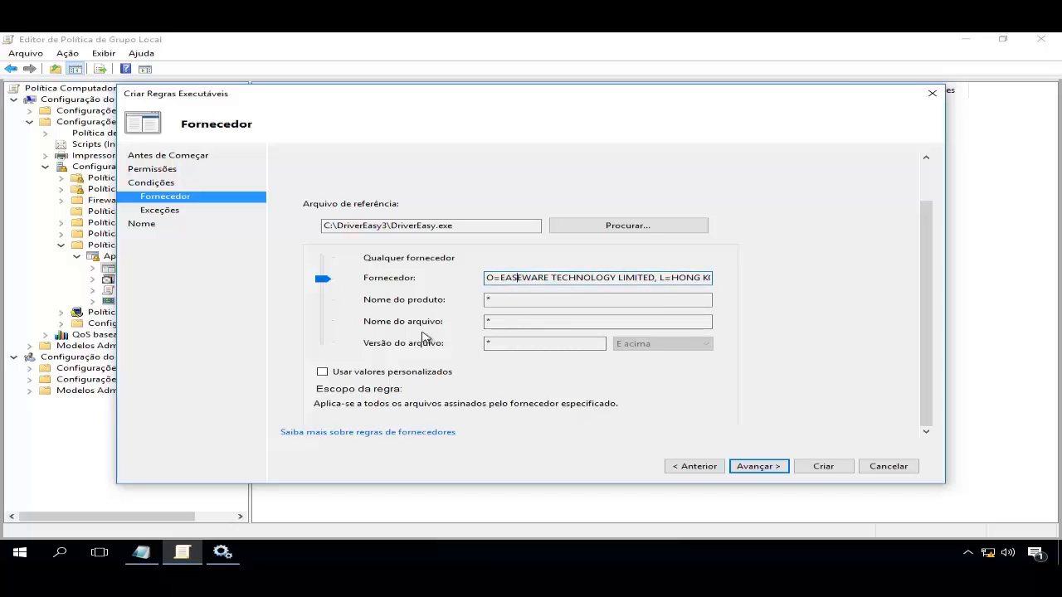
drag(332, 278, 327, 264)
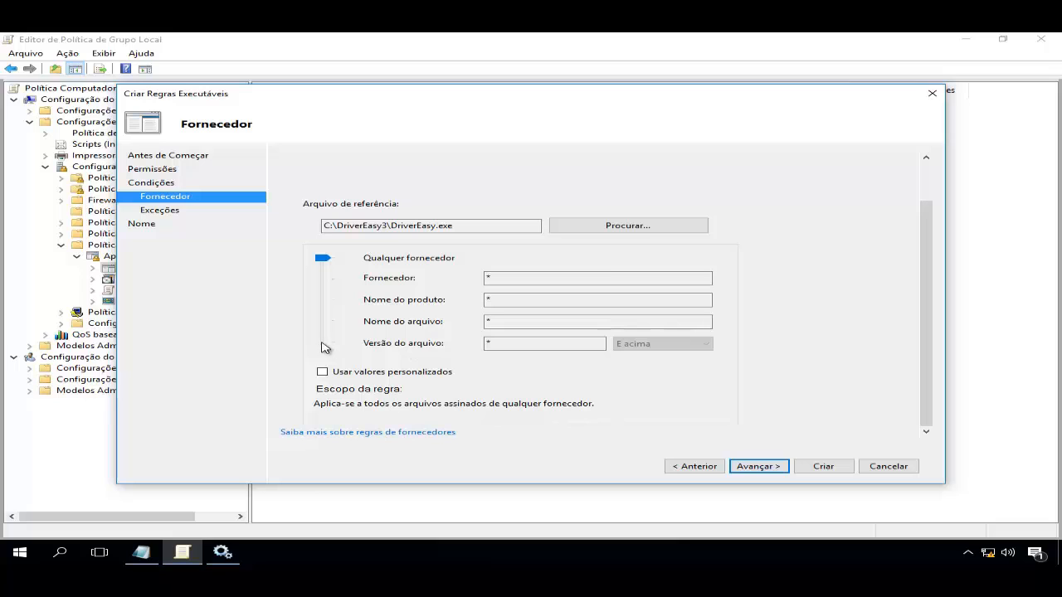
drag(322, 258, 323, 343)
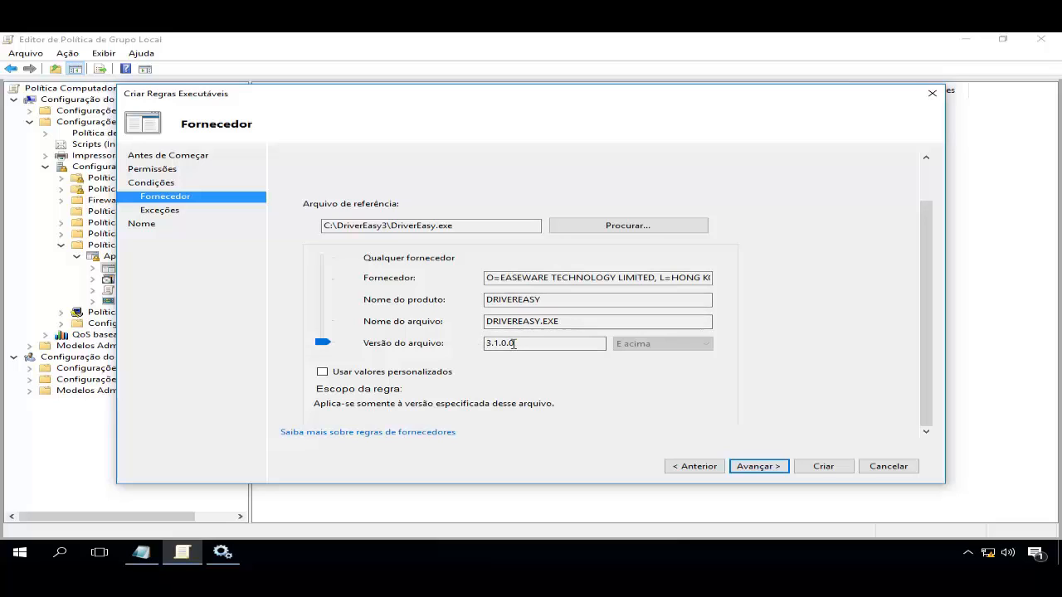
drag(514, 343, 488, 345)
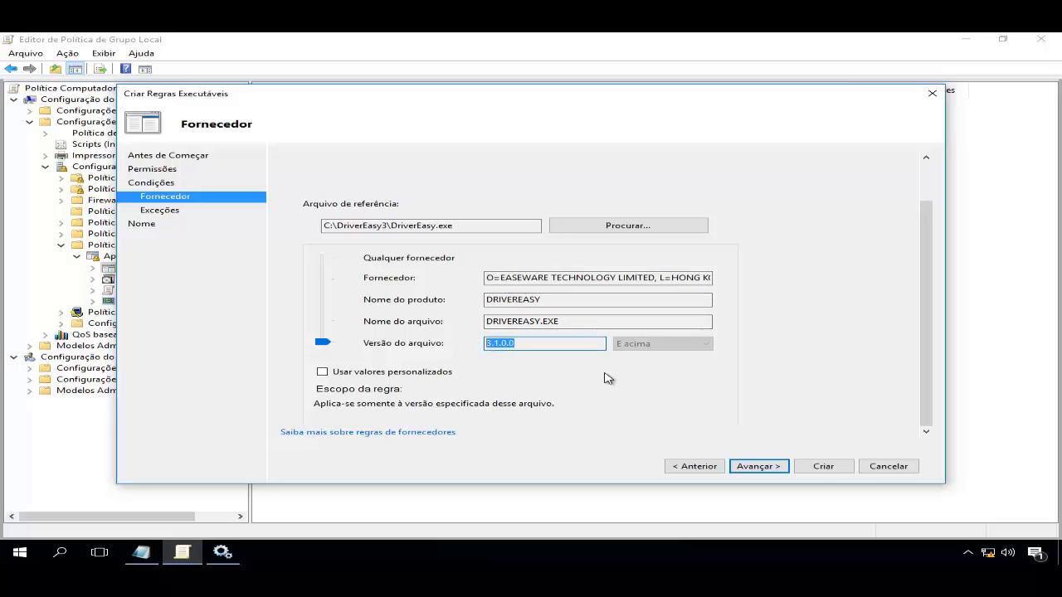
Enable custom values and set the version comparison to Exatamente, continuing to the exceptions page
click(323, 373)
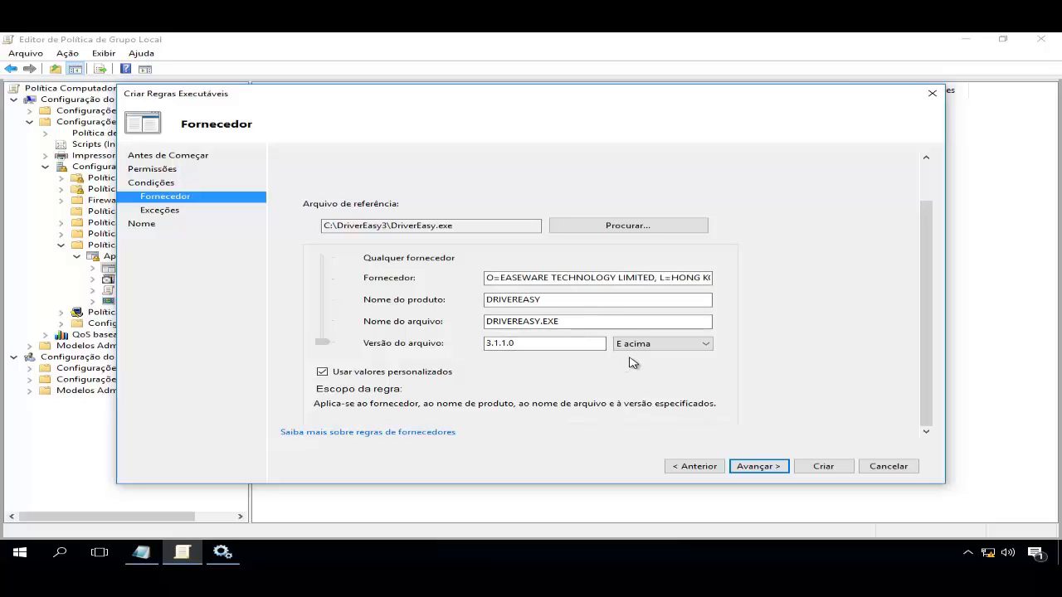
click(662, 346)
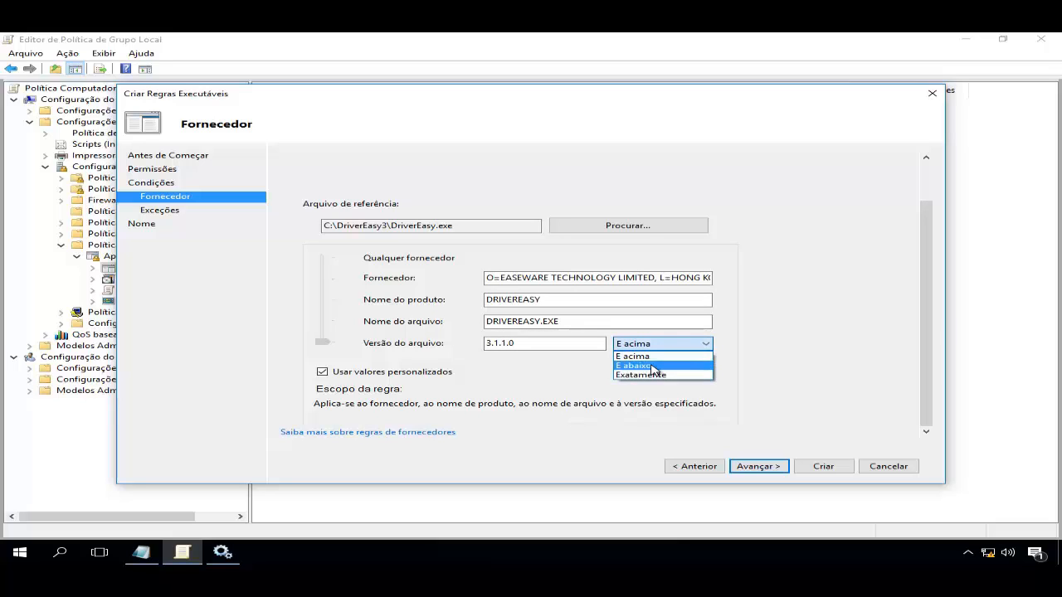
click(652, 365)
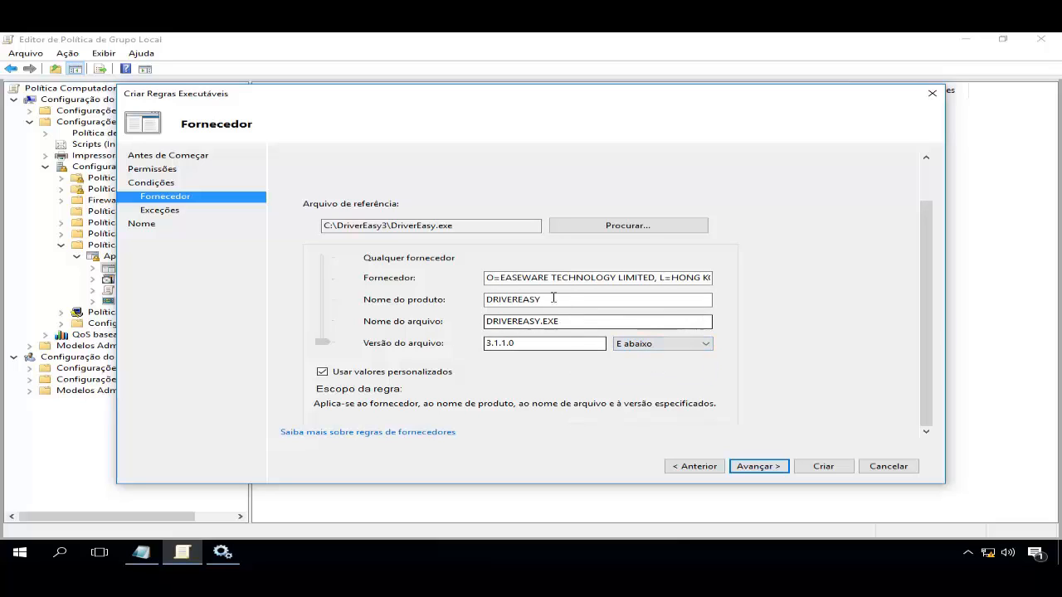
click(663, 348)
click(649, 375)
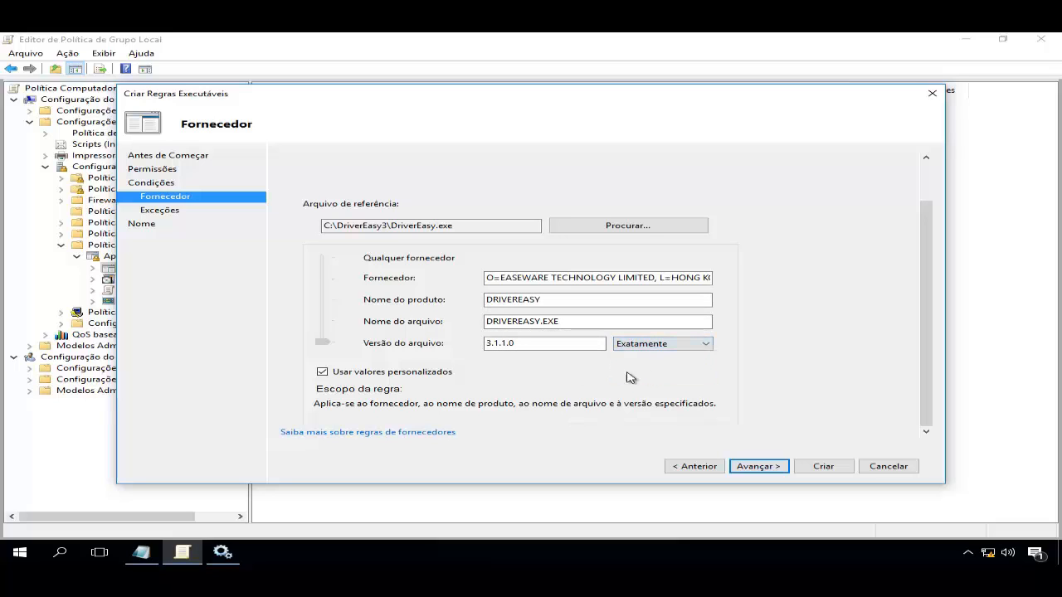
click(768, 469)
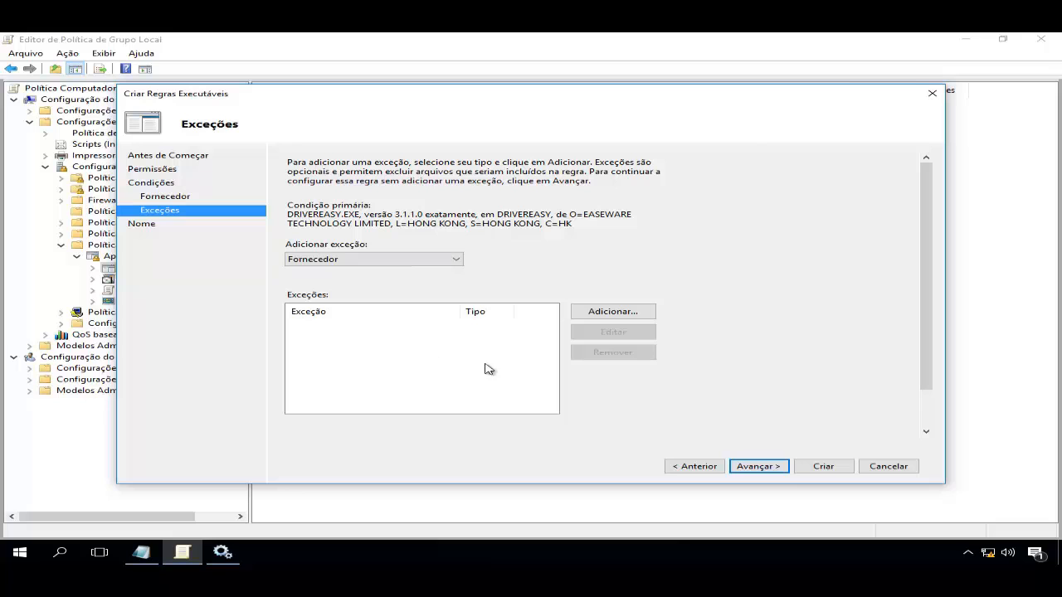
Create the DRIVEREASY.EXE Permitir rule and select it in the Executable Rules list
click(758, 468)
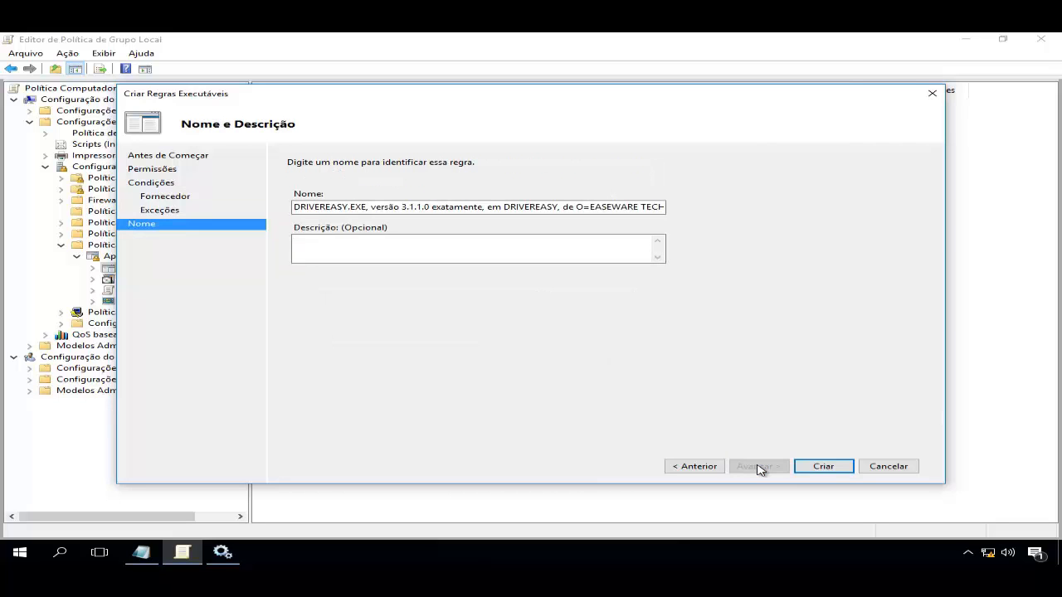
click(823, 466)
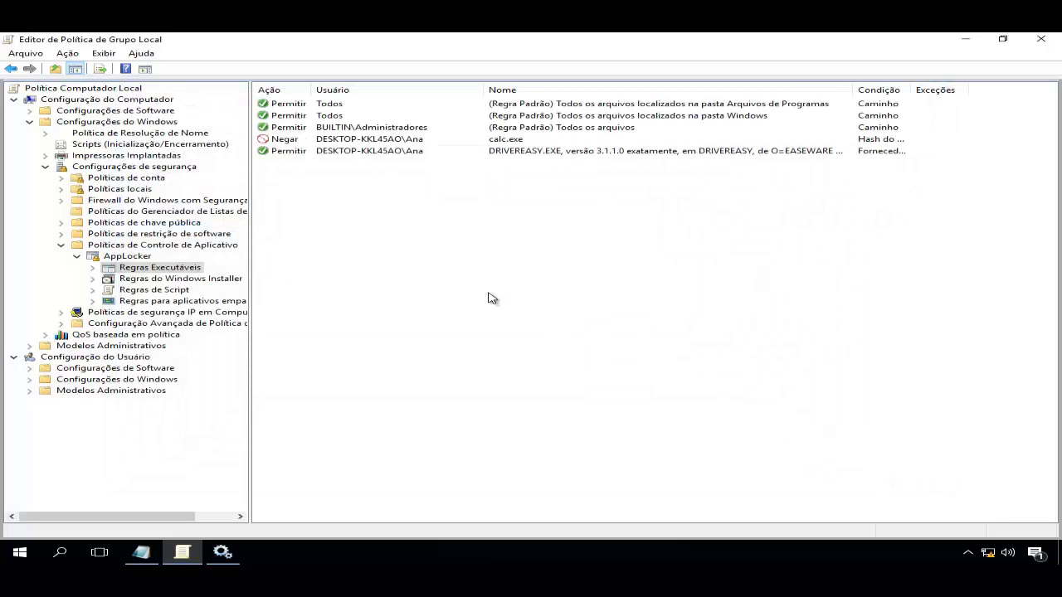
click(374, 155)
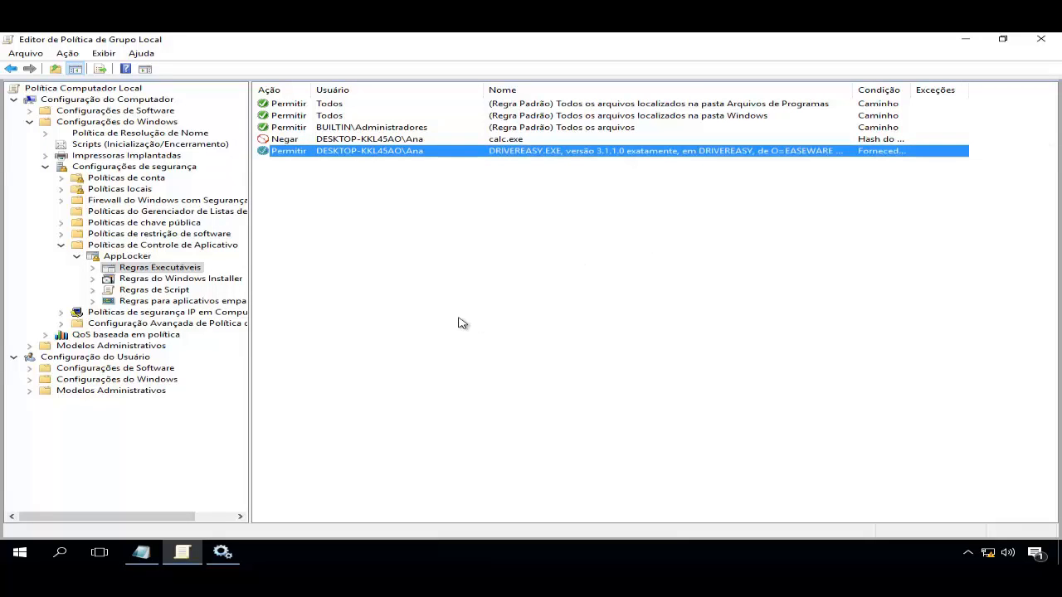
Open the Start menu account options to switch to the restricted user
click(20, 553)
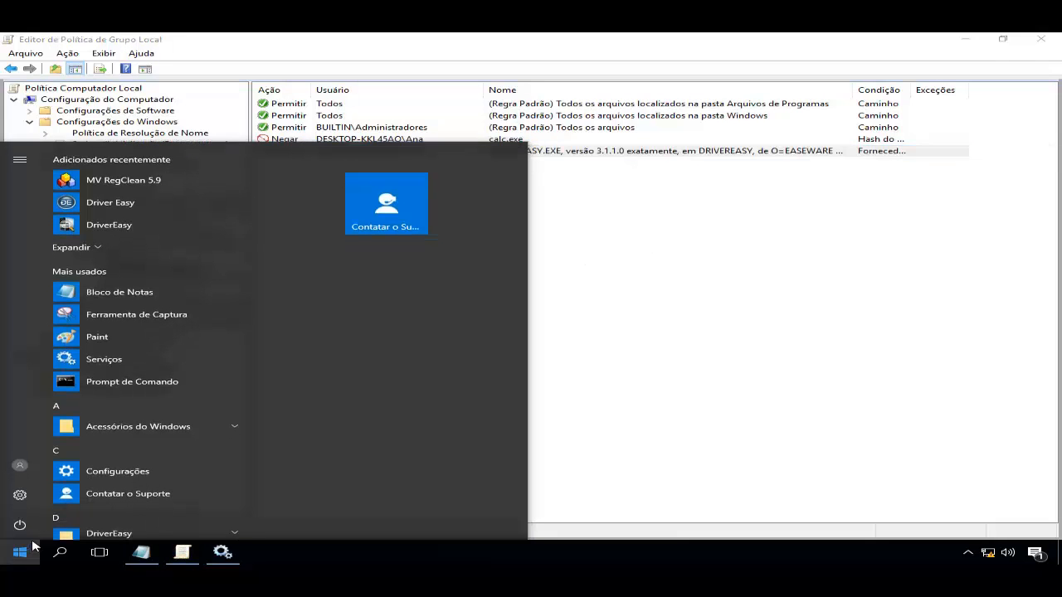
click(19, 465)
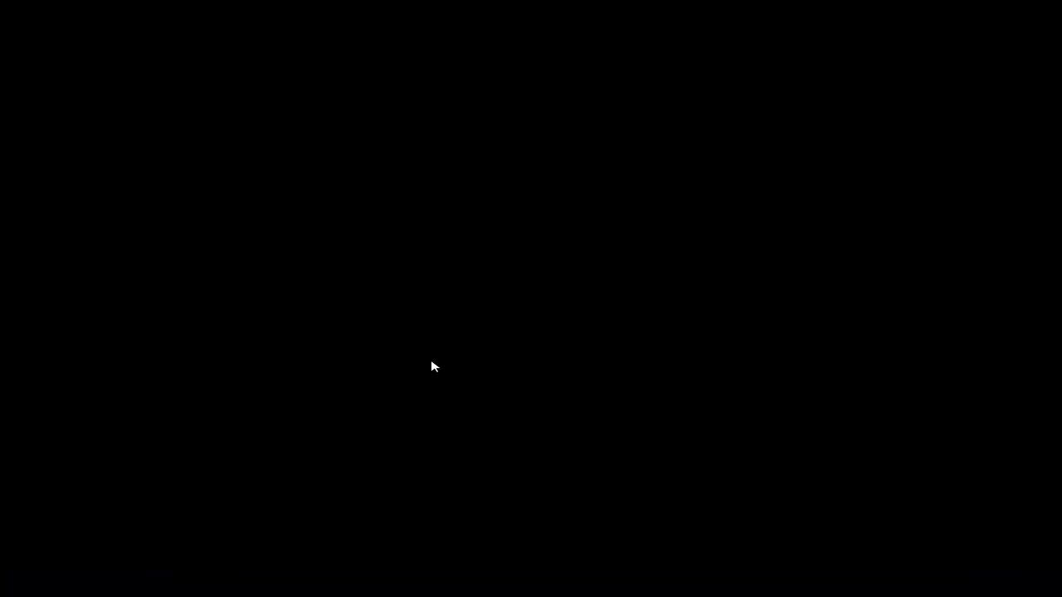
Sign in as the restricted user and confirm DriverEasy3 opens while DriverEasy4 is blocked
text(••)
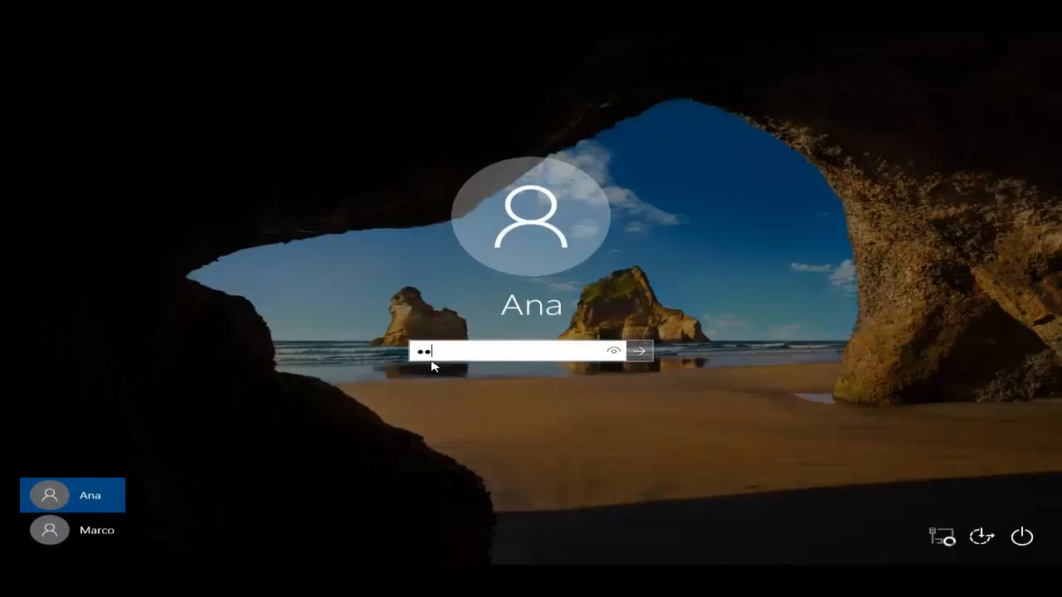
key(Return)
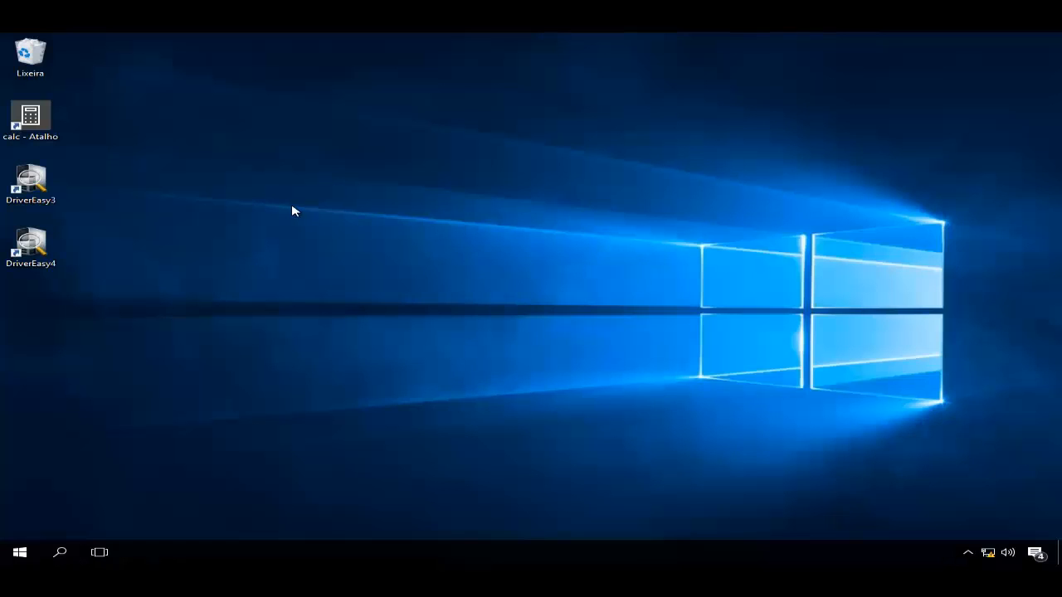
double_click(51, 201)
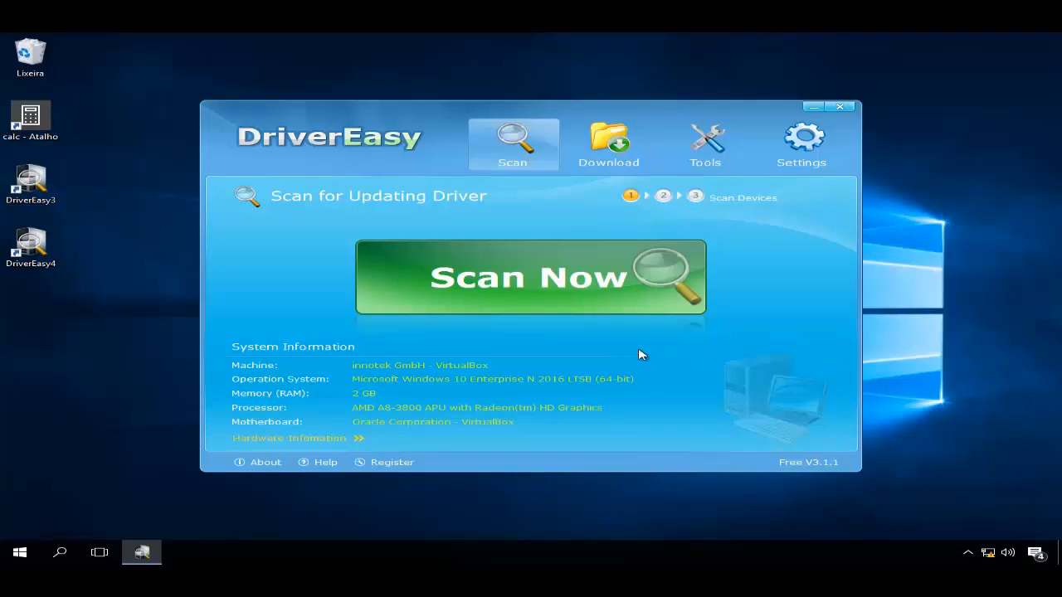
click(839, 107)
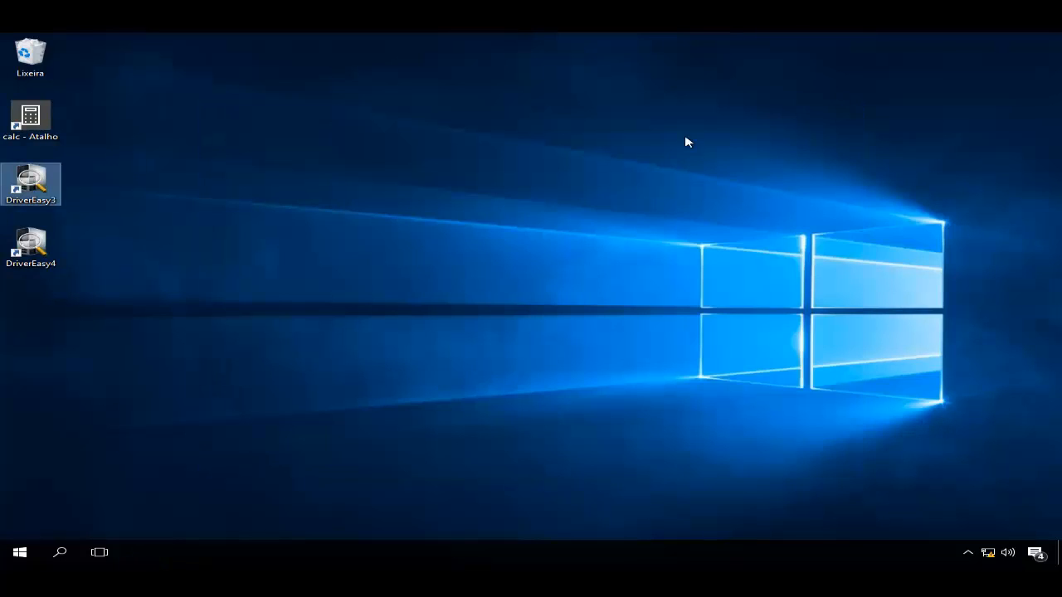
double_click(45, 253)
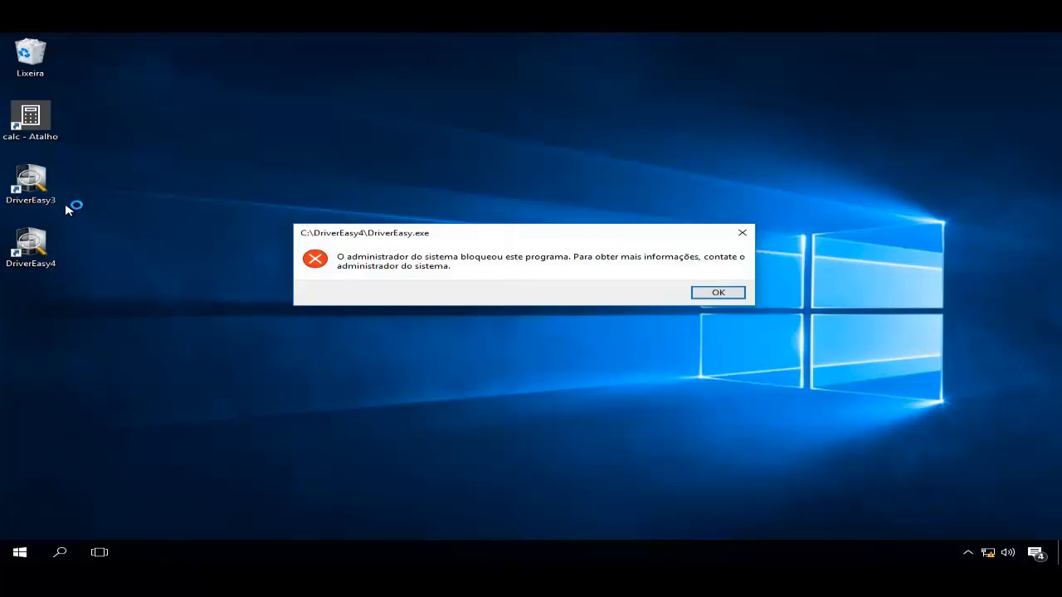
click(717, 294)
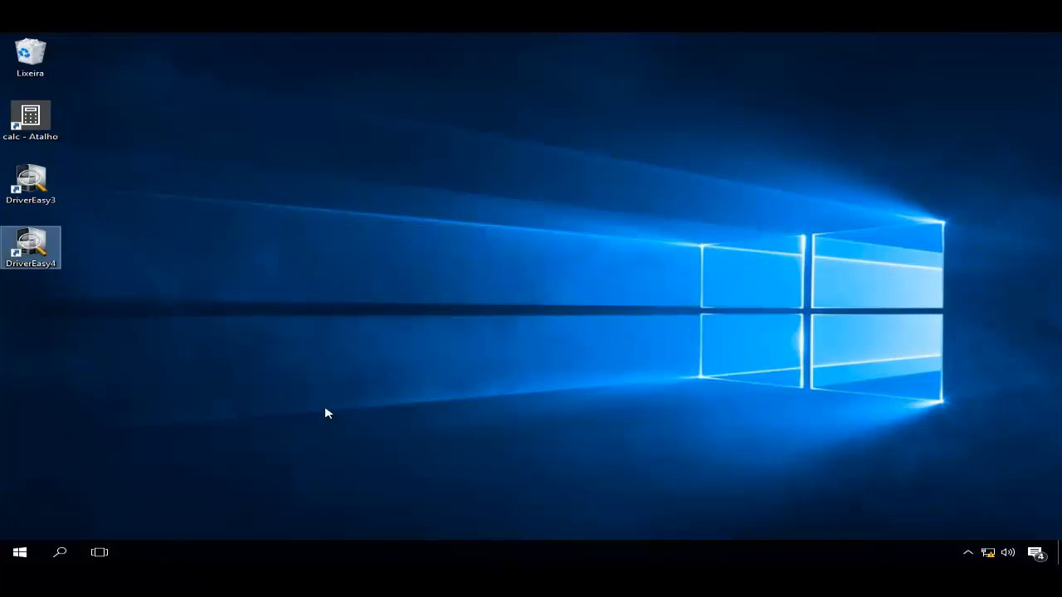
click(20, 552)
Switch back to the administrator account and sign in with its password
click(21, 467)
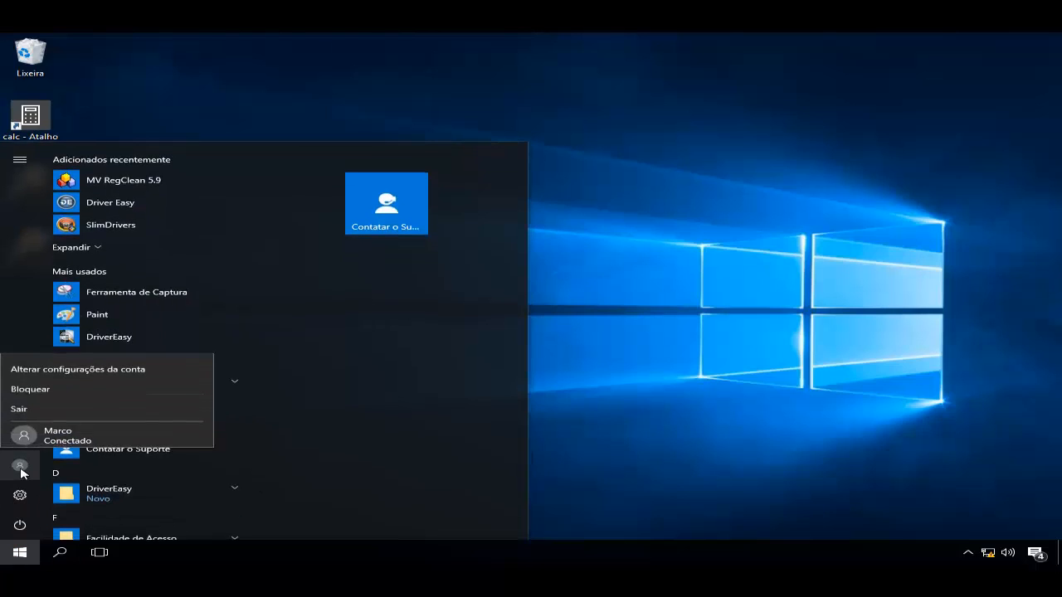
click(50, 442)
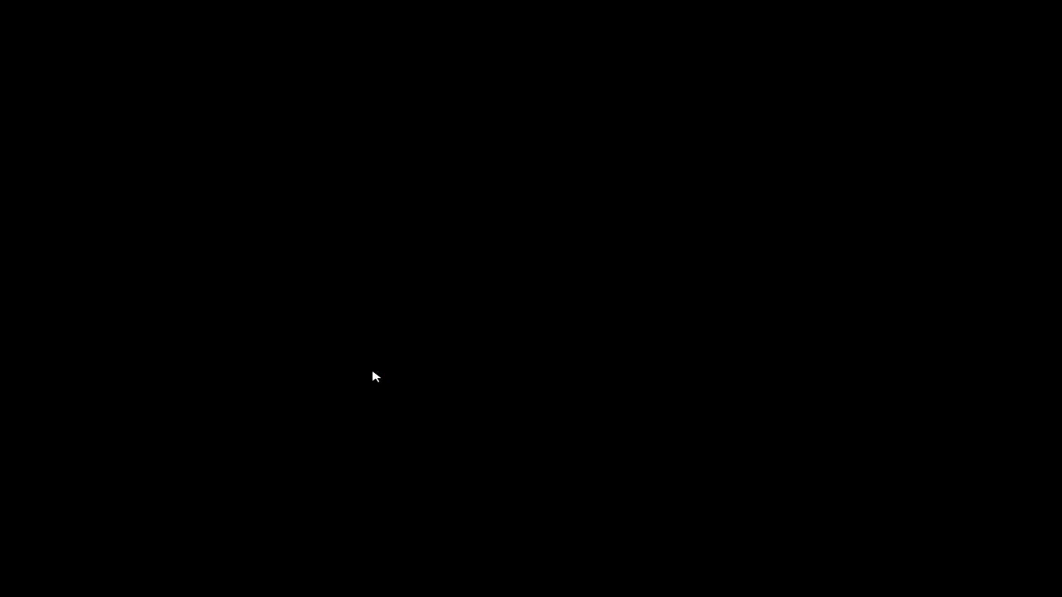
text(••)
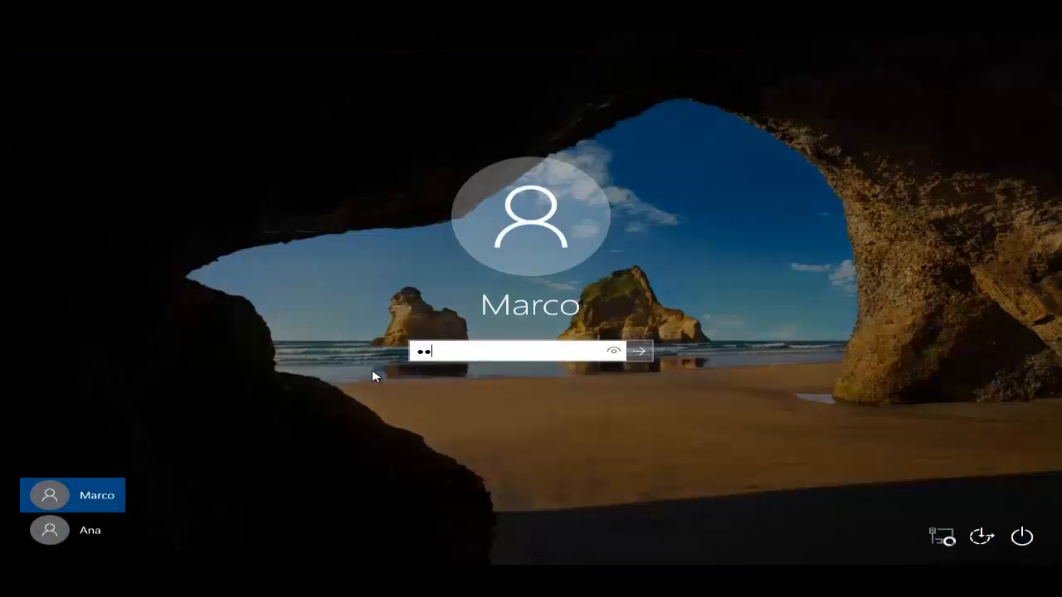
text(••••)
key(Return)
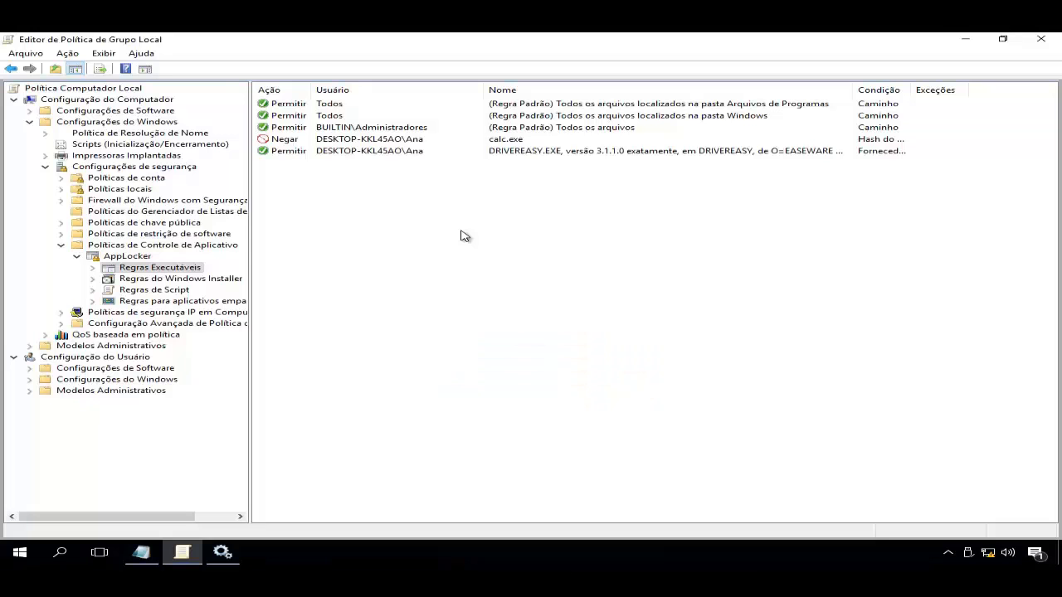
Change the DriverEasy allow rule's file version to * and apply the properties
double_click(376, 154)
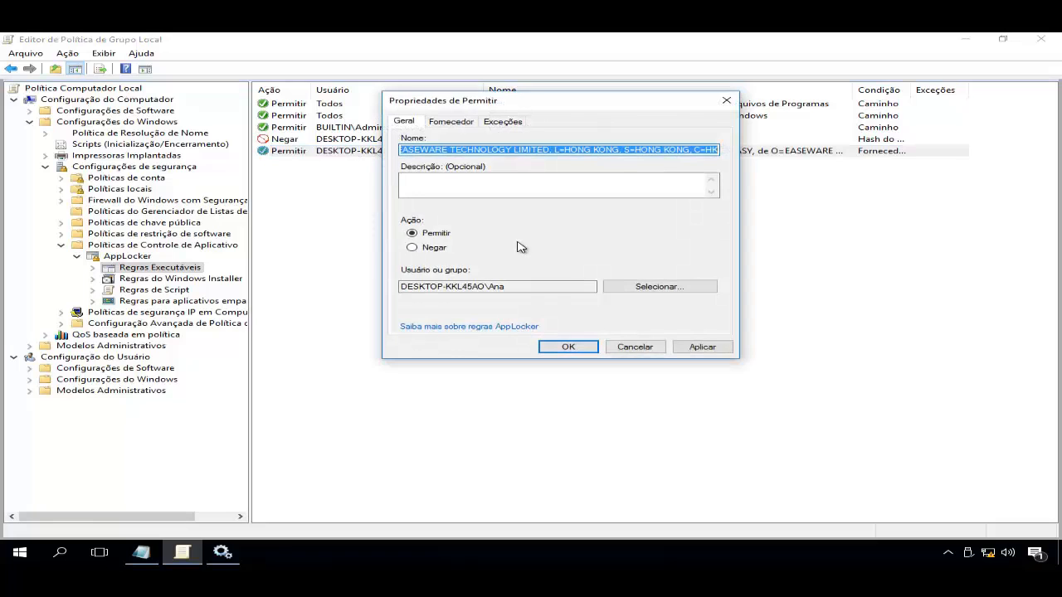
click(463, 123)
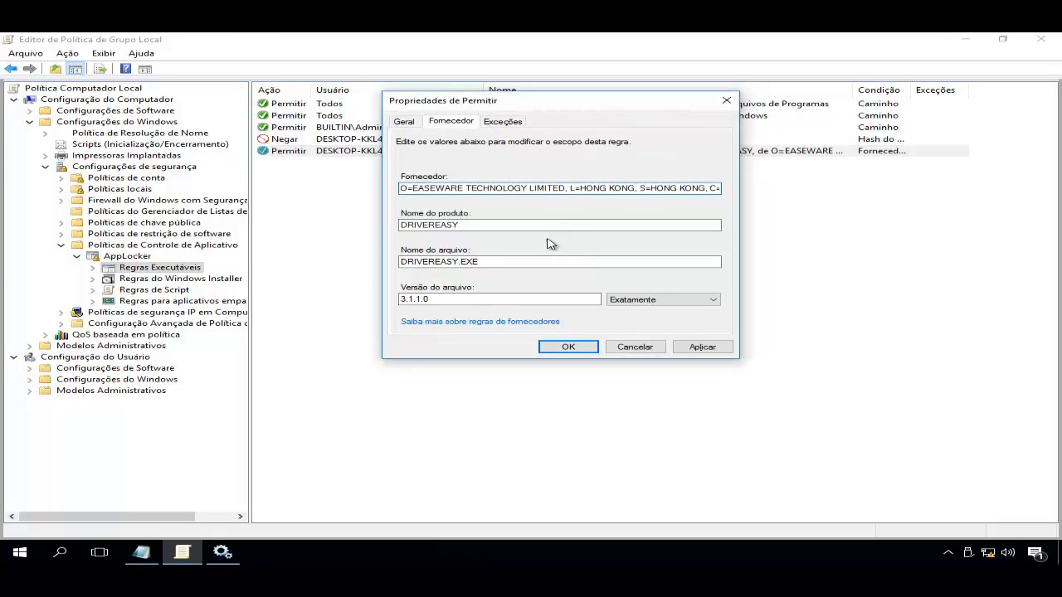
click(433, 297)
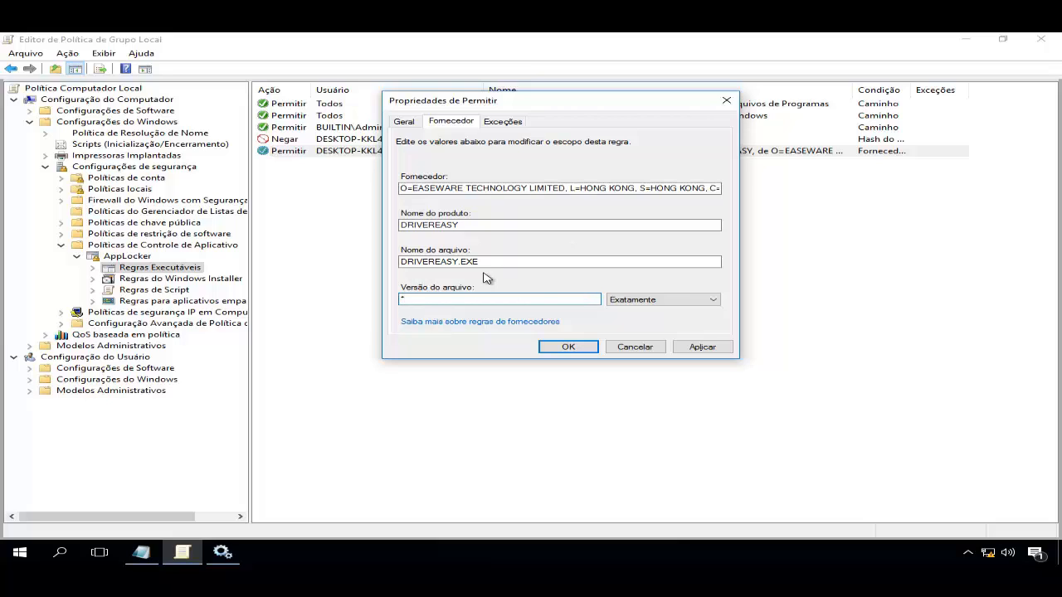
click(718, 348)
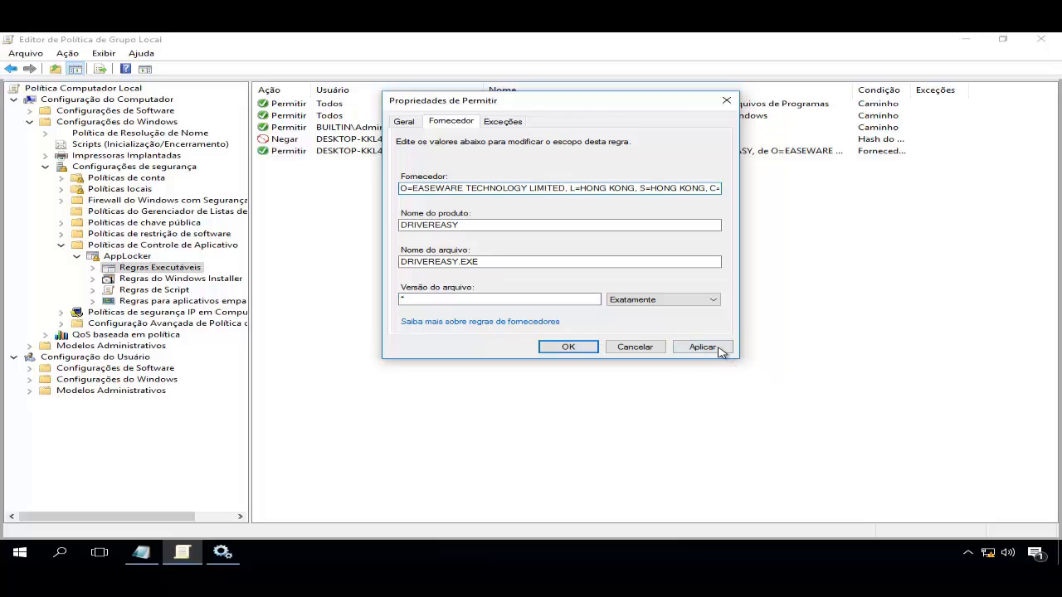
click(577, 350)
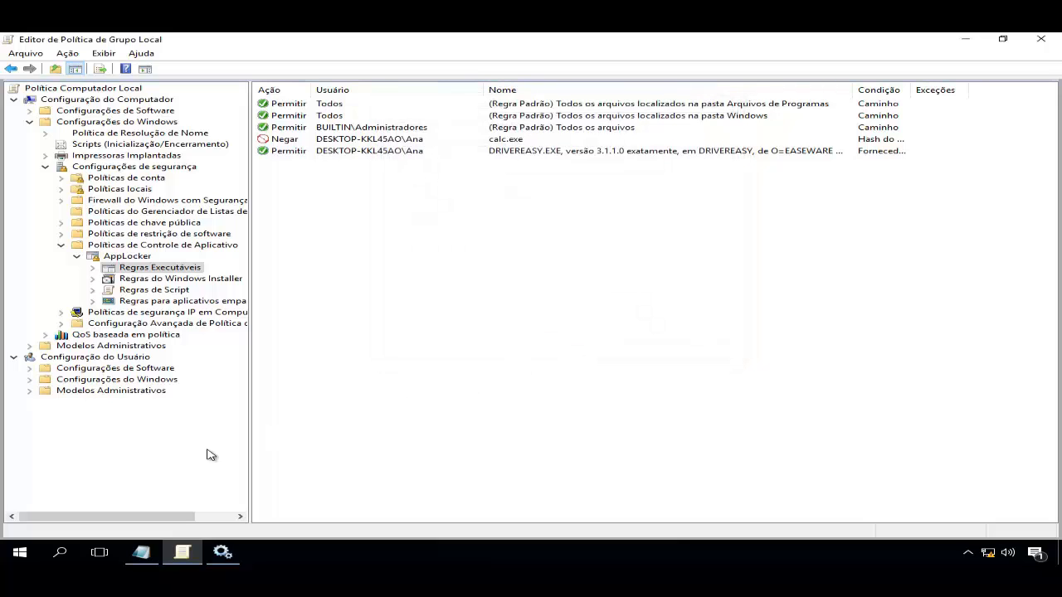
Switch to the restricted user, confirm DriverEasy4 (V4.0.4) now launches, and close it
click(19, 554)
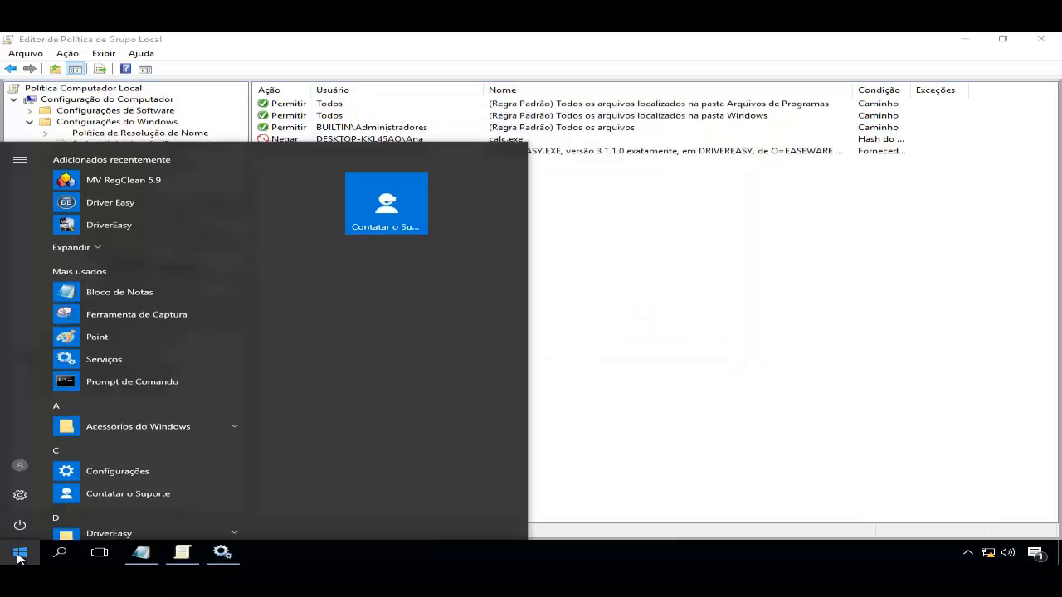
click(20, 465)
click(50, 432)
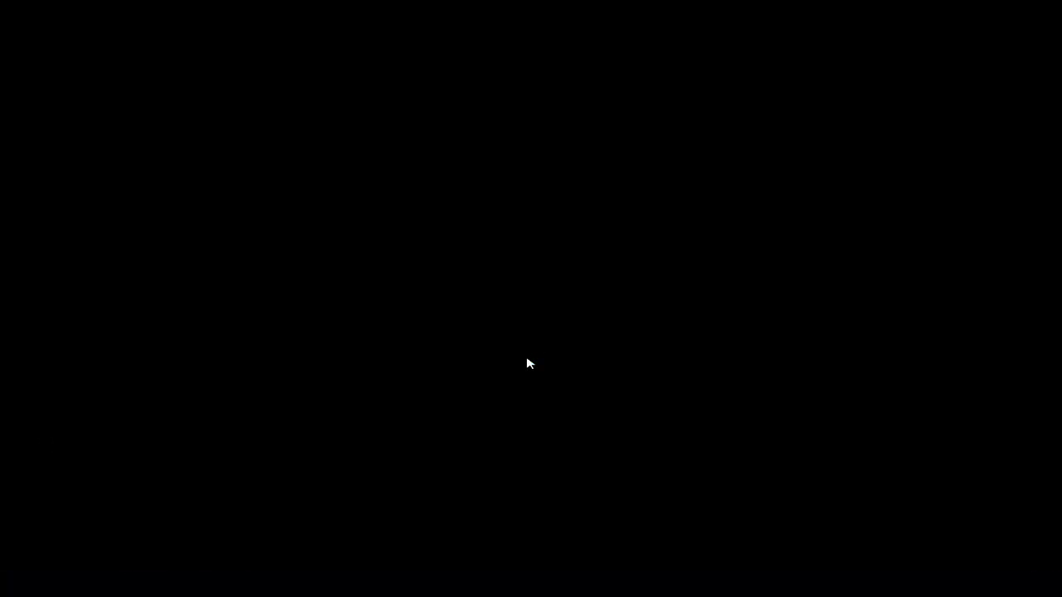
text(●)
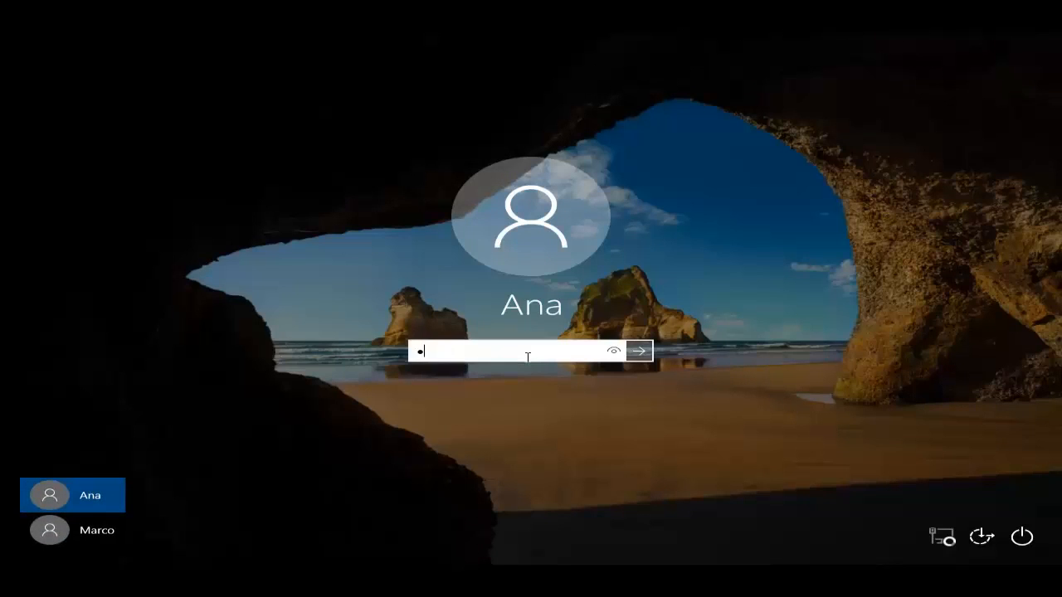
key(Return)
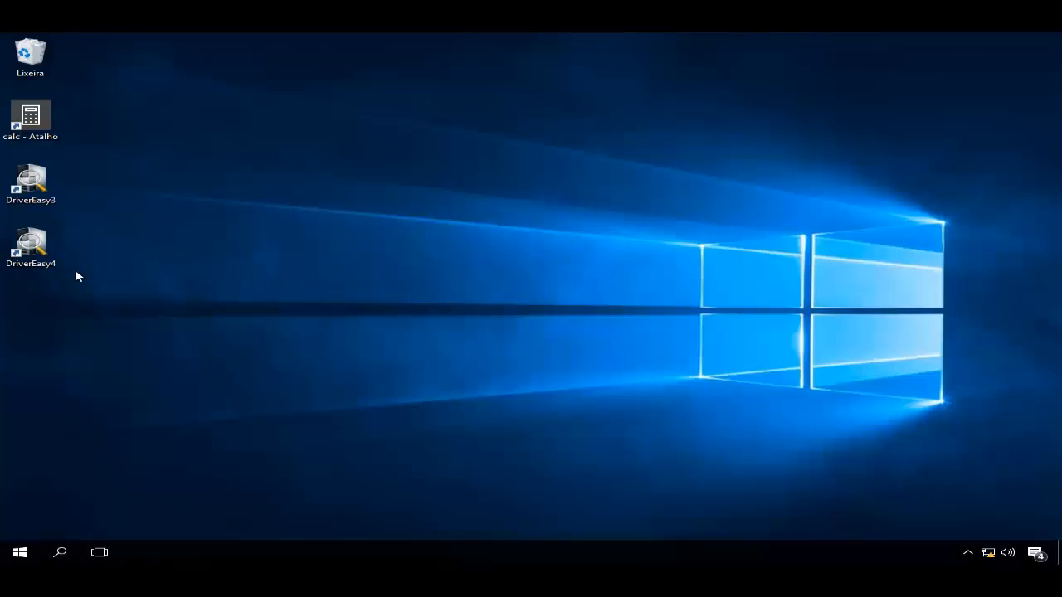
double_click(52, 254)
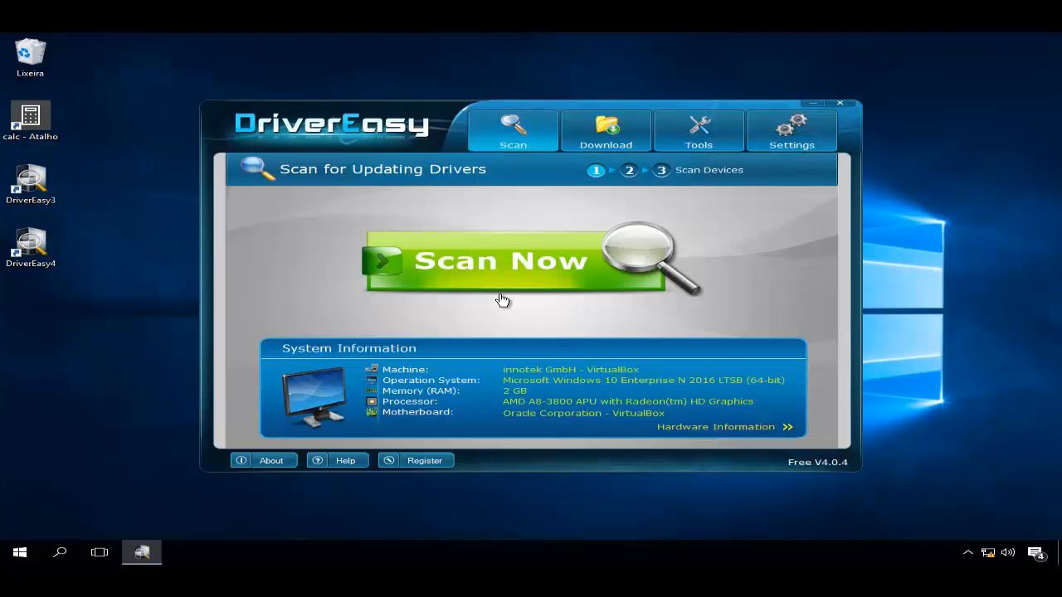
click(840, 104)
click(25, 553)
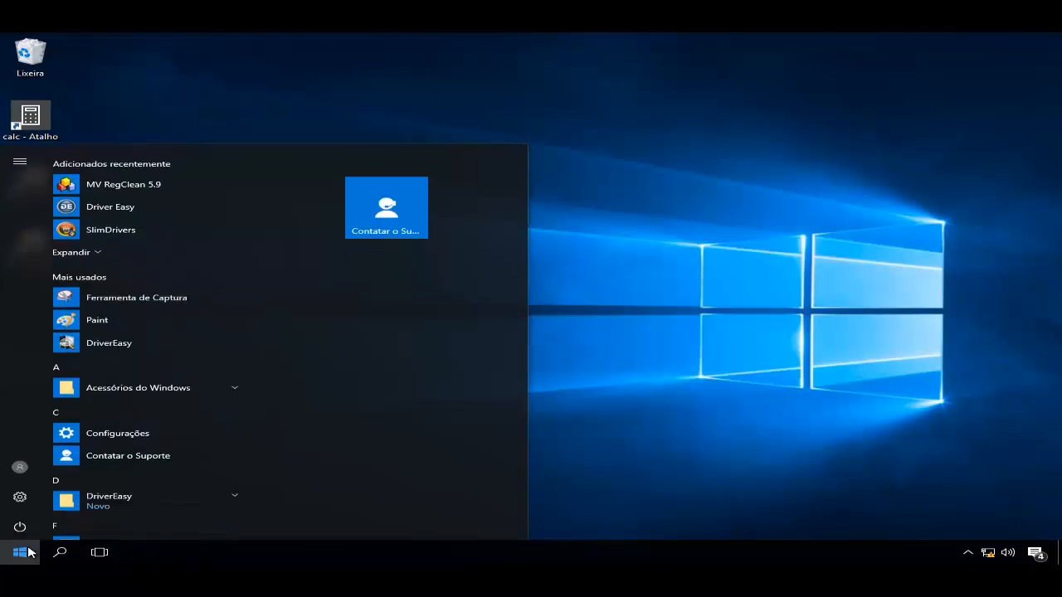
Switch users back to the administrator account and sign in with its password
click(20, 467)
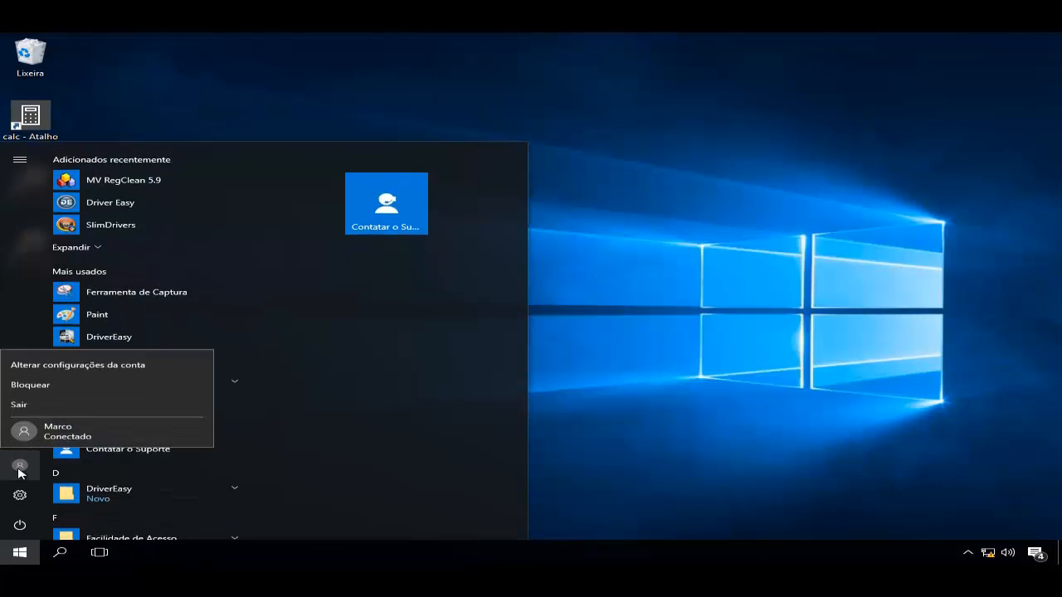
click(56, 432)
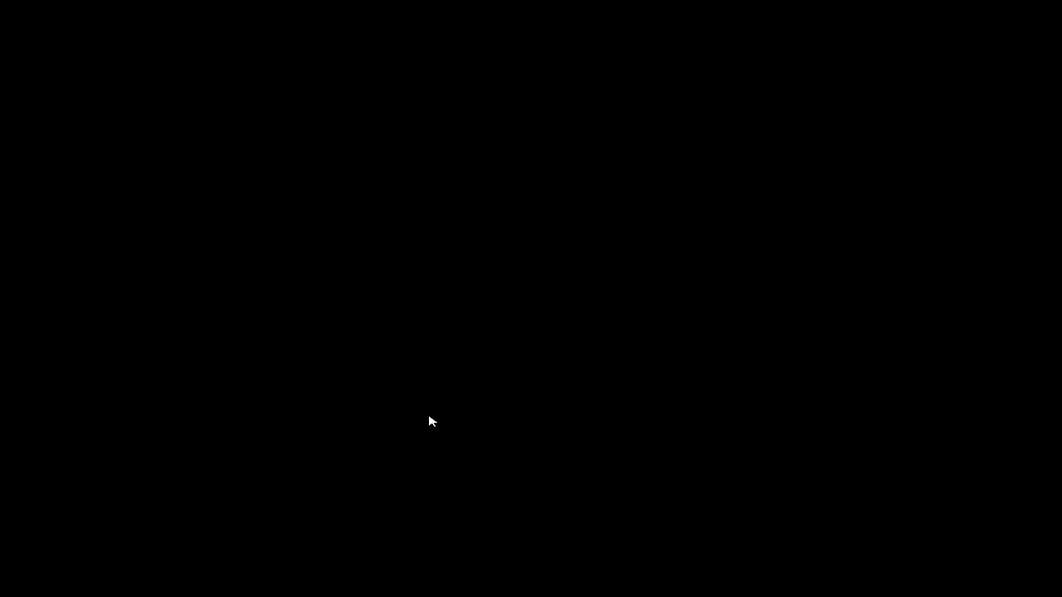
text(••••)
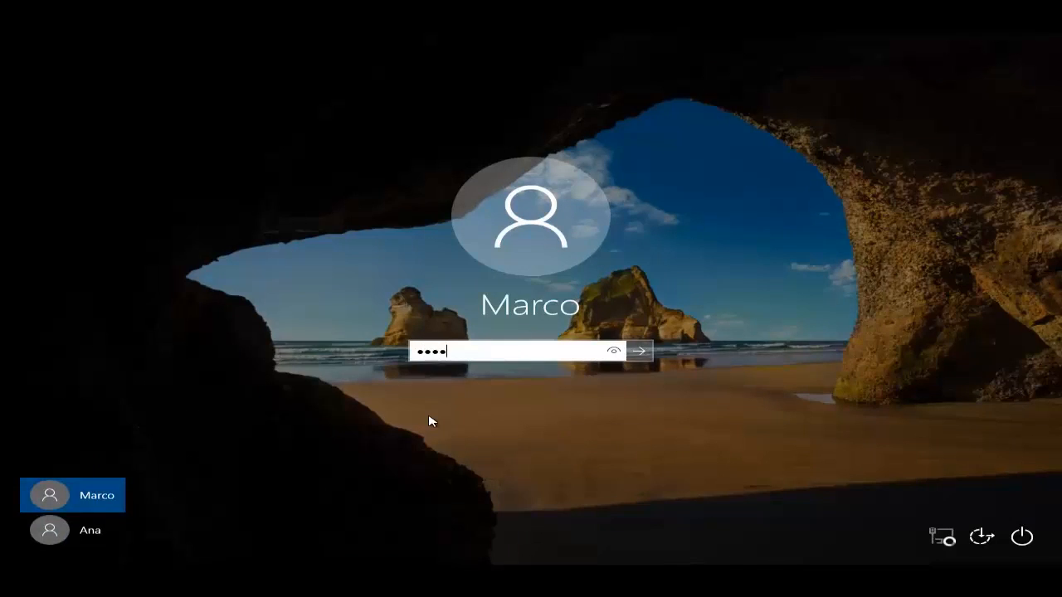
text(••)
key(Return)
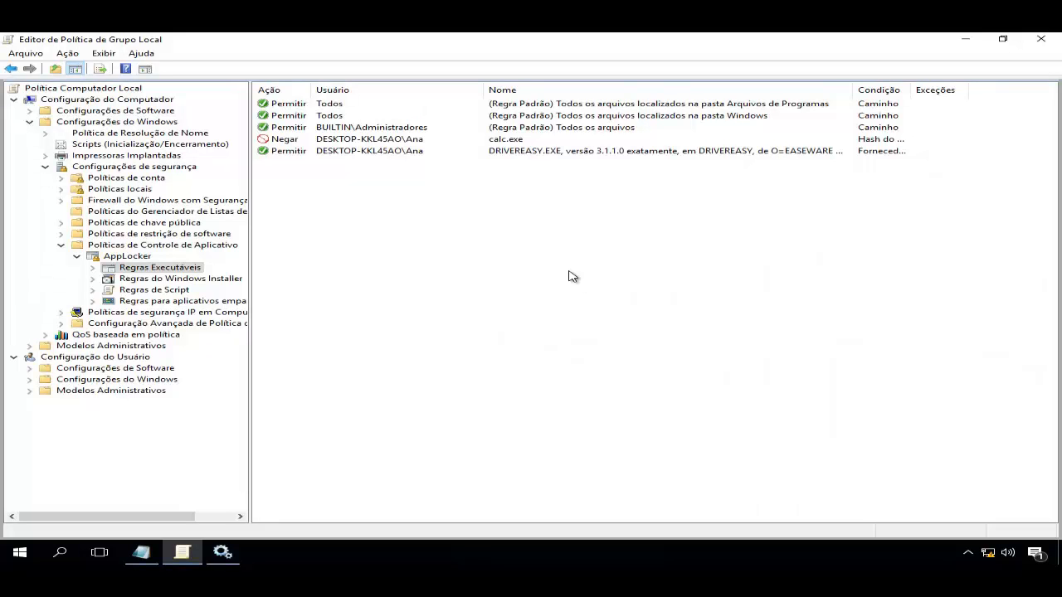
Set Identidade do Aplicativo's startup type to Automático and apply, which returns Acesso negado
click(223, 553)
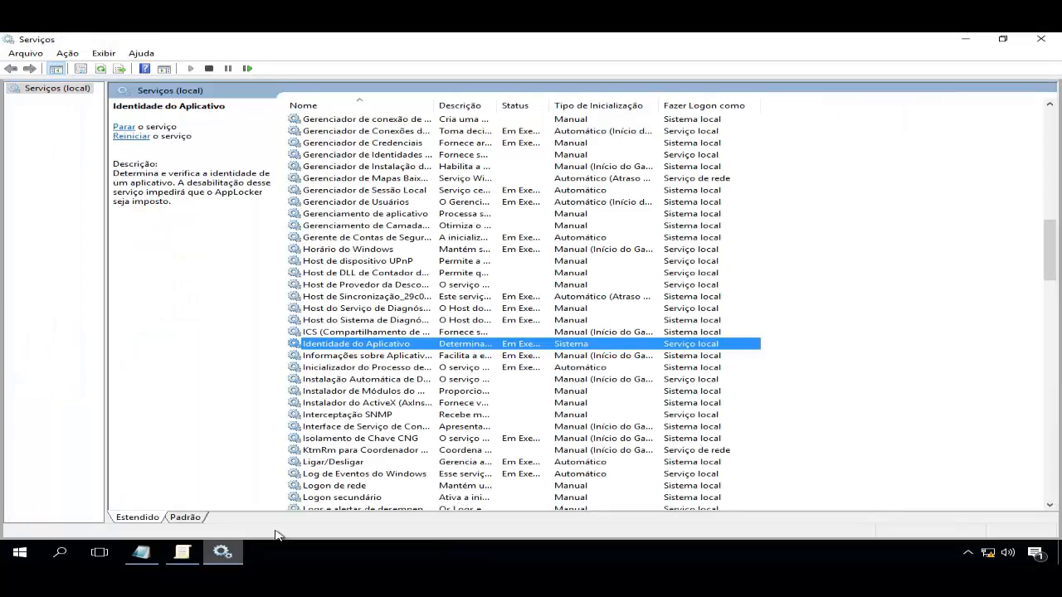
double_click(366, 347)
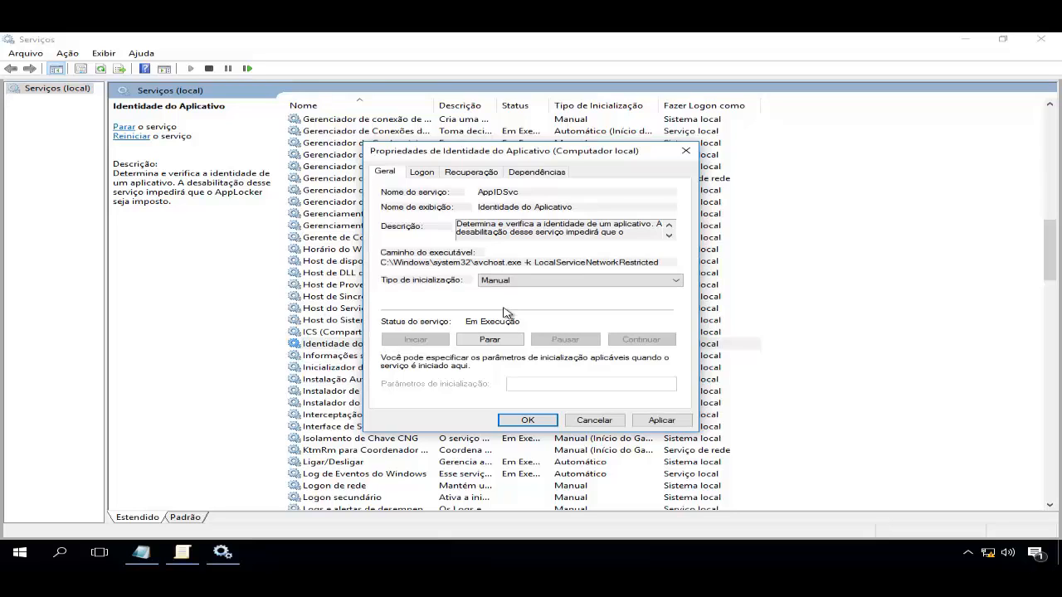
click(582, 281)
click(562, 300)
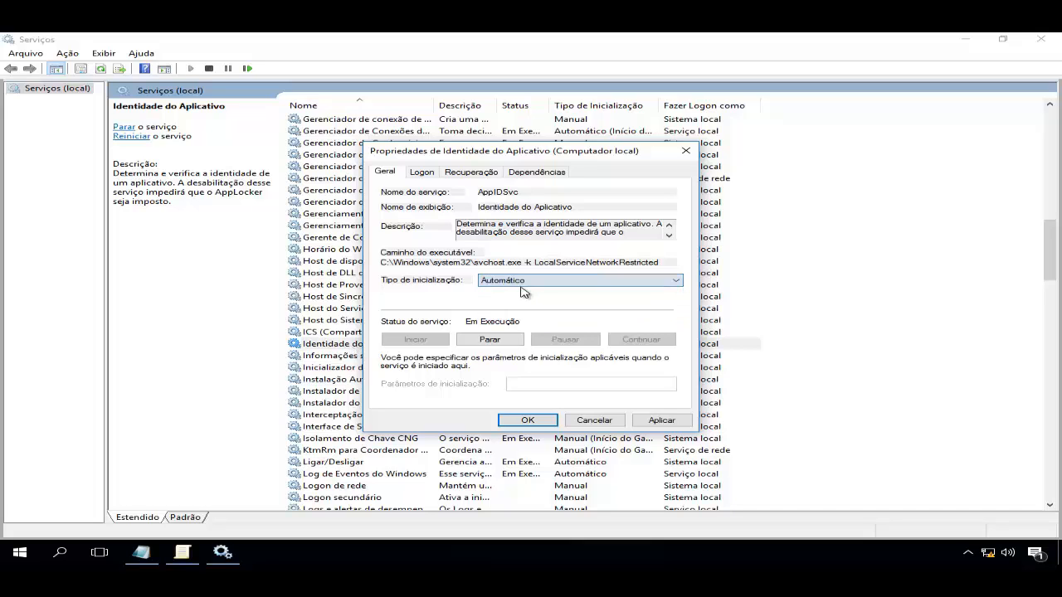
click(675, 423)
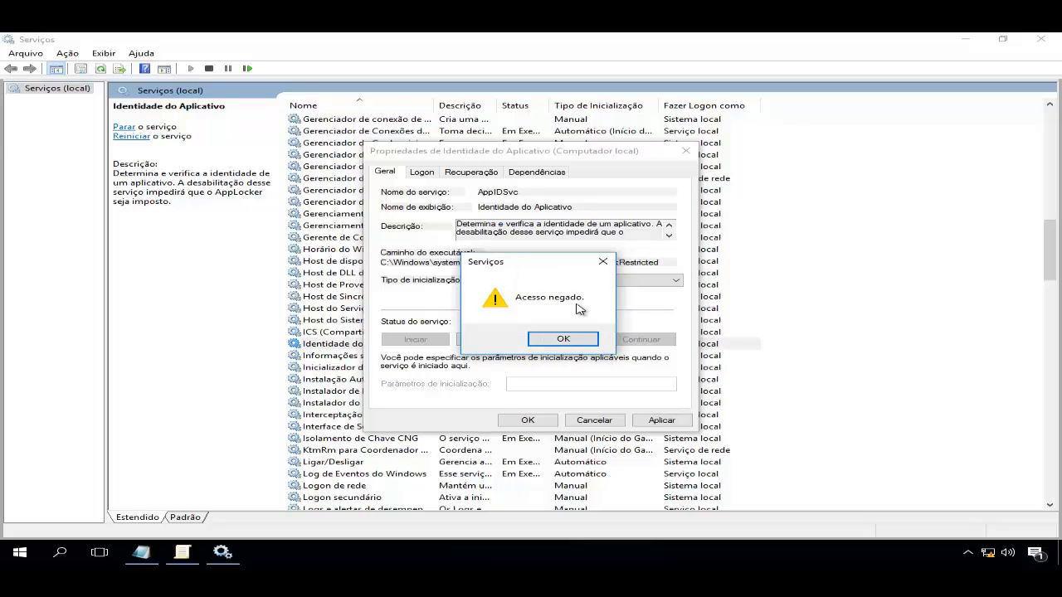
Launch the Registry Editor with regedit from Executar and approve the UAC prompt
right_click(8, 562)
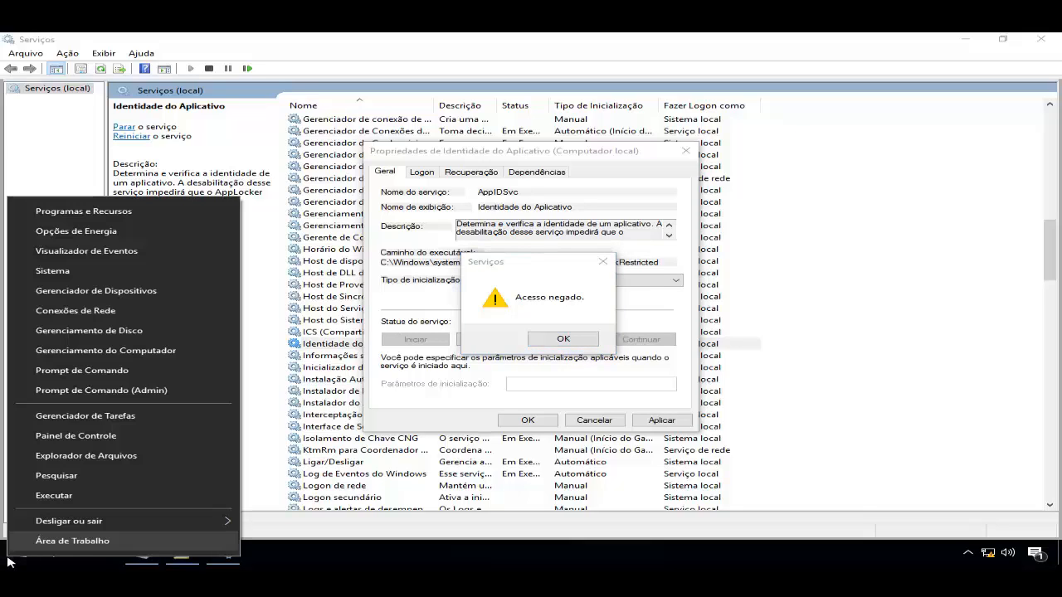
click(56, 498)
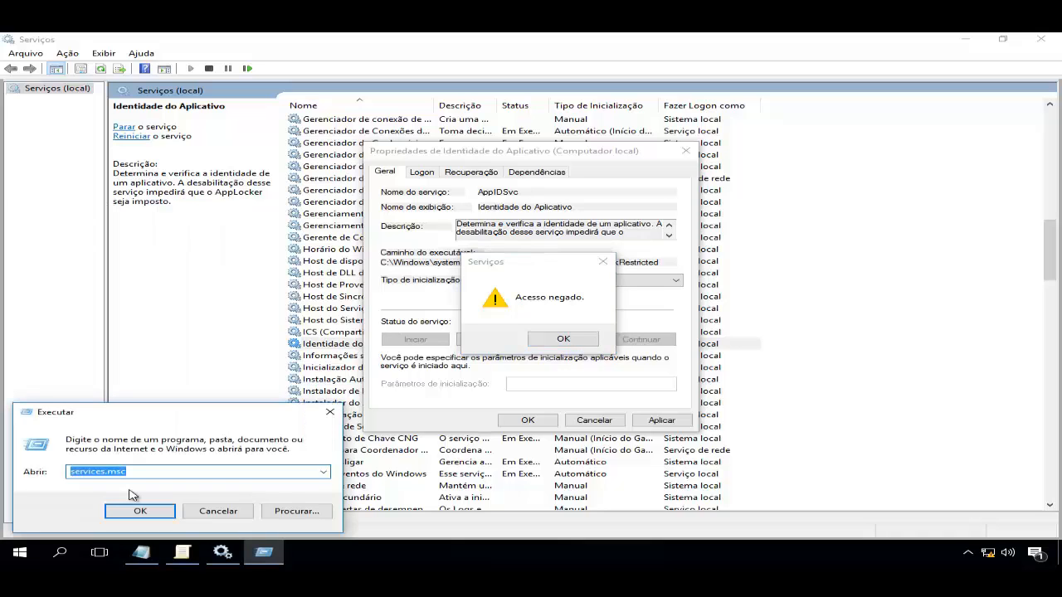
text(regedit)
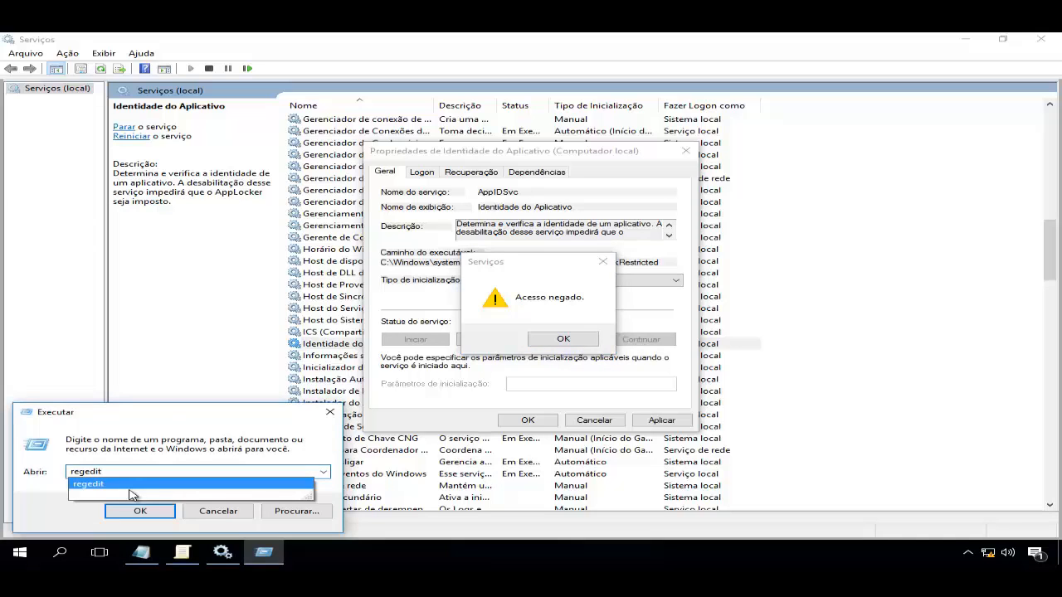
click(129, 492)
key(Return)
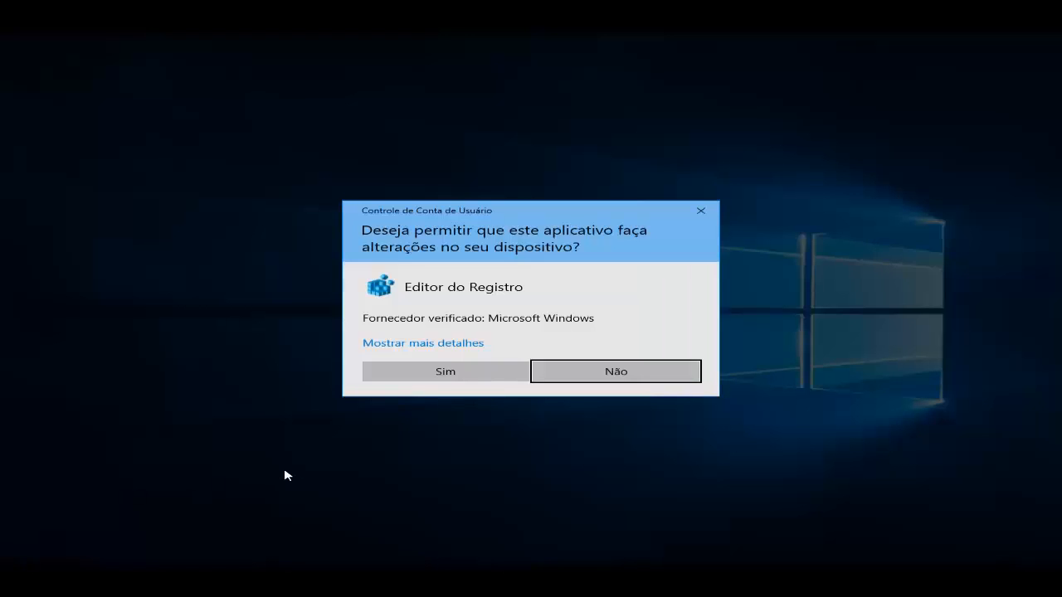
click(461, 377)
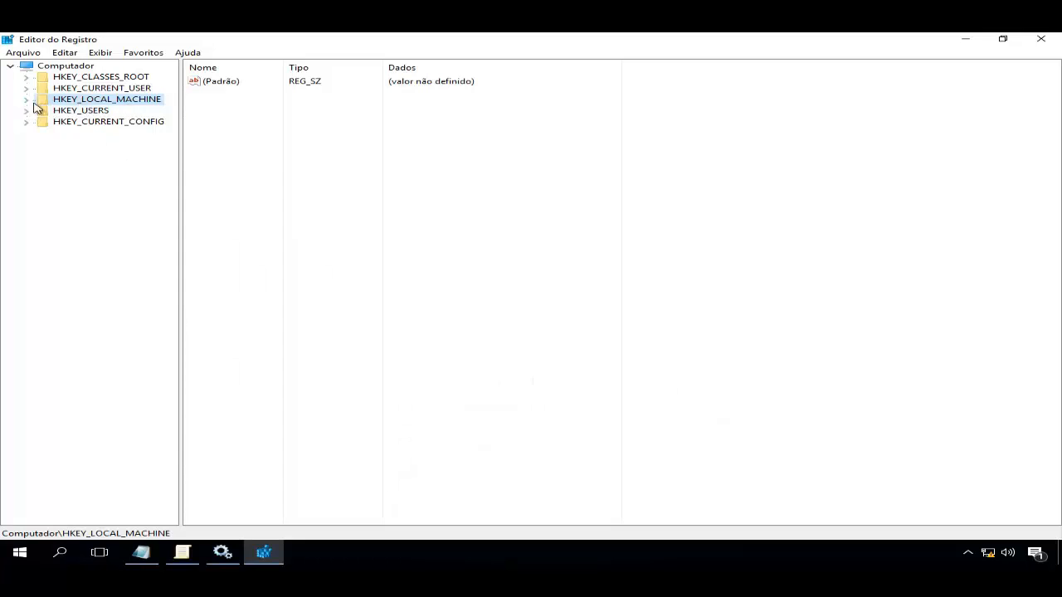
Browse HKEY_LOCAL_MACHINE\SYSTEM\CurrentControlSet\Services to the AppIDSvc key
click(26, 100)
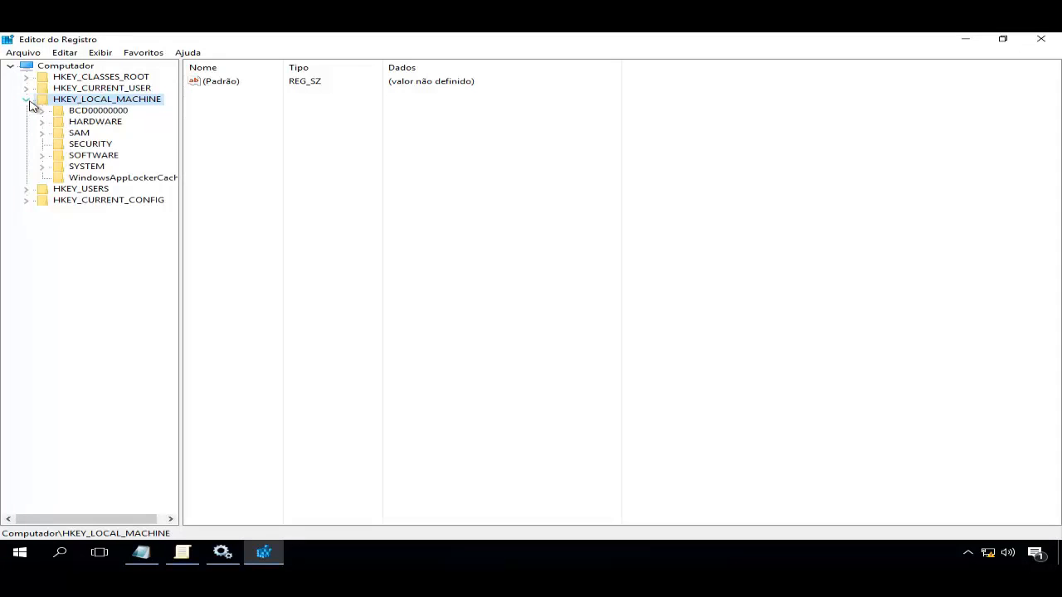
click(41, 167)
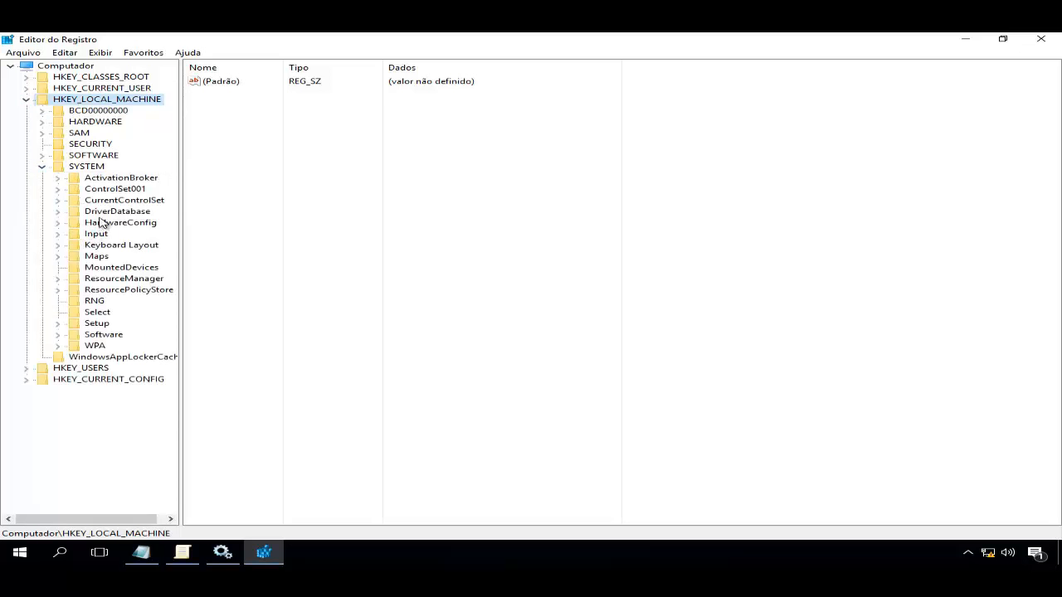
click(58, 202)
click(120, 257)
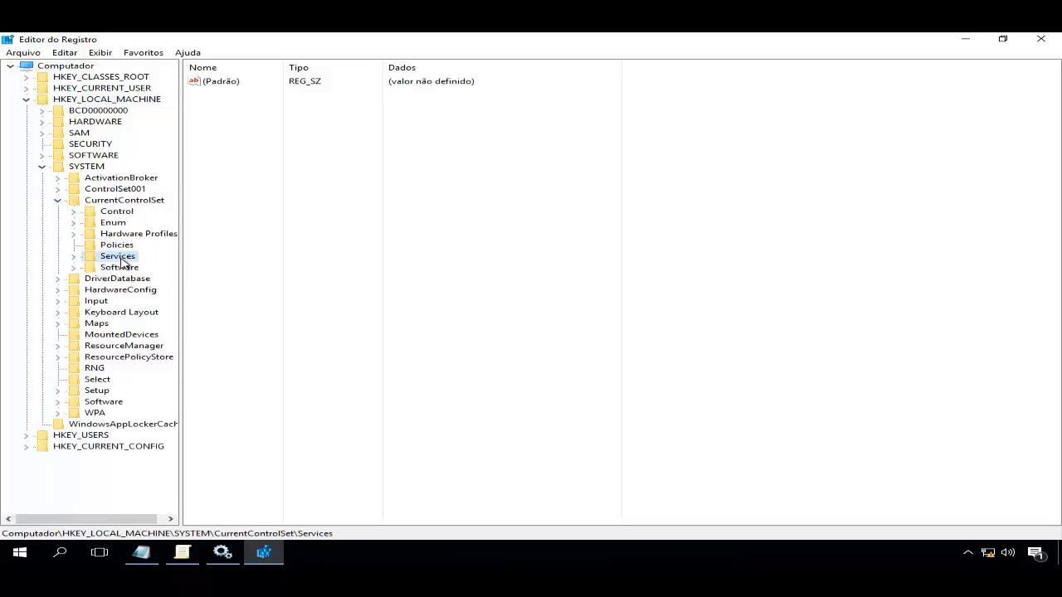
double_click(122, 259)
drag(181, 377, 224, 377)
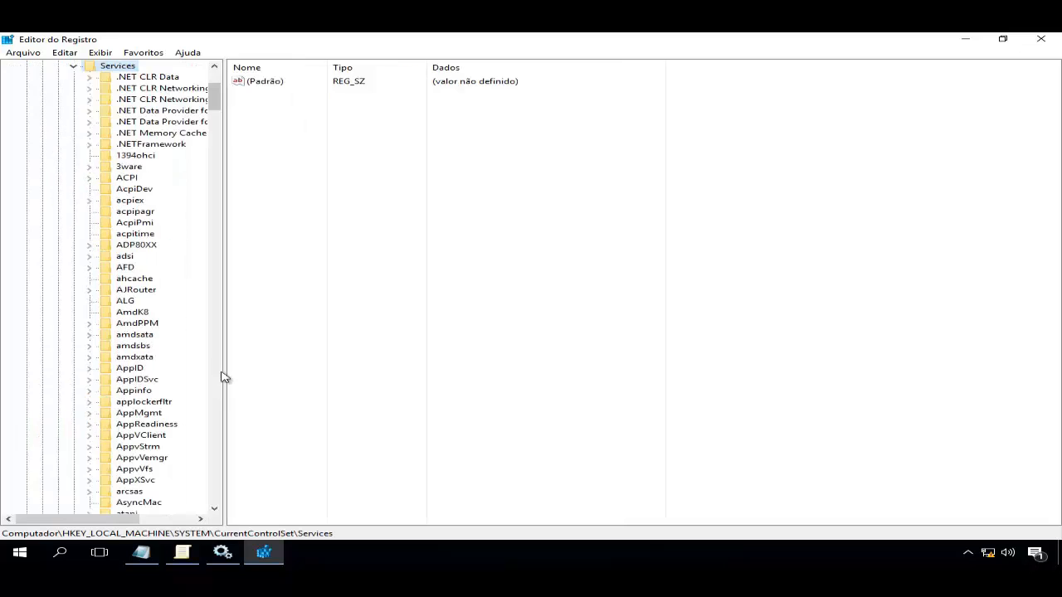
click(143, 380)
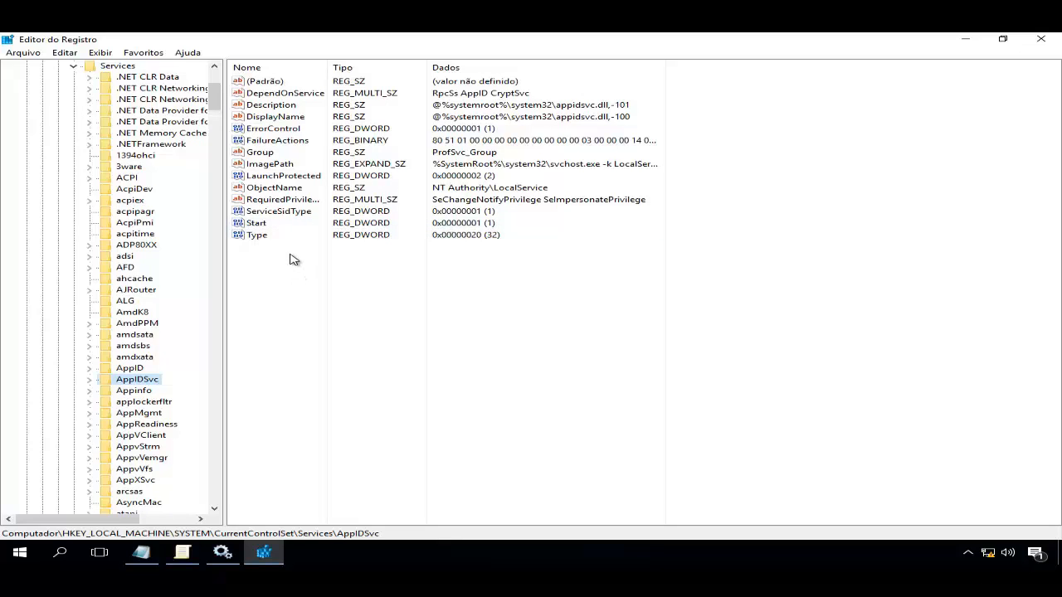
Change the AppIDSvc Start value data from 1 to 2
double_click(275, 225)
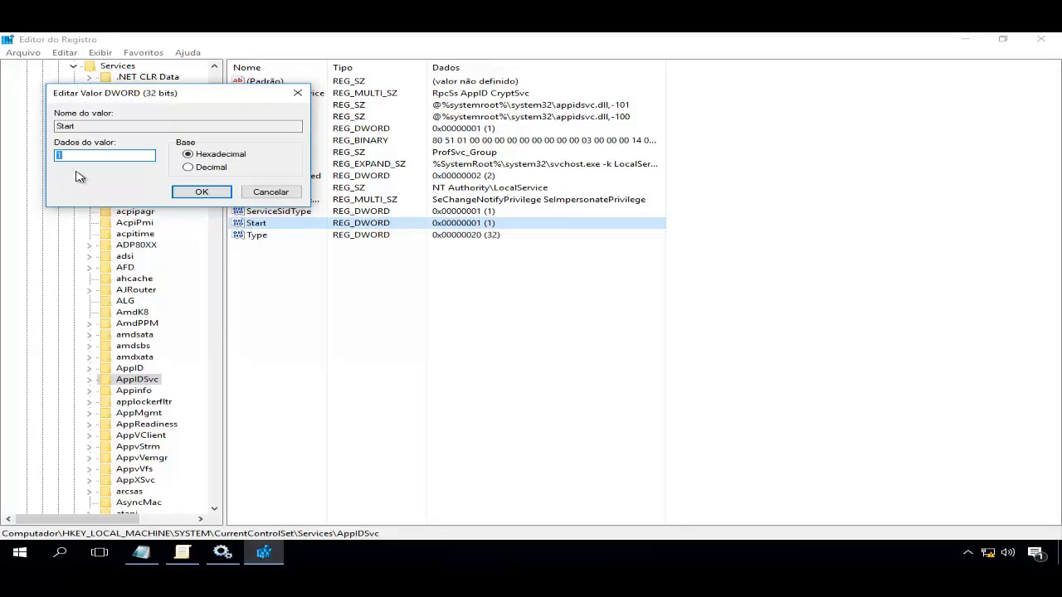
text(2)
click(202, 192)
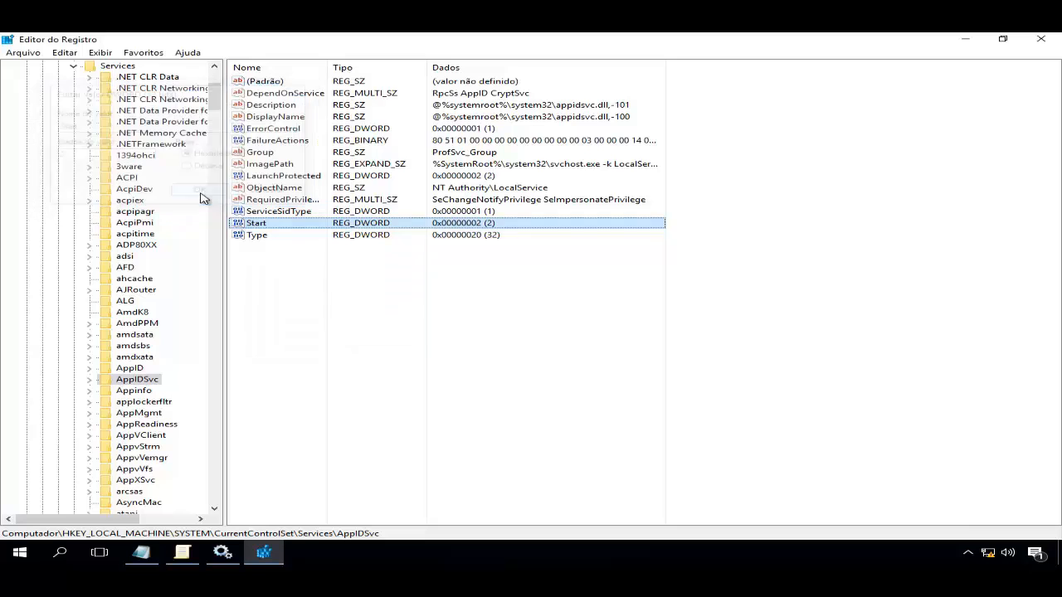